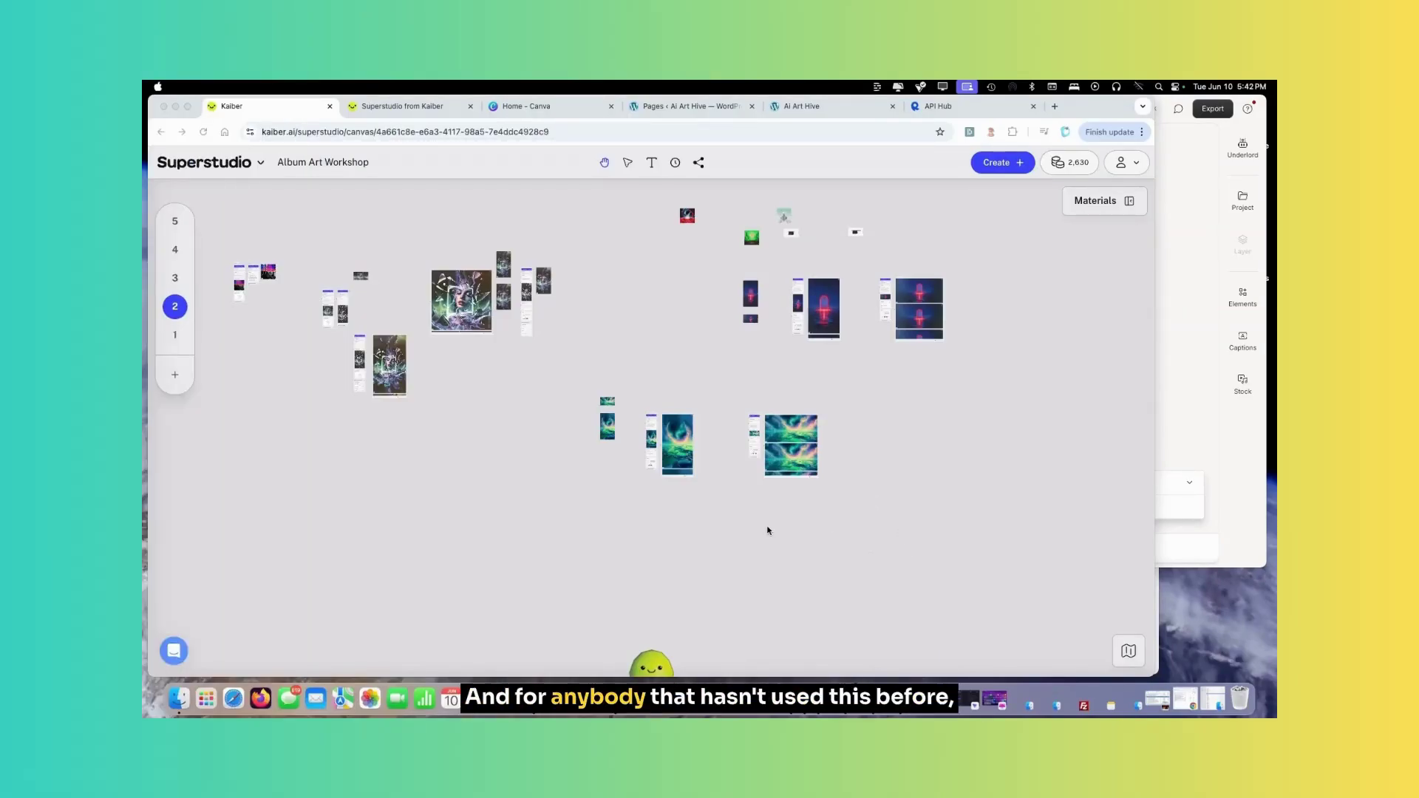
Step: Look over the Album Art Workshop canvas and add an empty Image Flow node via Create an image
{"action": "left_click", "coordinate": [431, 441]}
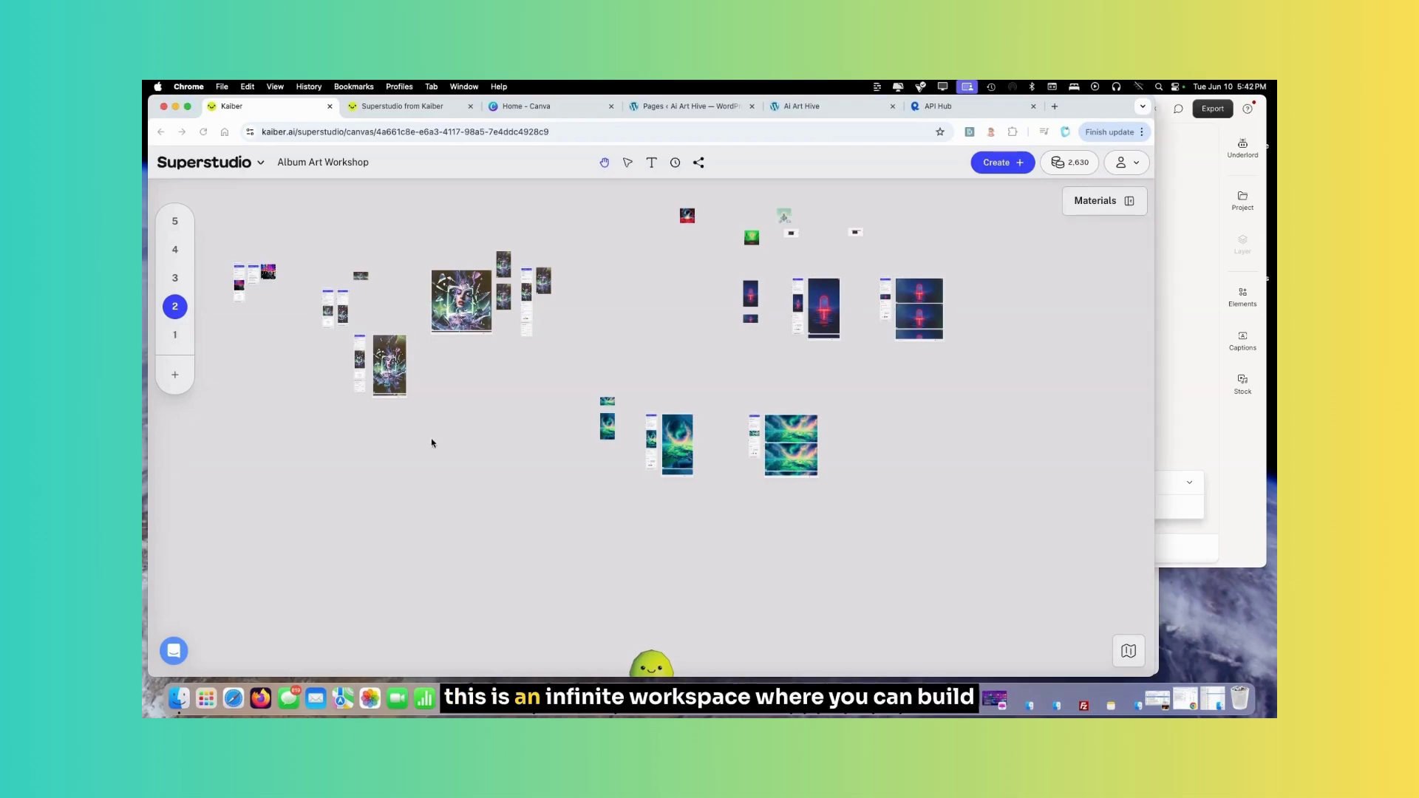
{"action": "scroll", "coordinate": [525, 503], "scroll_direction": "up", "scroll_amount": 4}
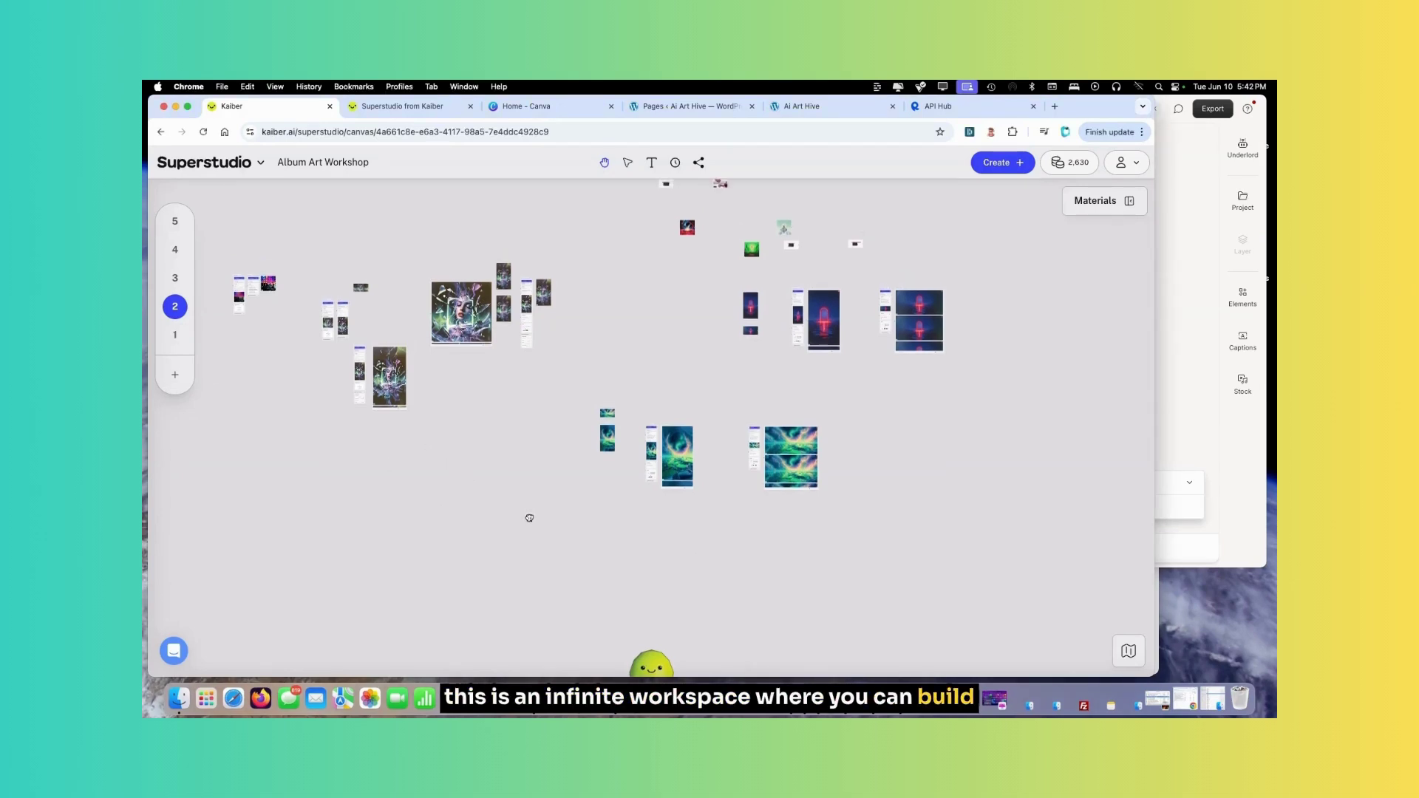
{"action": "left_click_drag", "start_coordinate": [521, 521], "coordinate": [525, 495]}
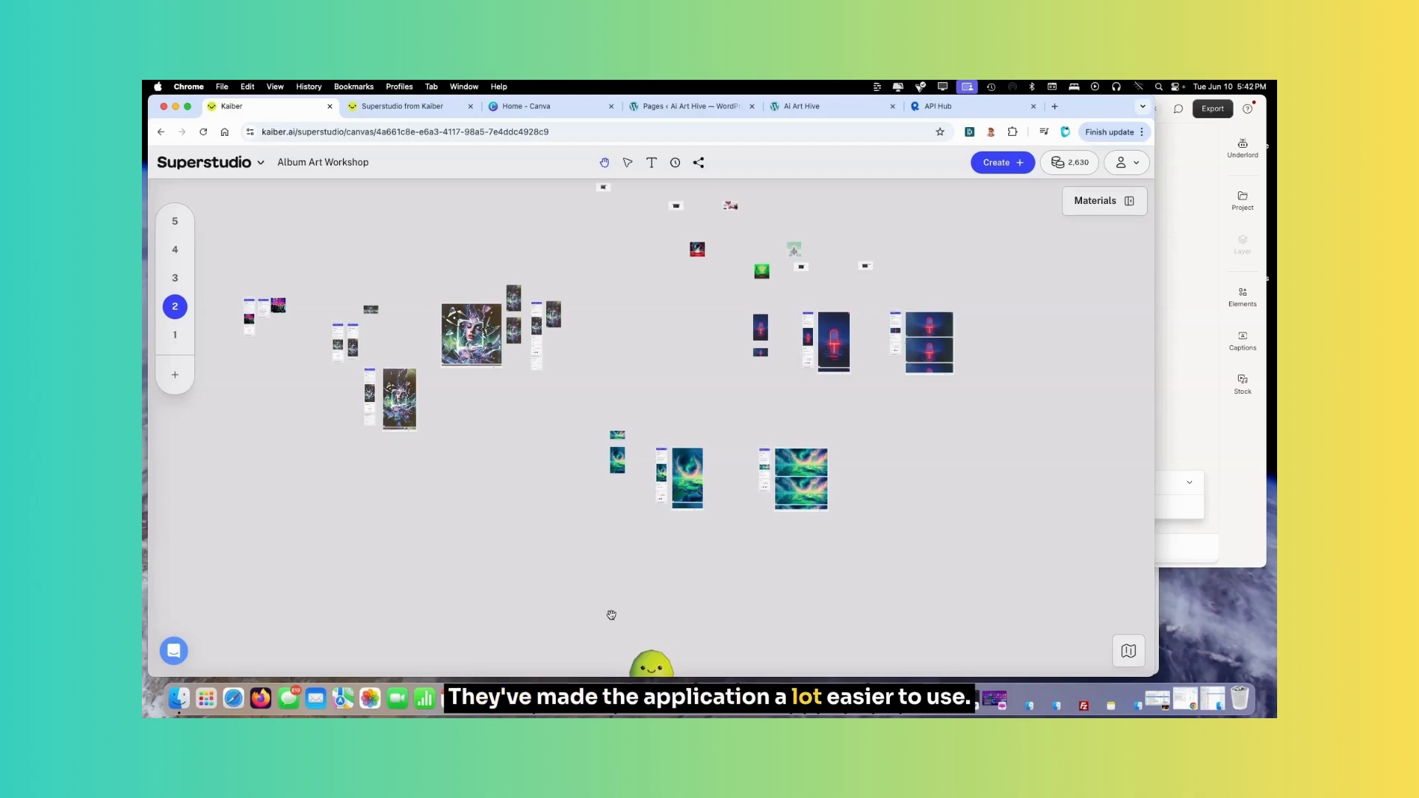
{"action": "mouse_move", "coordinate": [658, 663]}
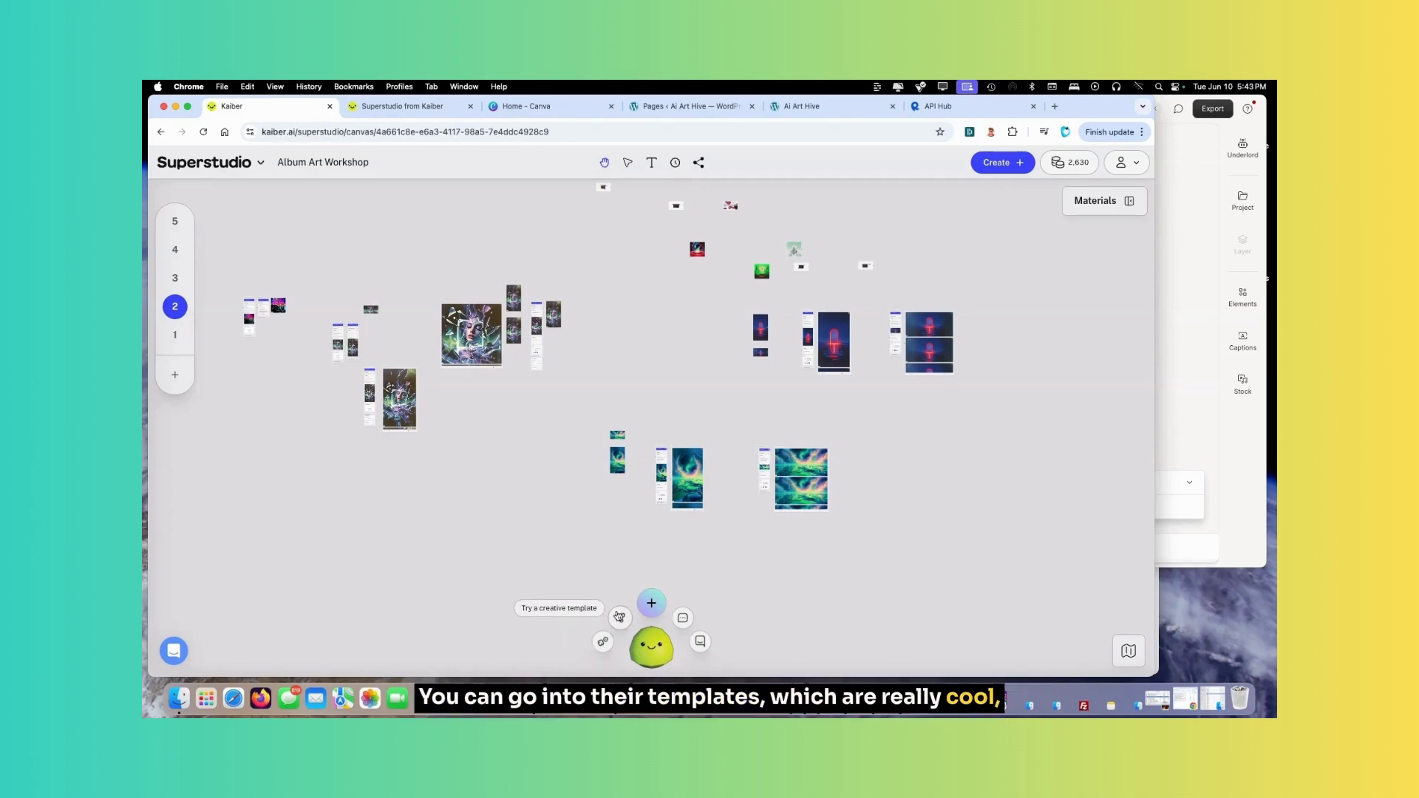
{"action": "left_click", "coordinate": [651, 602]}
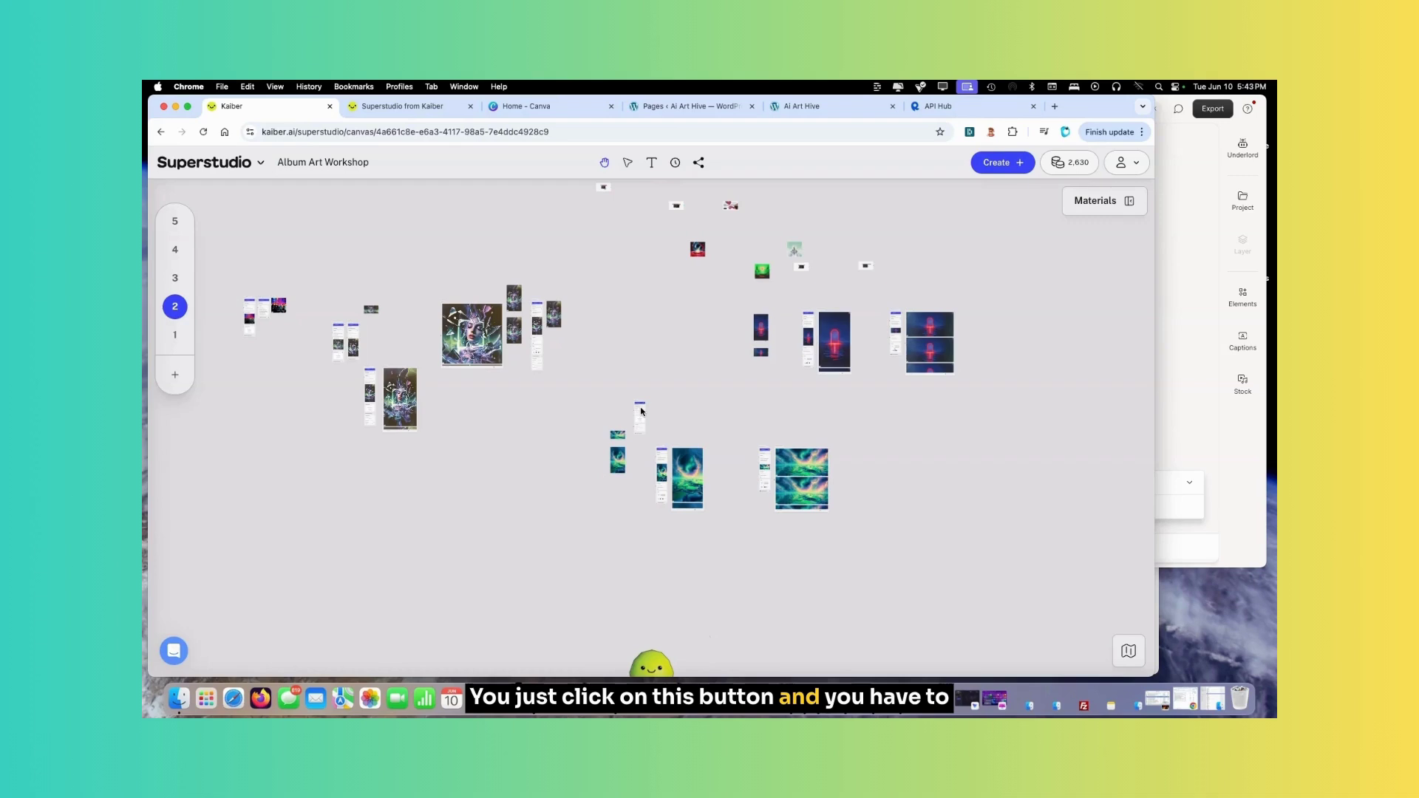
Step: Centre the new Image Flow card and browse its image model list, with Image Lab 2.0 still selected
{"action": "scroll", "coordinate": [641, 411], "scroll_direction": "up", "scroll_amount": 10}
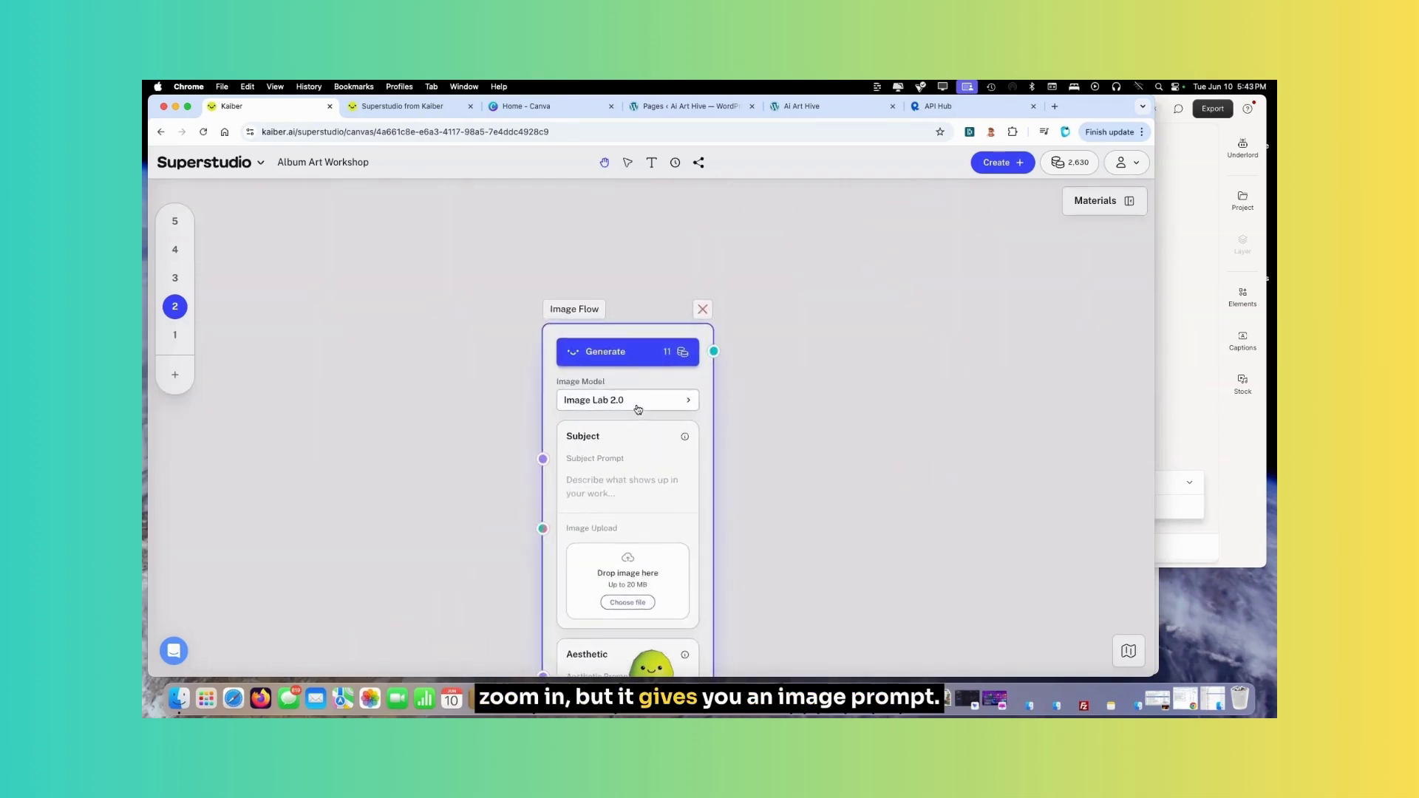
{"action": "left_click_drag", "start_coordinate": [788, 446], "coordinate": [764, 429]}
{"action": "left_click", "coordinate": [587, 502]}
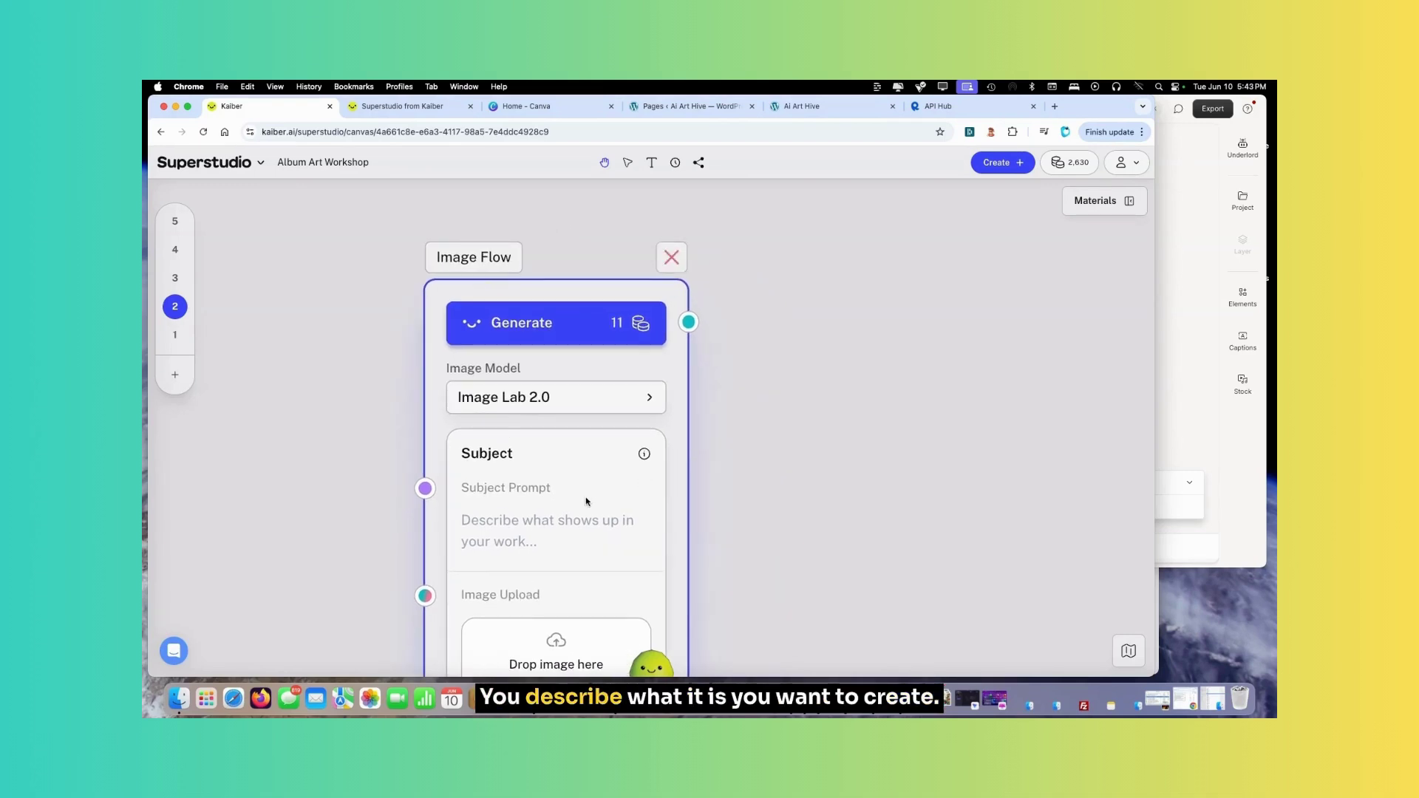
{"action": "left_click", "coordinate": [643, 397]}
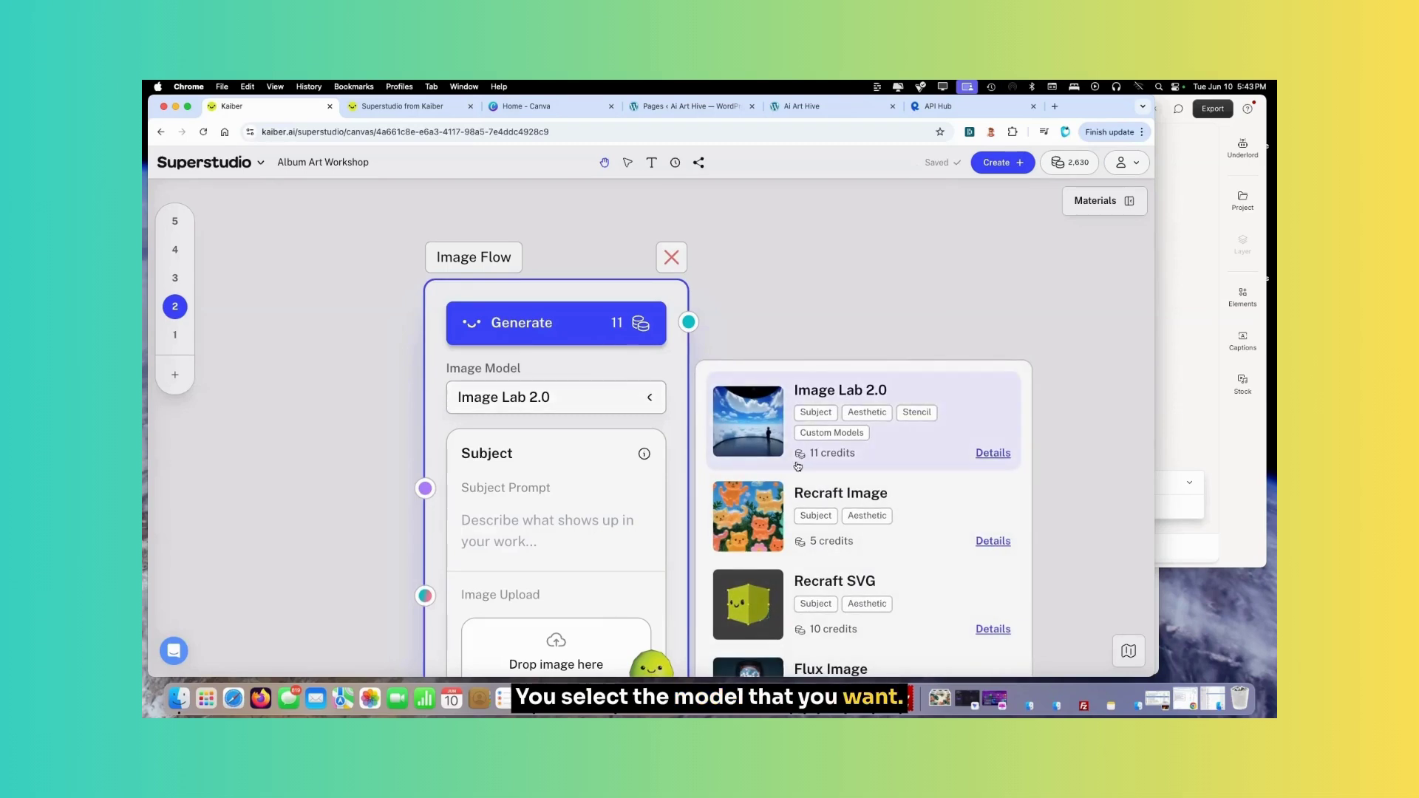
{"action": "scroll", "coordinate": [797, 465], "scroll_direction": "down", "scroll_amount": 5}
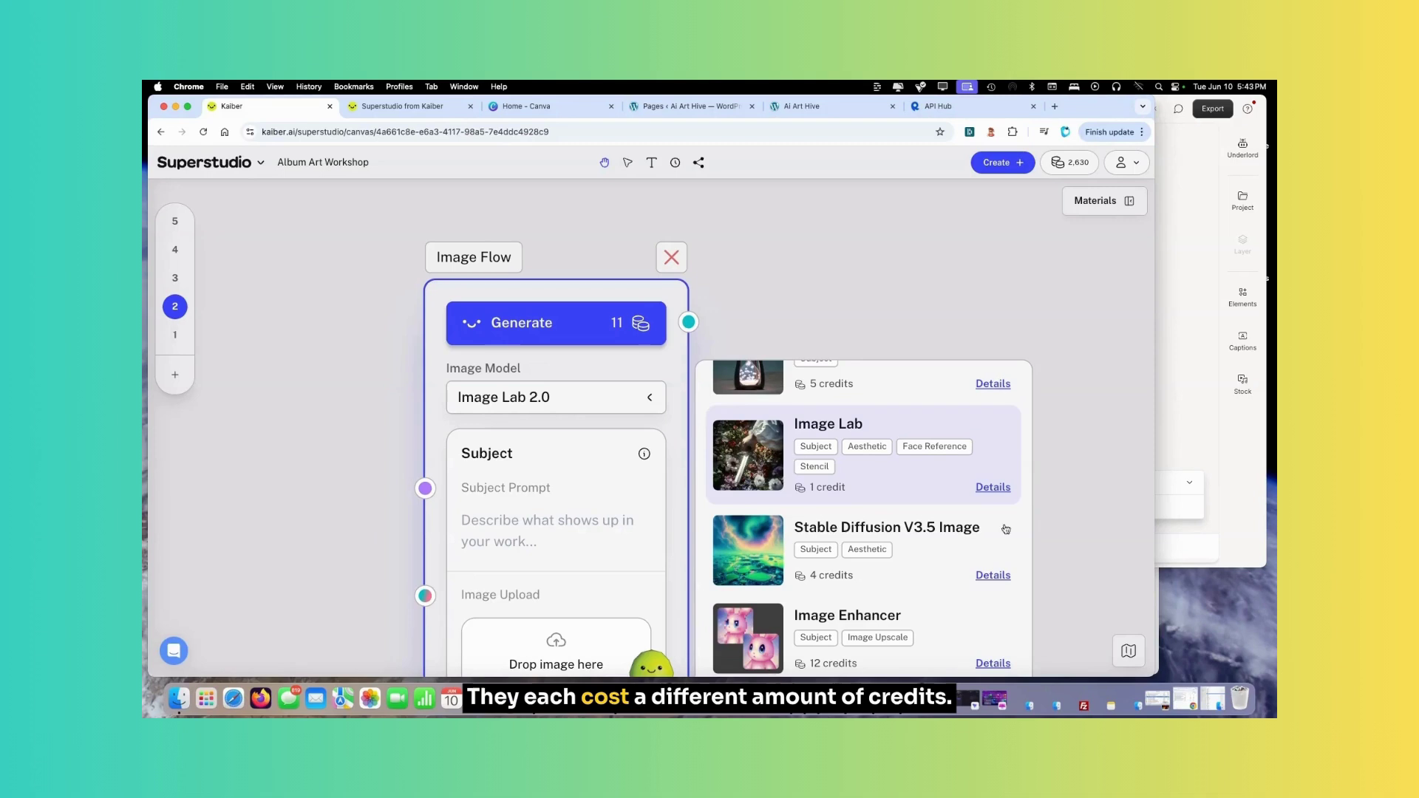
{"action": "scroll", "coordinate": [787, 524], "scroll_direction": "up", "scroll_amount": 5}
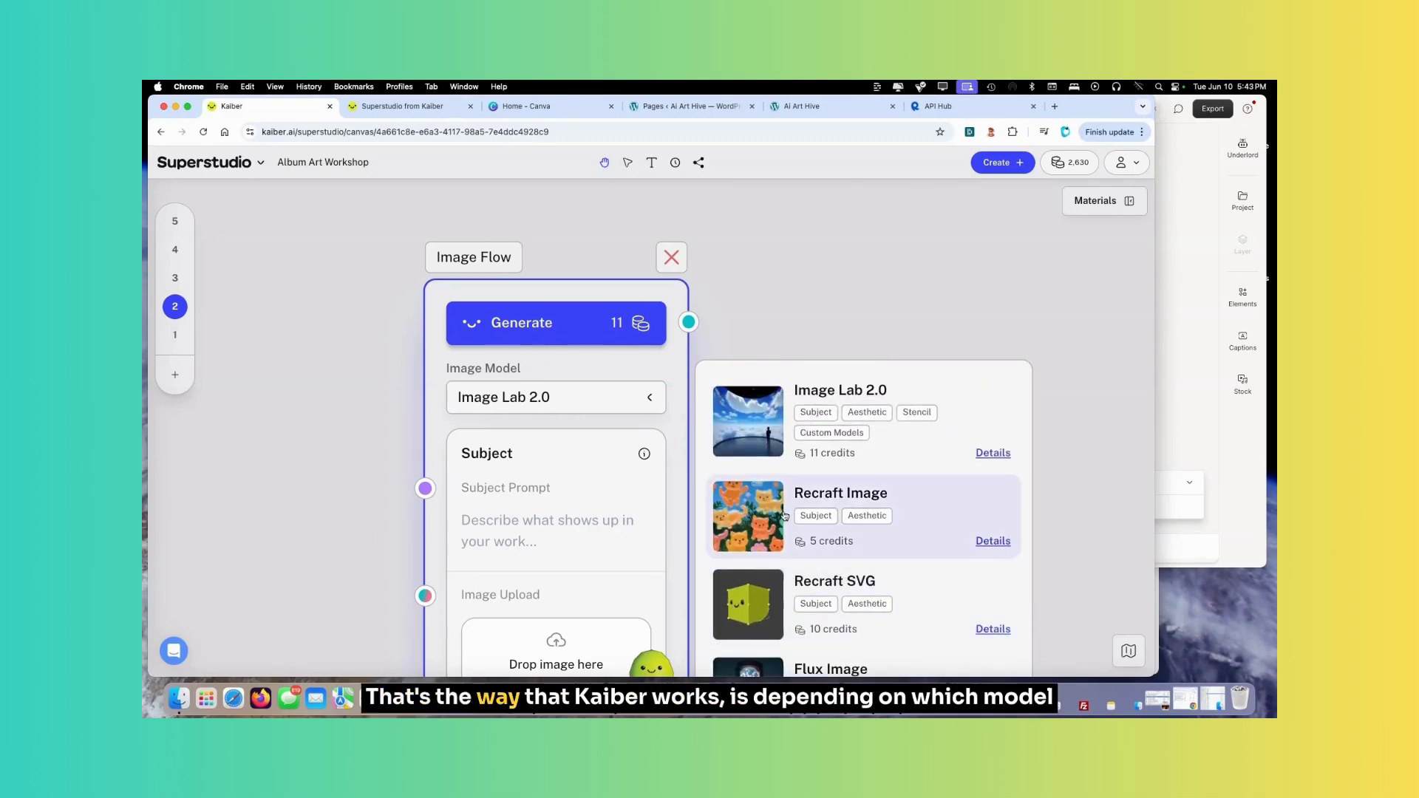
Step: Close the model list keeping Image Lab 2.0 and bring the Aesthetic section into view
{"action": "left_click", "coordinate": [617, 511]}
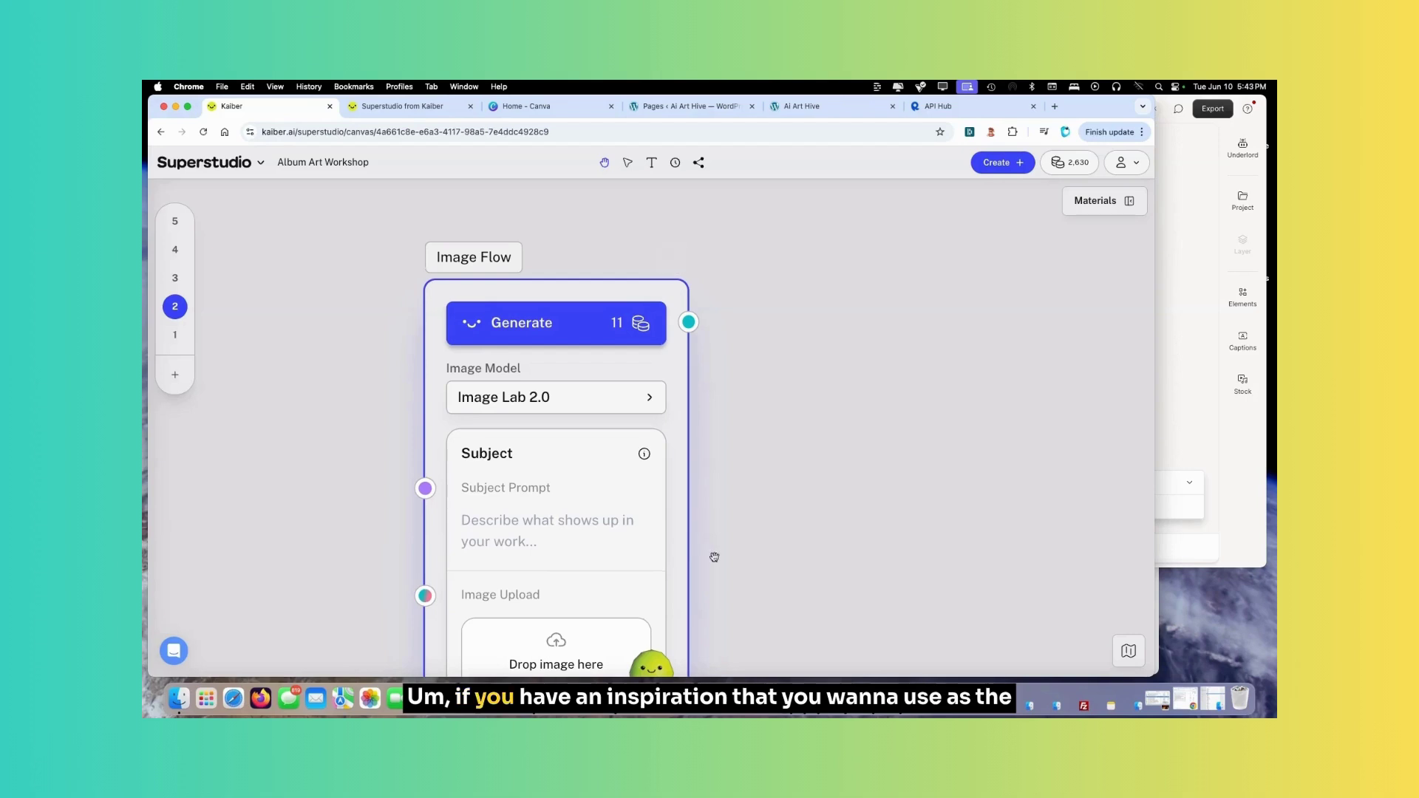
{"action": "left_click_drag", "start_coordinate": [713, 556], "coordinate": [713, 424]}
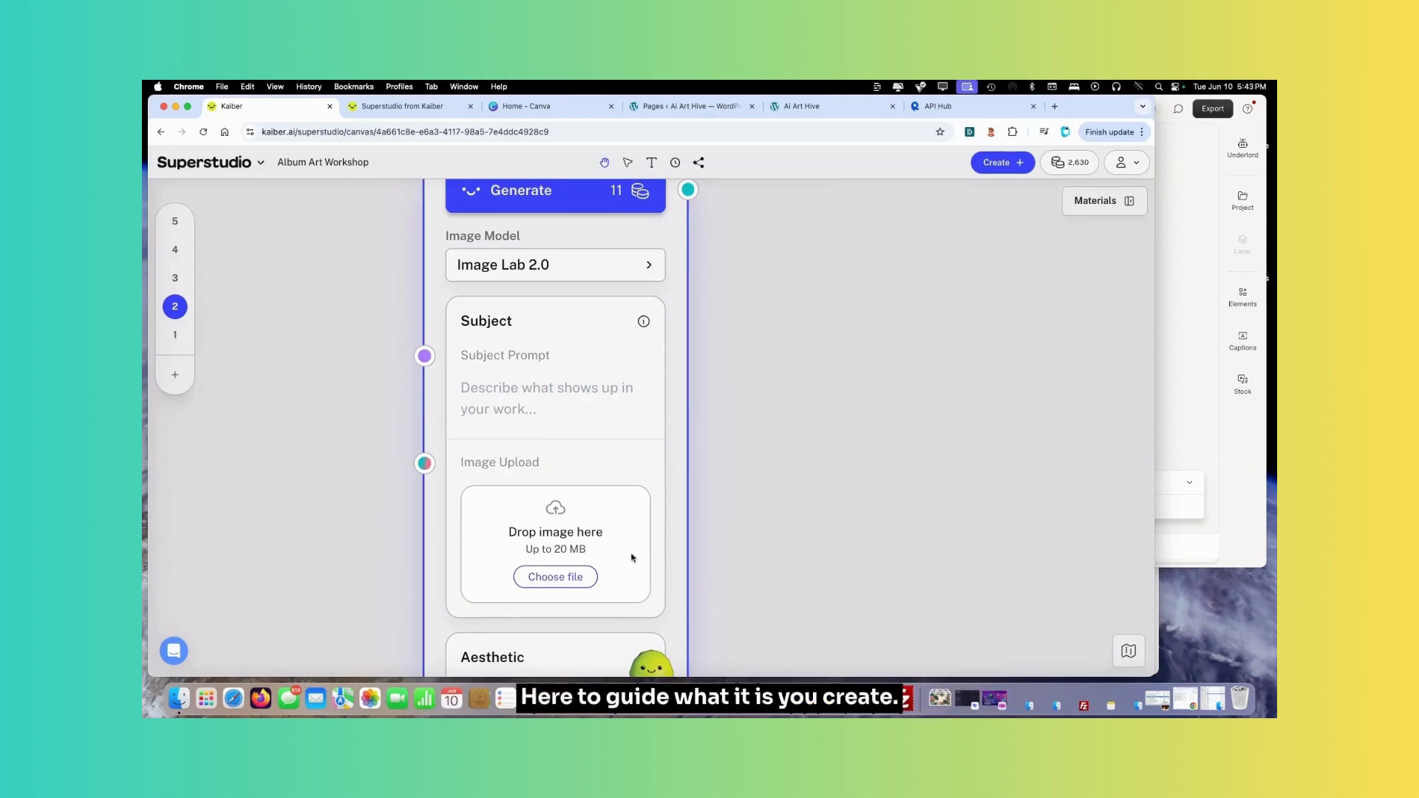
{"action": "scroll", "coordinate": [733, 556], "scroll_direction": "down", "scroll_amount": 5}
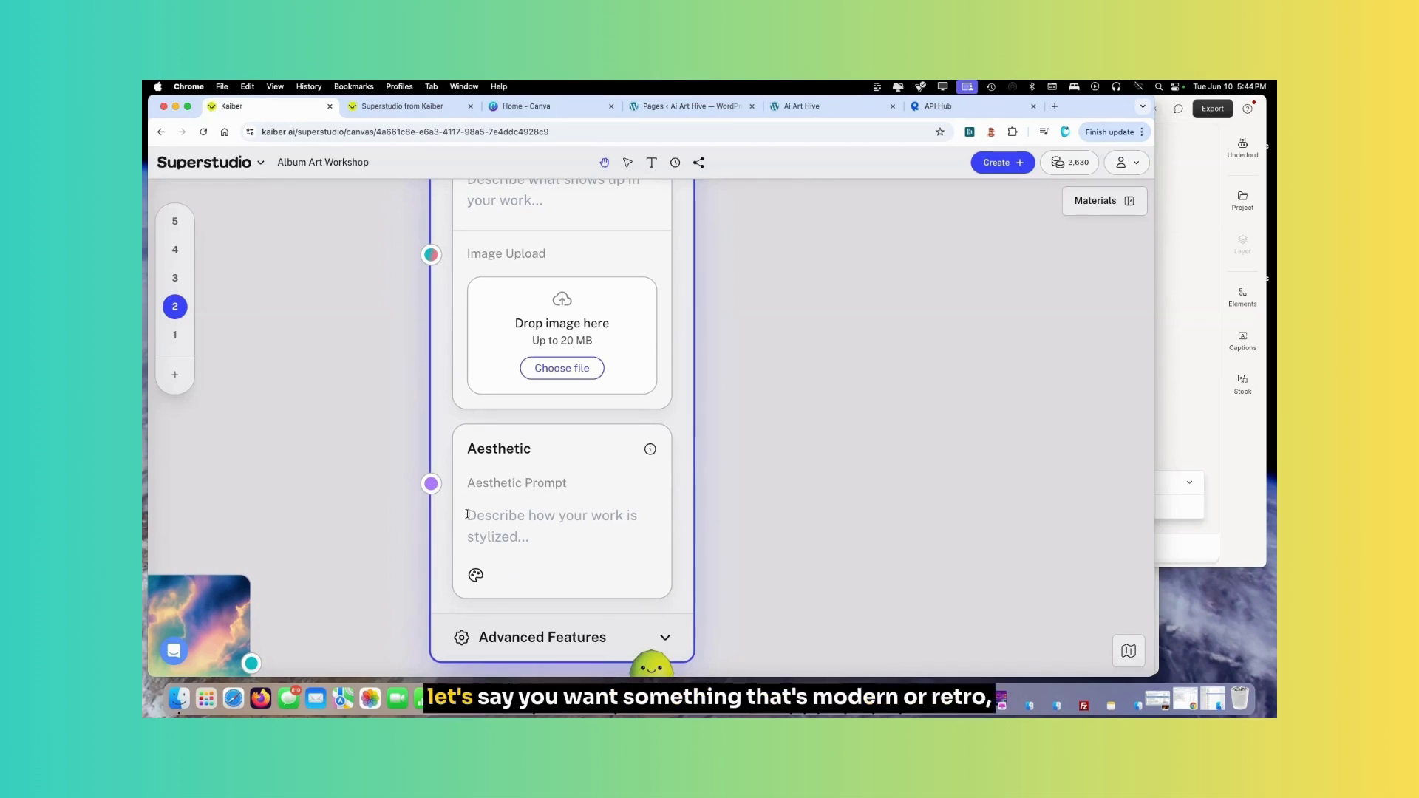
{"action": "left_click", "coordinate": [467, 515]}
Step: Browse the Kaiber Styles presets and dismiss them without applying any style
{"action": "left_click", "coordinate": [476, 575]}
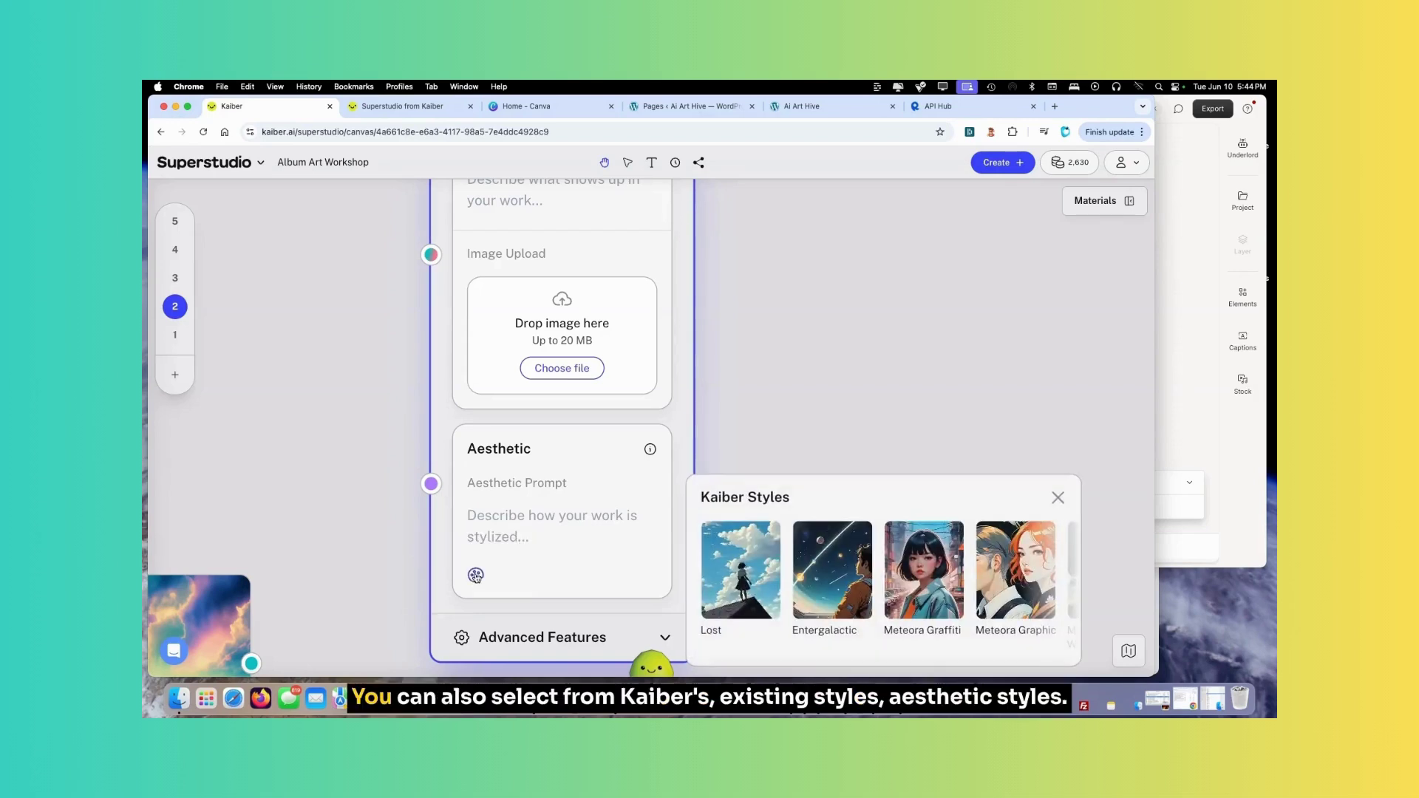
{"action": "scroll", "coordinate": [839, 567], "scroll_direction": "right", "scroll_amount": 6}
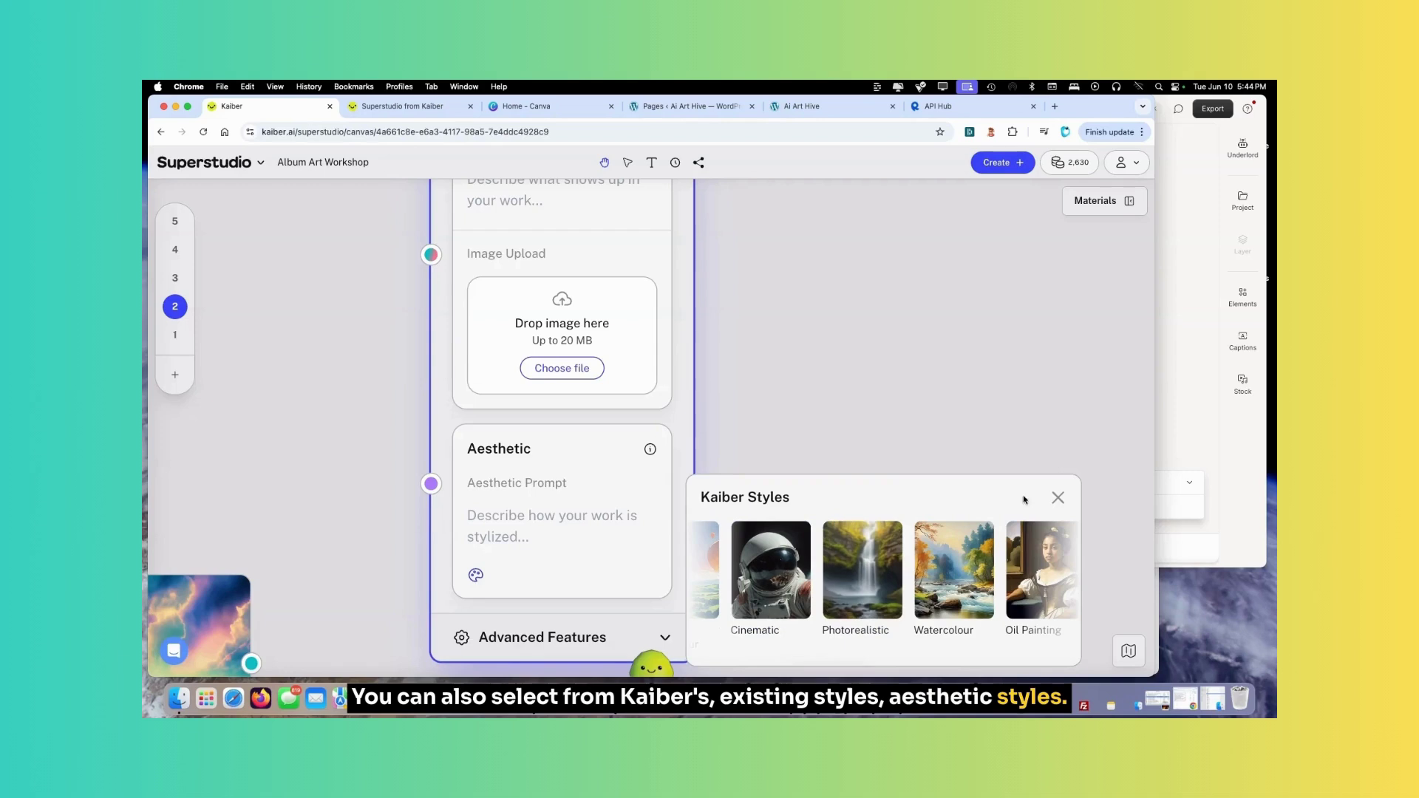
{"action": "left_click", "coordinate": [1058, 497]}
{"action": "scroll", "coordinate": [713, 416], "scroll_direction": "up", "scroll_amount": 5}
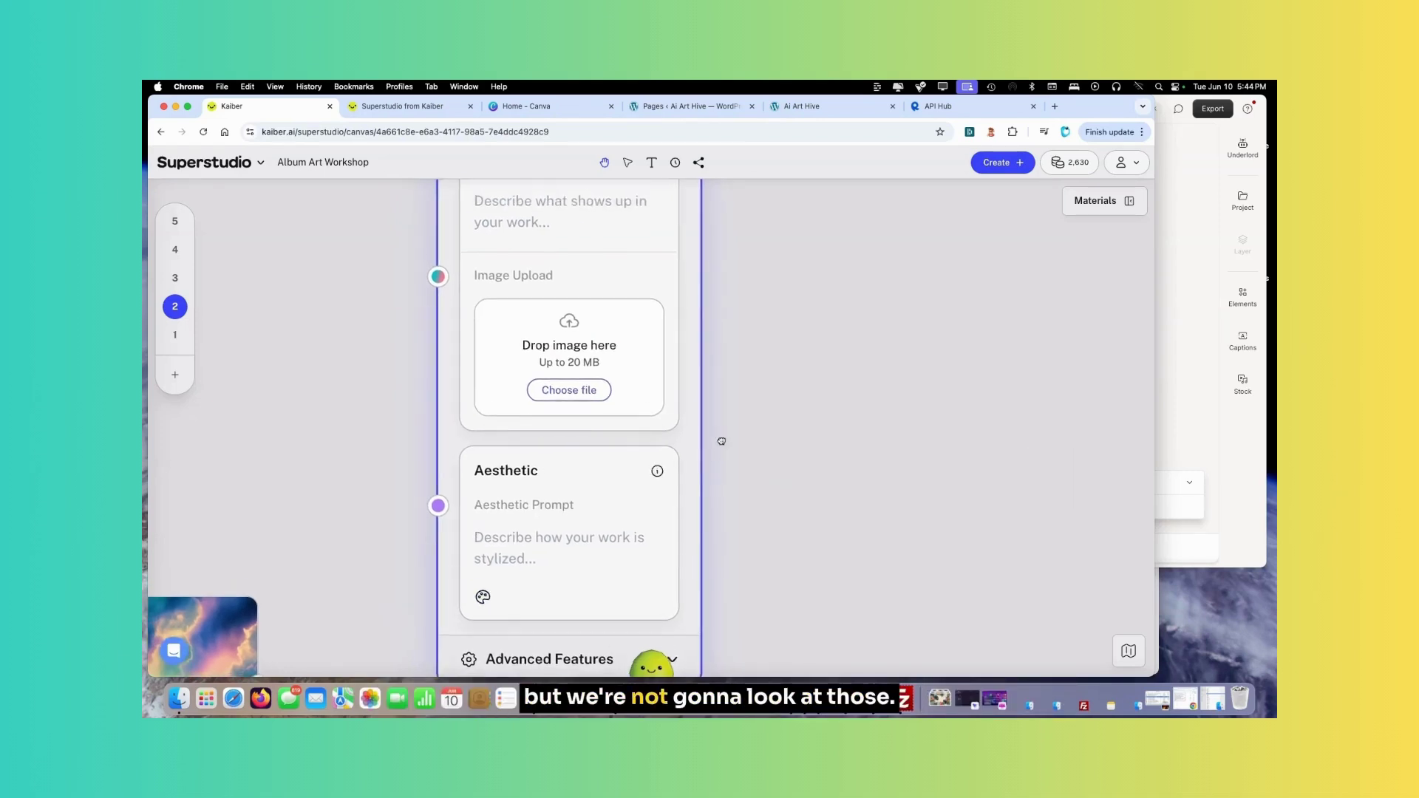
{"action": "scroll", "coordinate": [825, 490], "scroll_direction": "up", "scroll_amount": 1}
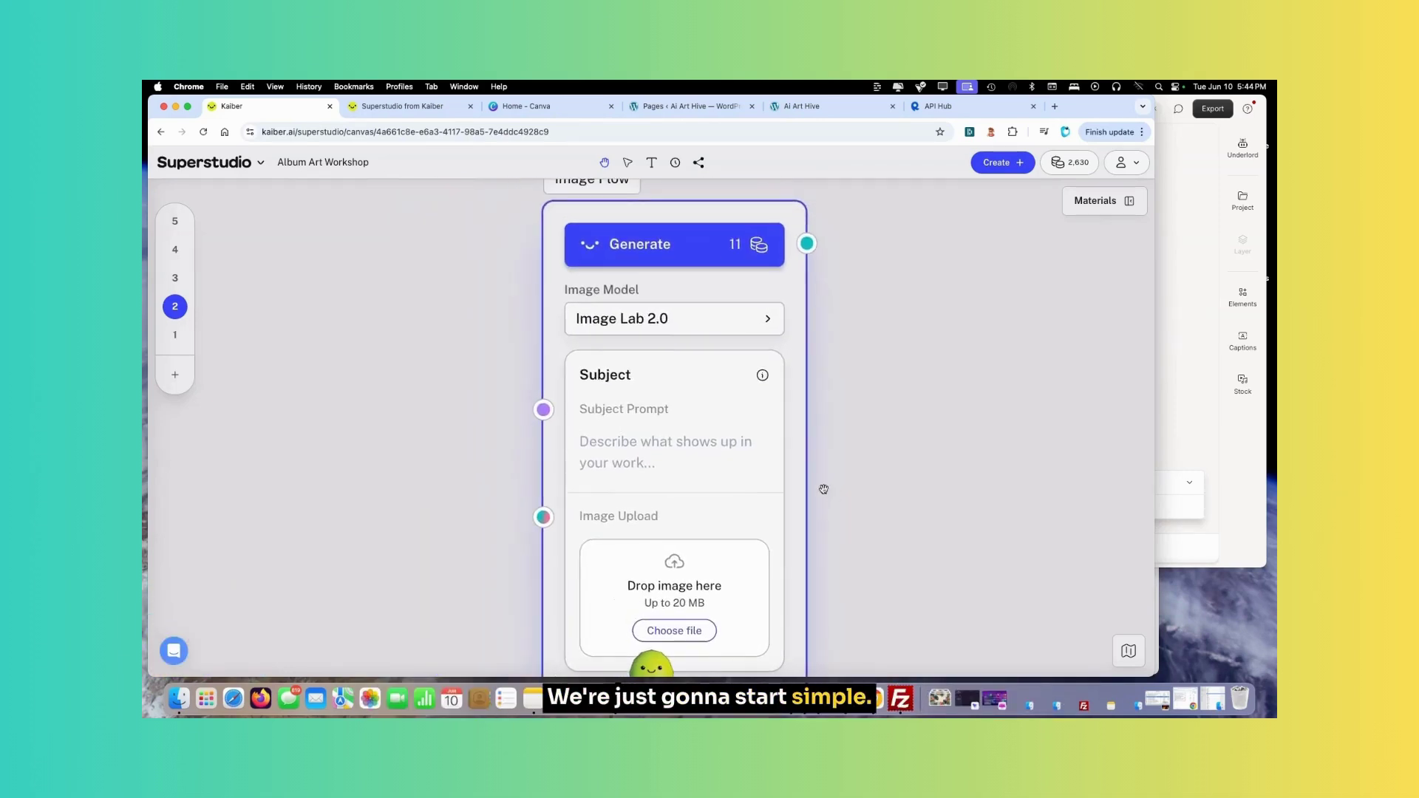
Step: Generate an image from the prompt 'glowing soft airbrush, light pulsing through clouds, gelatinous landscape'
{"action": "left_click", "coordinate": [689, 441]}
{"action": "type", "text": "glowing soft airbrush, light pulsing through clouds, gelatinous landscape"}
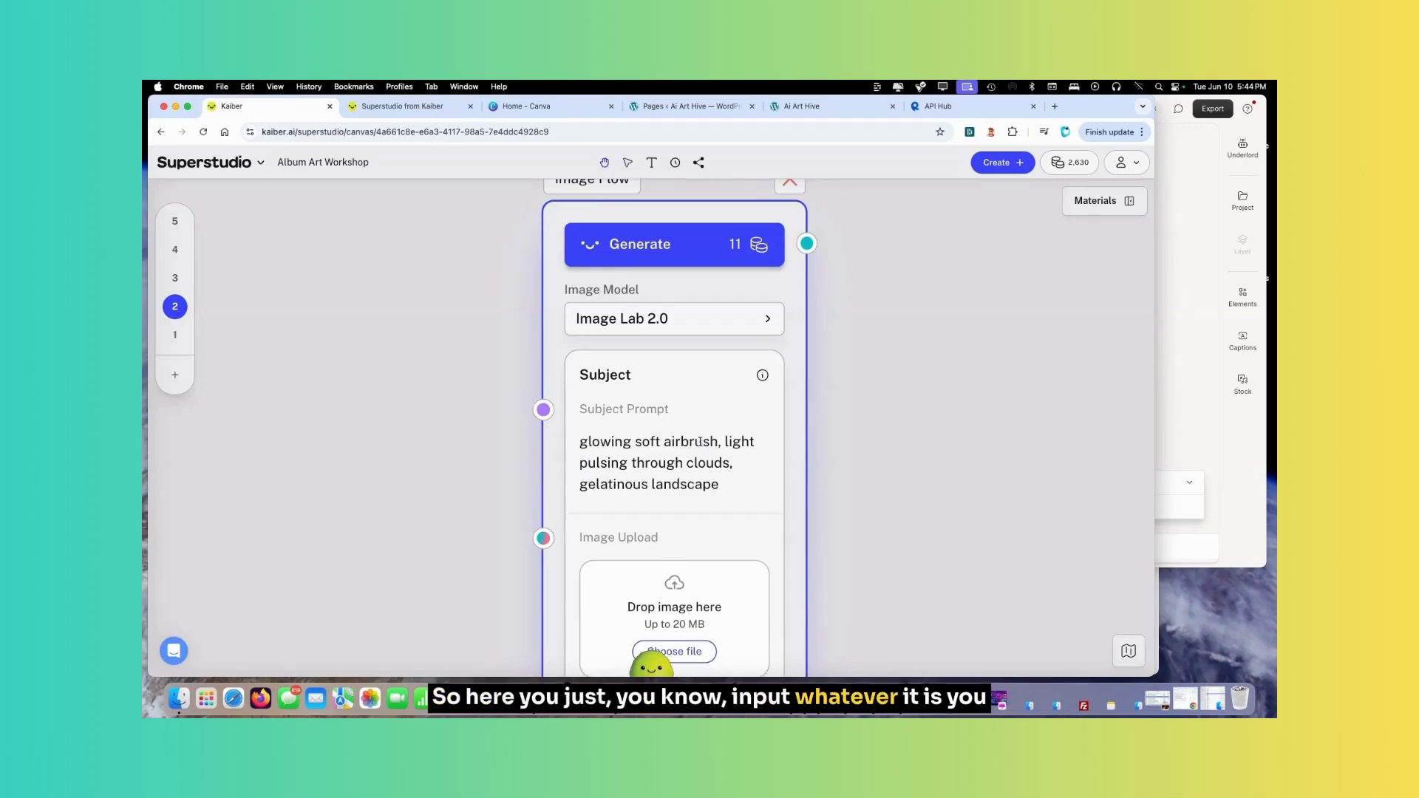
{"action": "scroll", "coordinate": [825, 355], "scroll_direction": "up", "scroll_amount": 5}
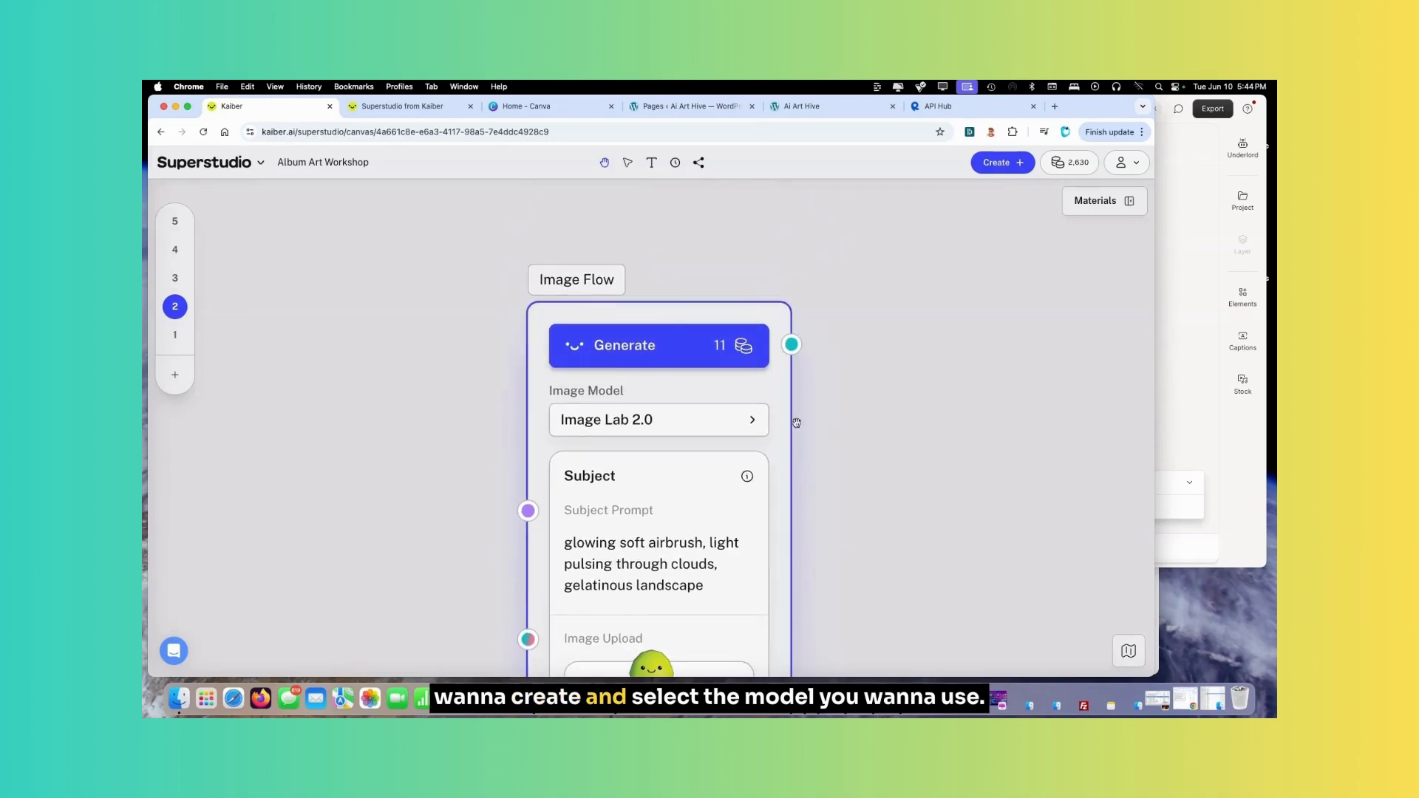
{"action": "left_click", "coordinate": [759, 423]}
{"action": "left_click", "coordinate": [826, 366]}
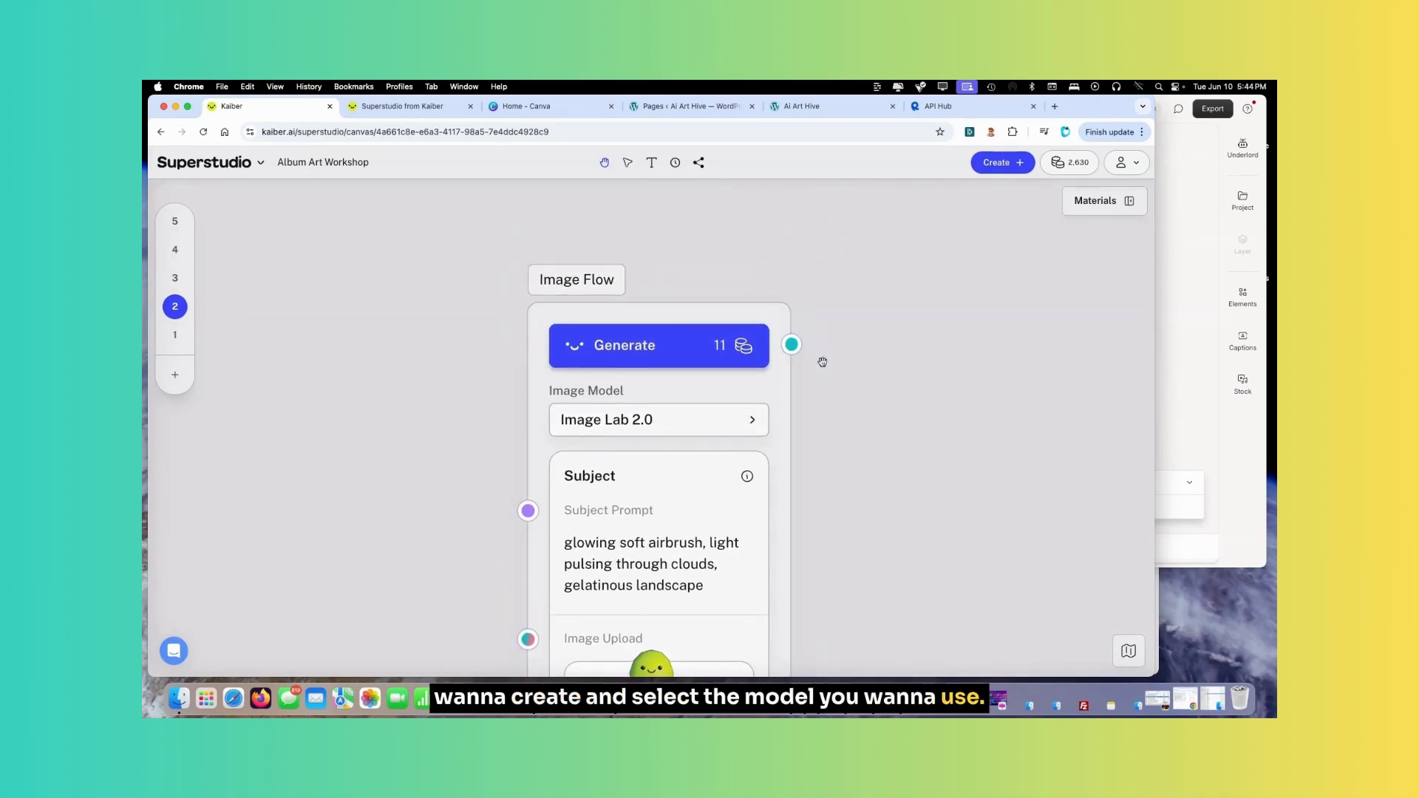
{"action": "left_click", "coordinate": [745, 346]}
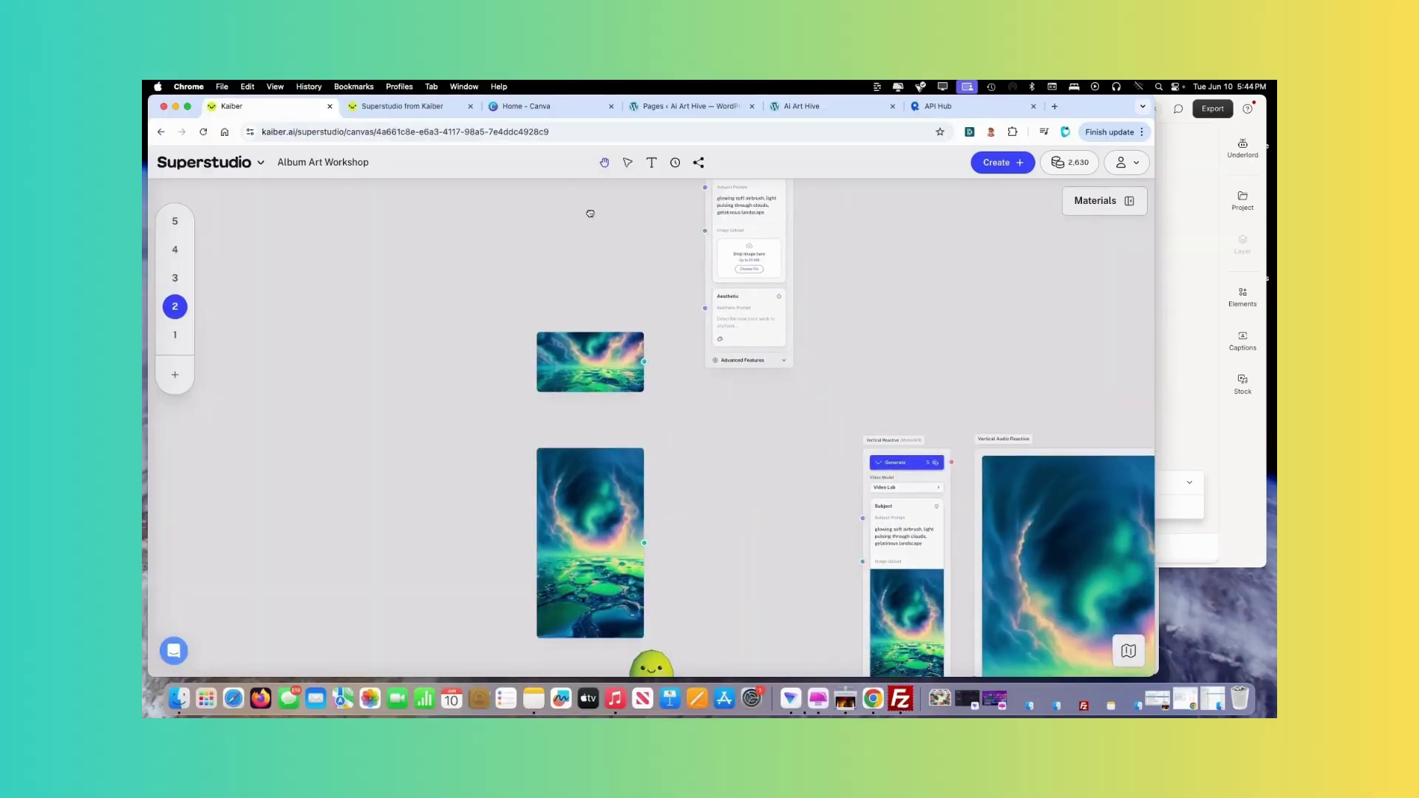
Step: Zoom in on the generated aurora image and move it slightly up the canvas
{"action": "scroll", "coordinate": [586, 517], "scroll_direction": "down", "scroll_amount": 2}
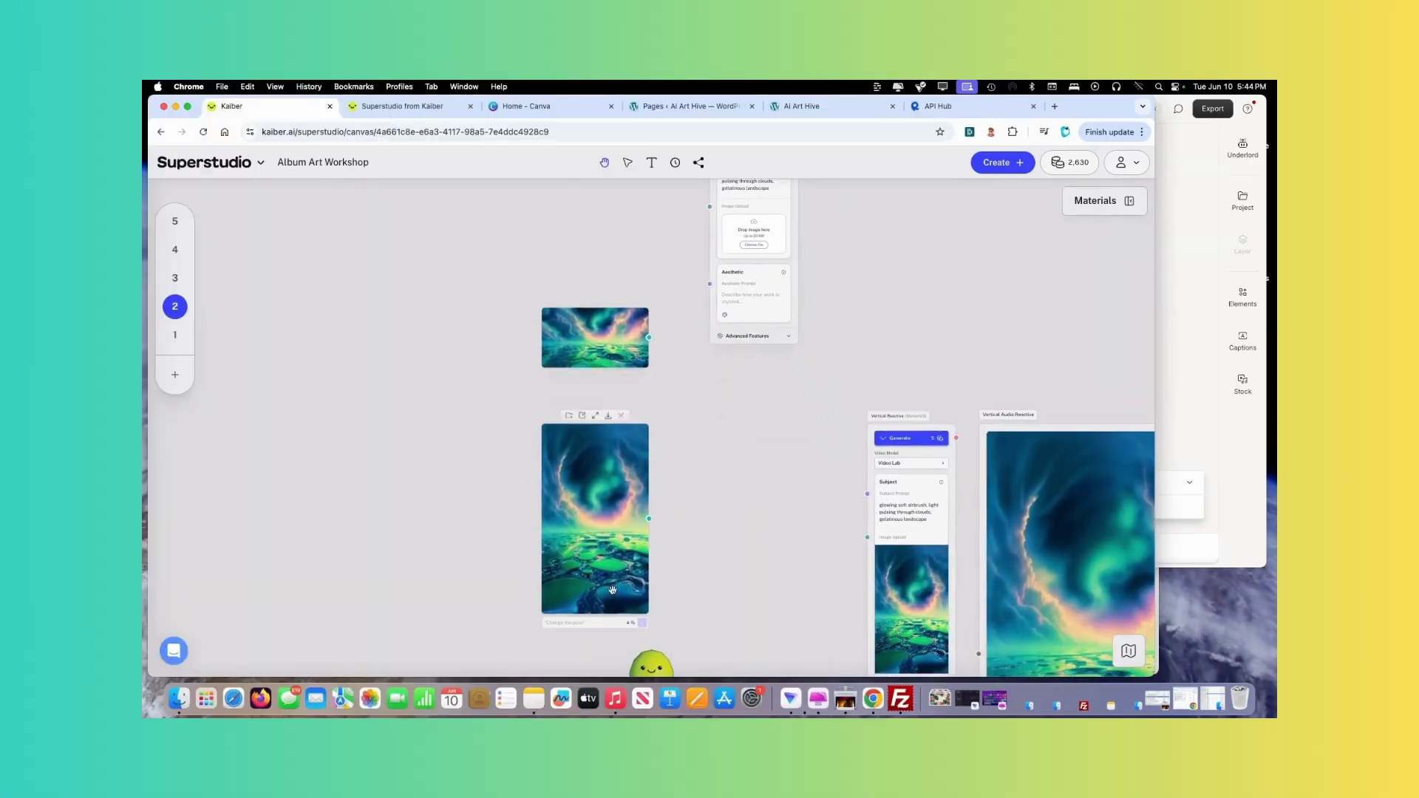
{"action": "scroll", "coordinate": [586, 540], "scroll_direction": "up", "scroll_amount": 3}
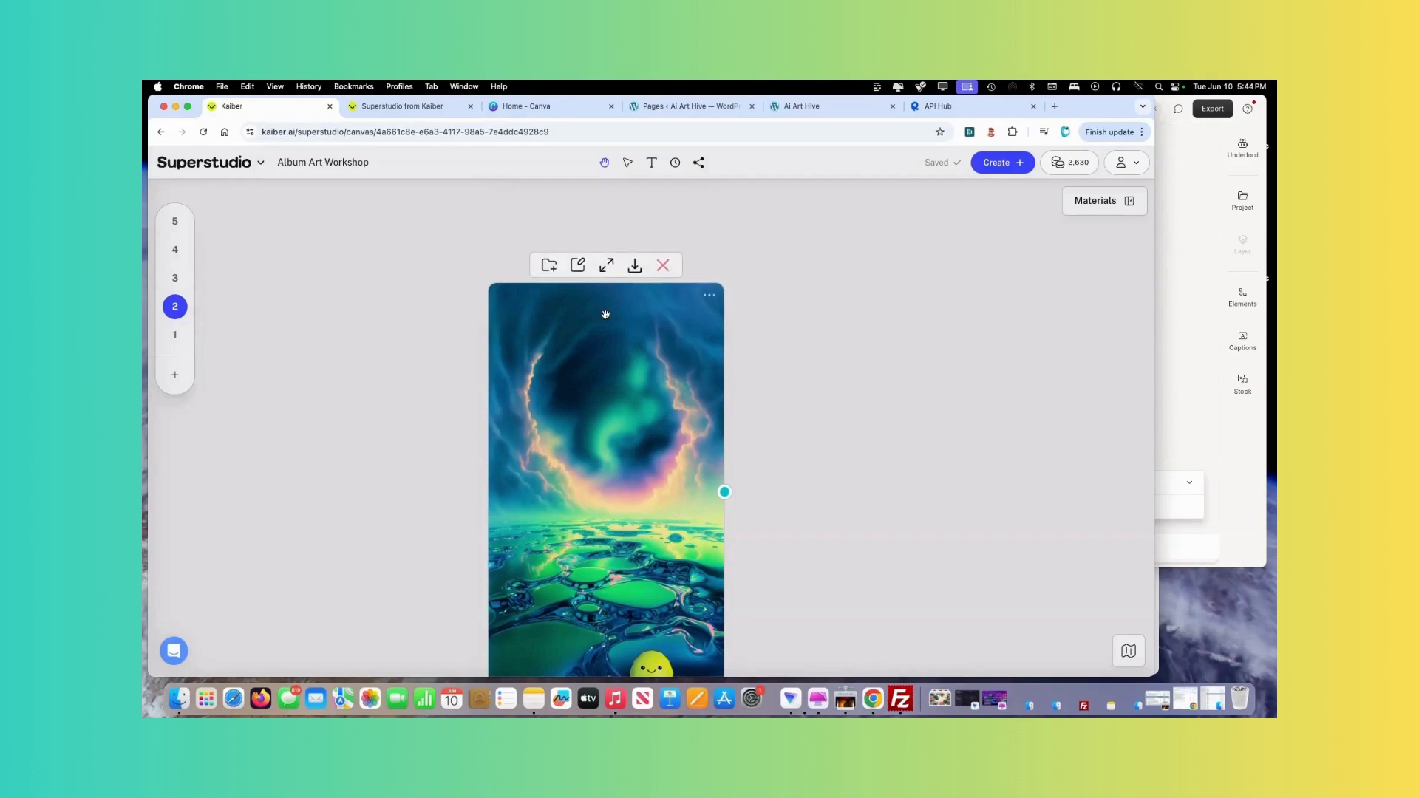
{"action": "left_click_drag", "start_coordinate": [604, 310], "coordinate": [603, 238]}
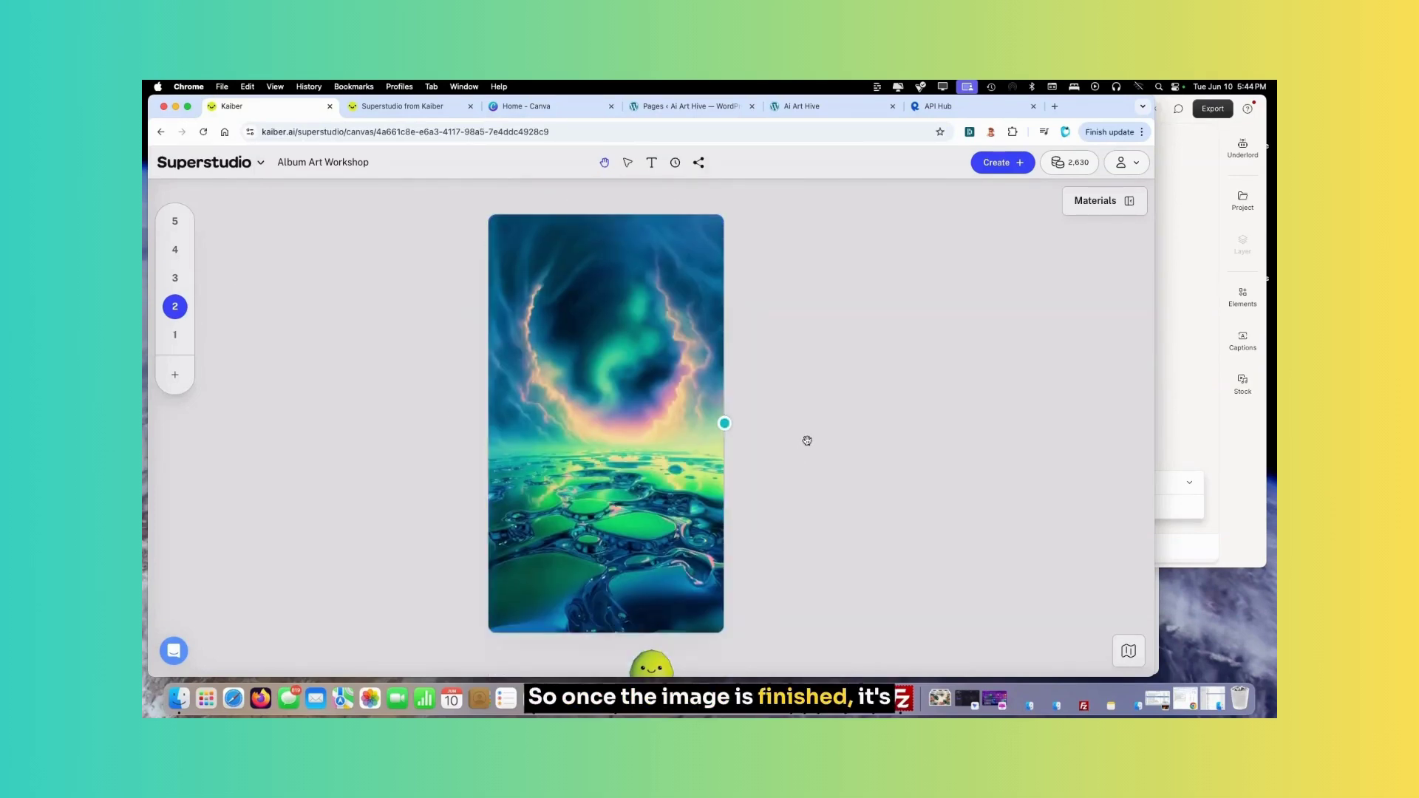
{"action": "mouse_move", "coordinate": [662, 389]}
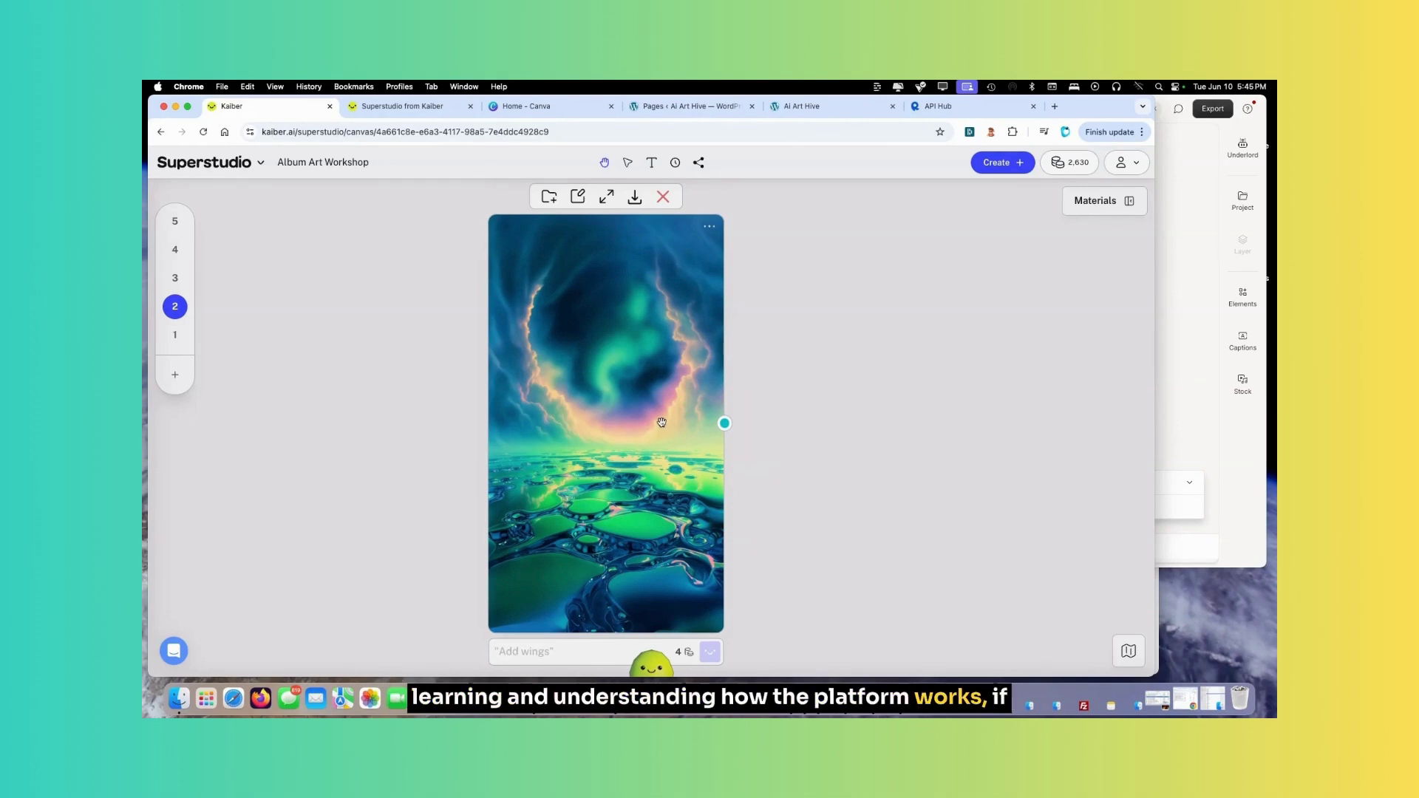
Step: Modify the aurora image with 'add more pink and pur' to create a pink-purple variation
{"action": "left_click", "coordinate": [658, 406]}
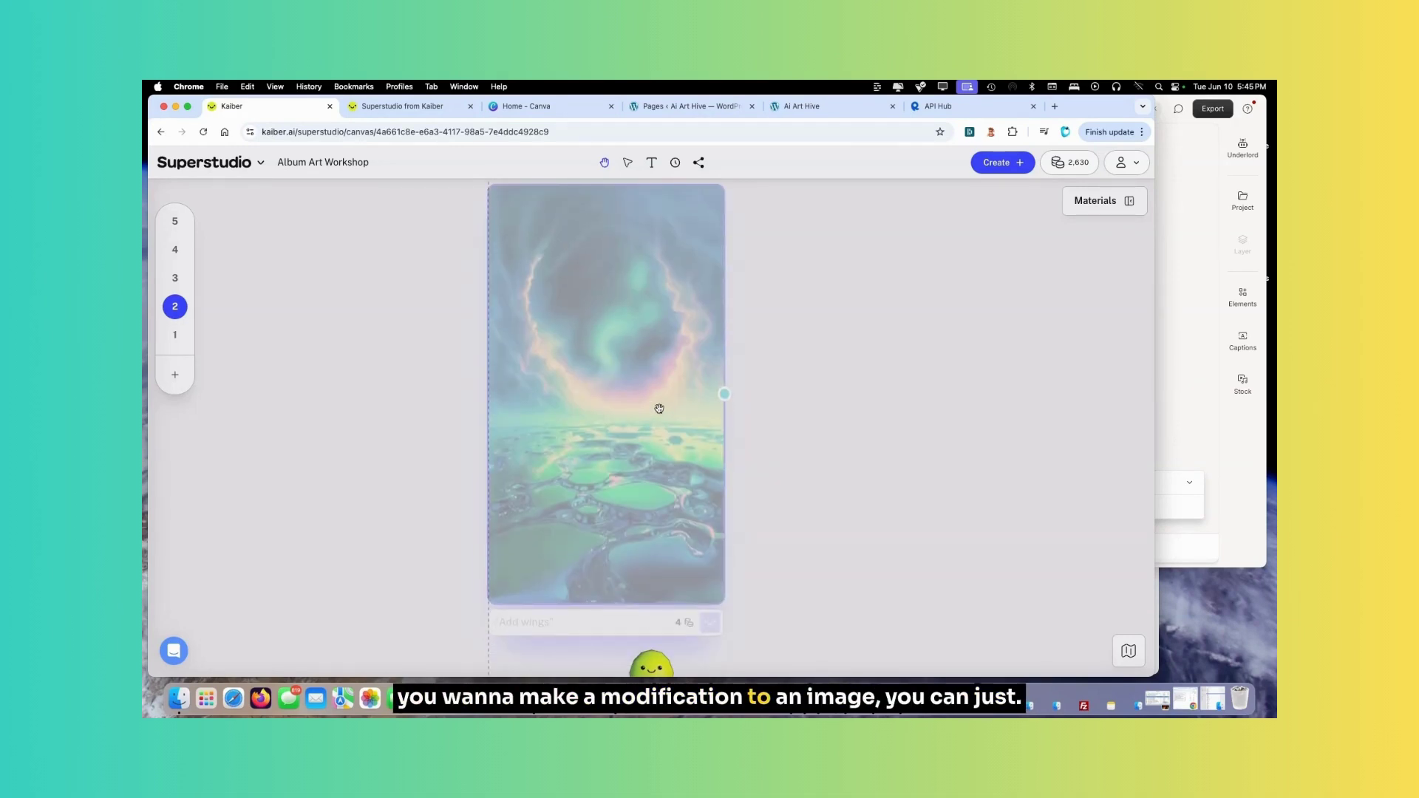
{"action": "left_click", "coordinate": [550, 619]}
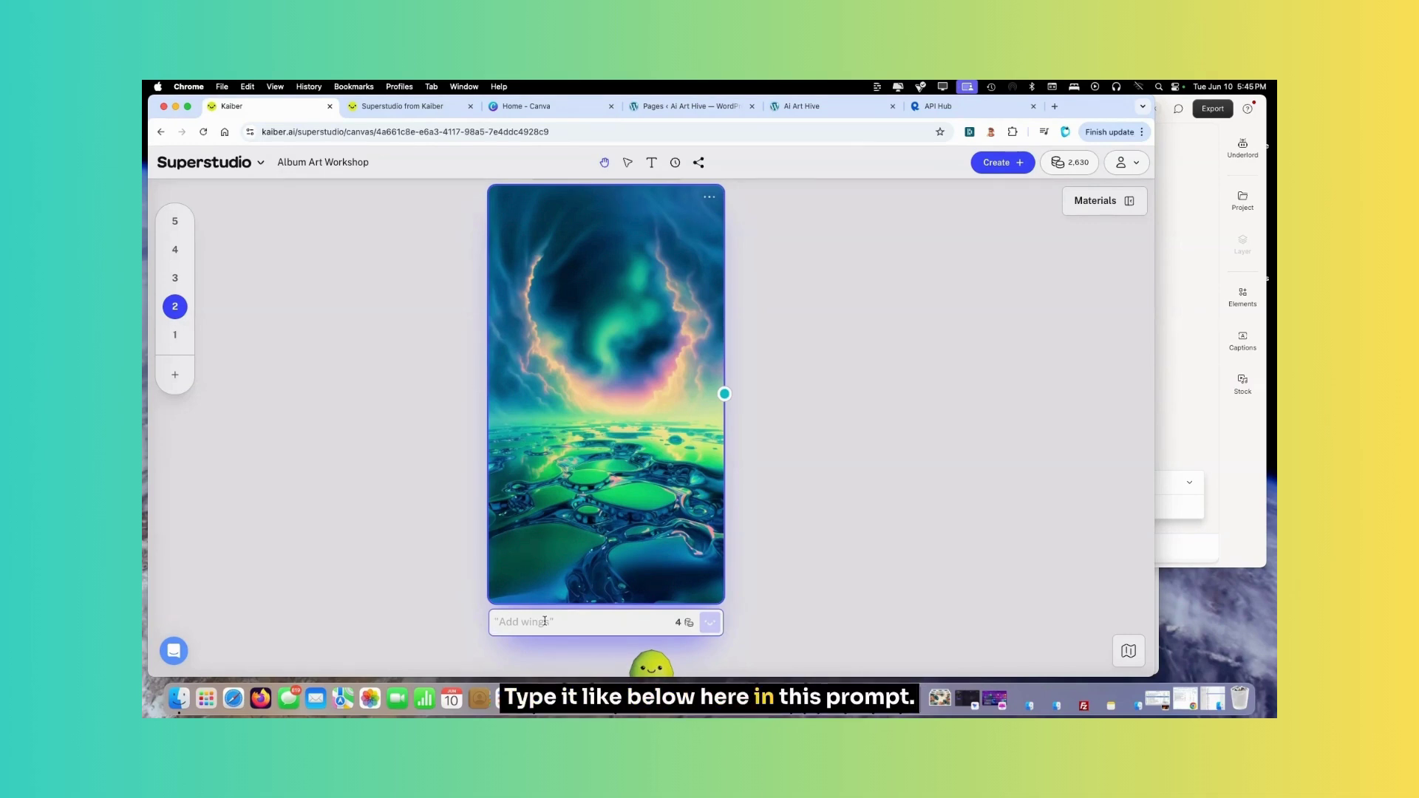
{"action": "type", "text": "add more pink"}
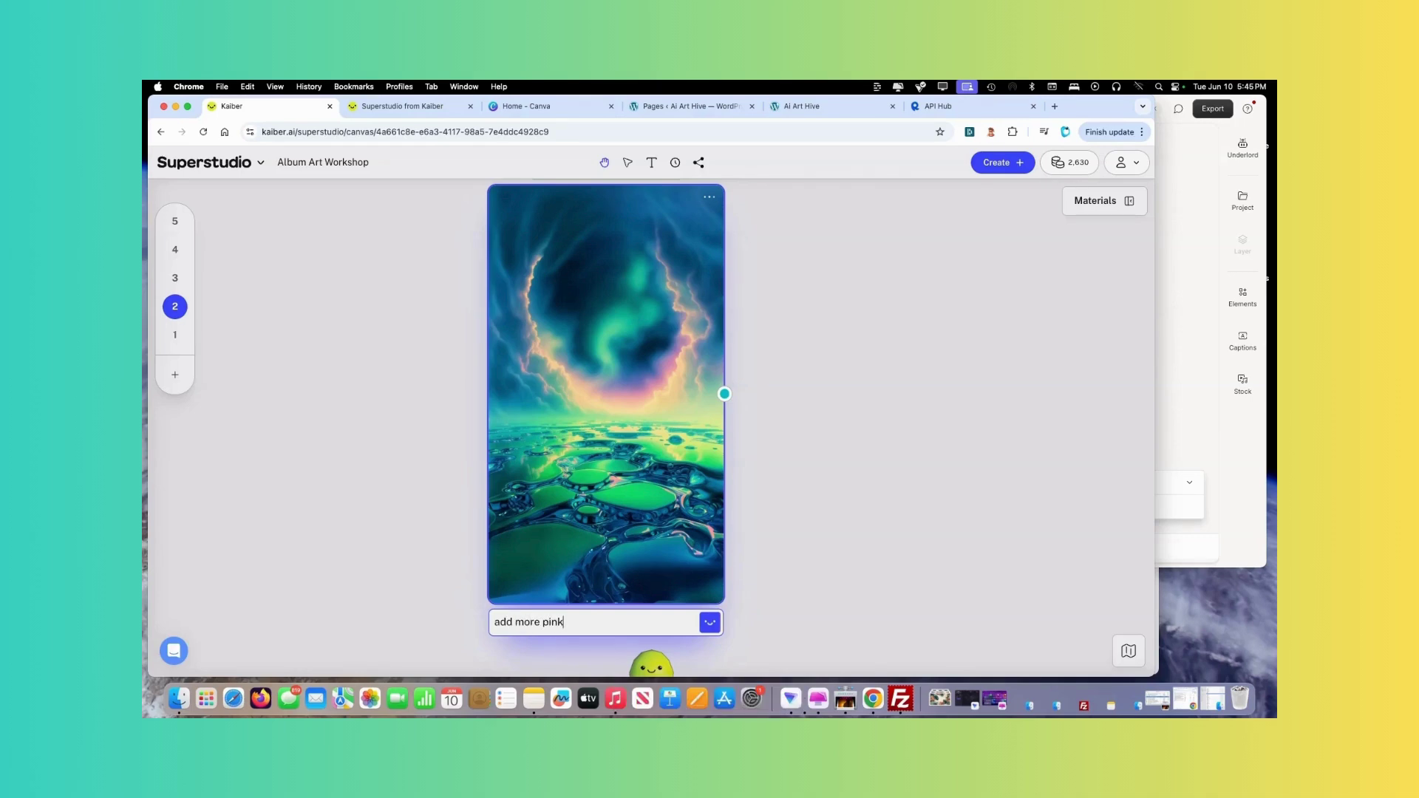
{"action": "type", "text": " and purple hues"}
{"action": "left_click", "coordinate": [708, 623]}
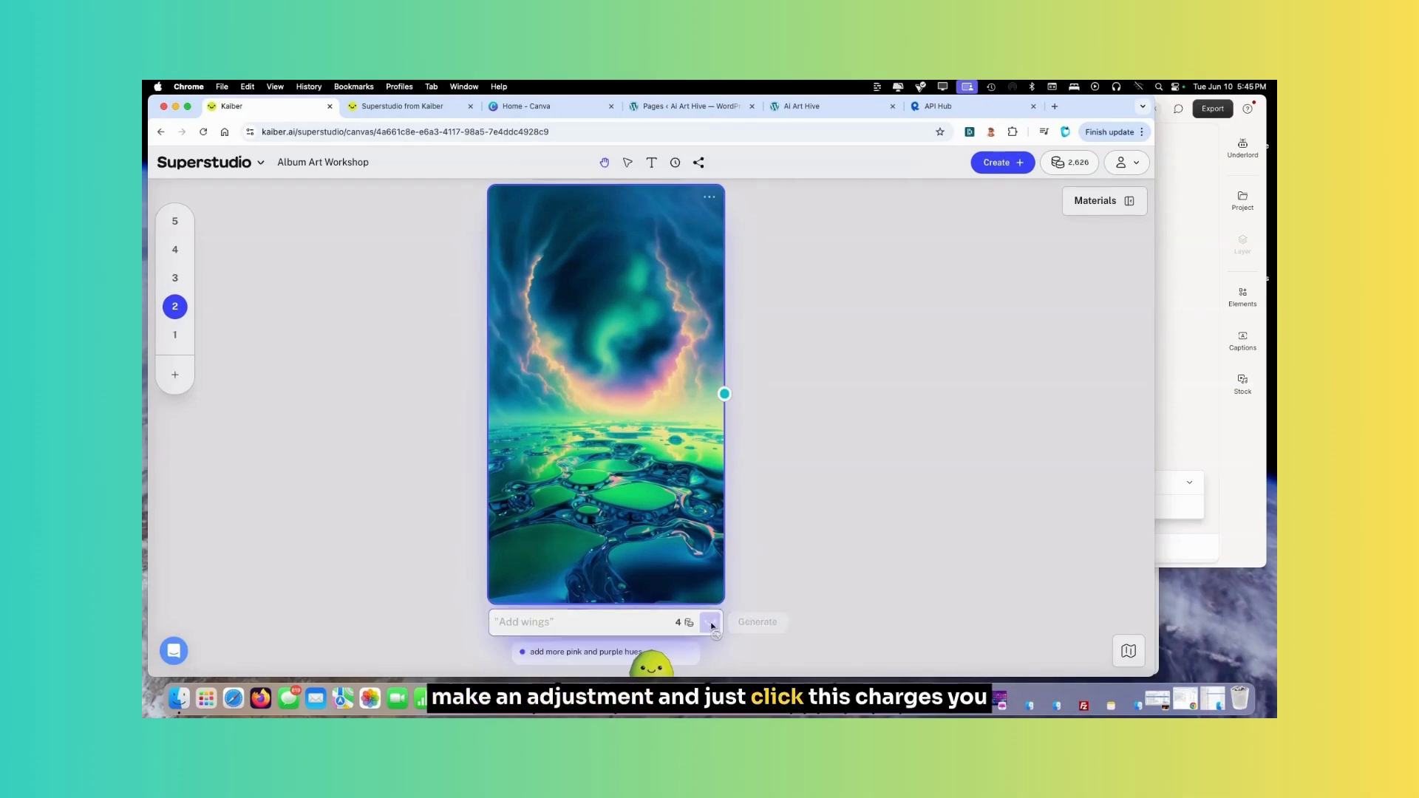
{"action": "scroll", "coordinate": [768, 594], "scroll_direction": "down", "scroll_amount": 2}
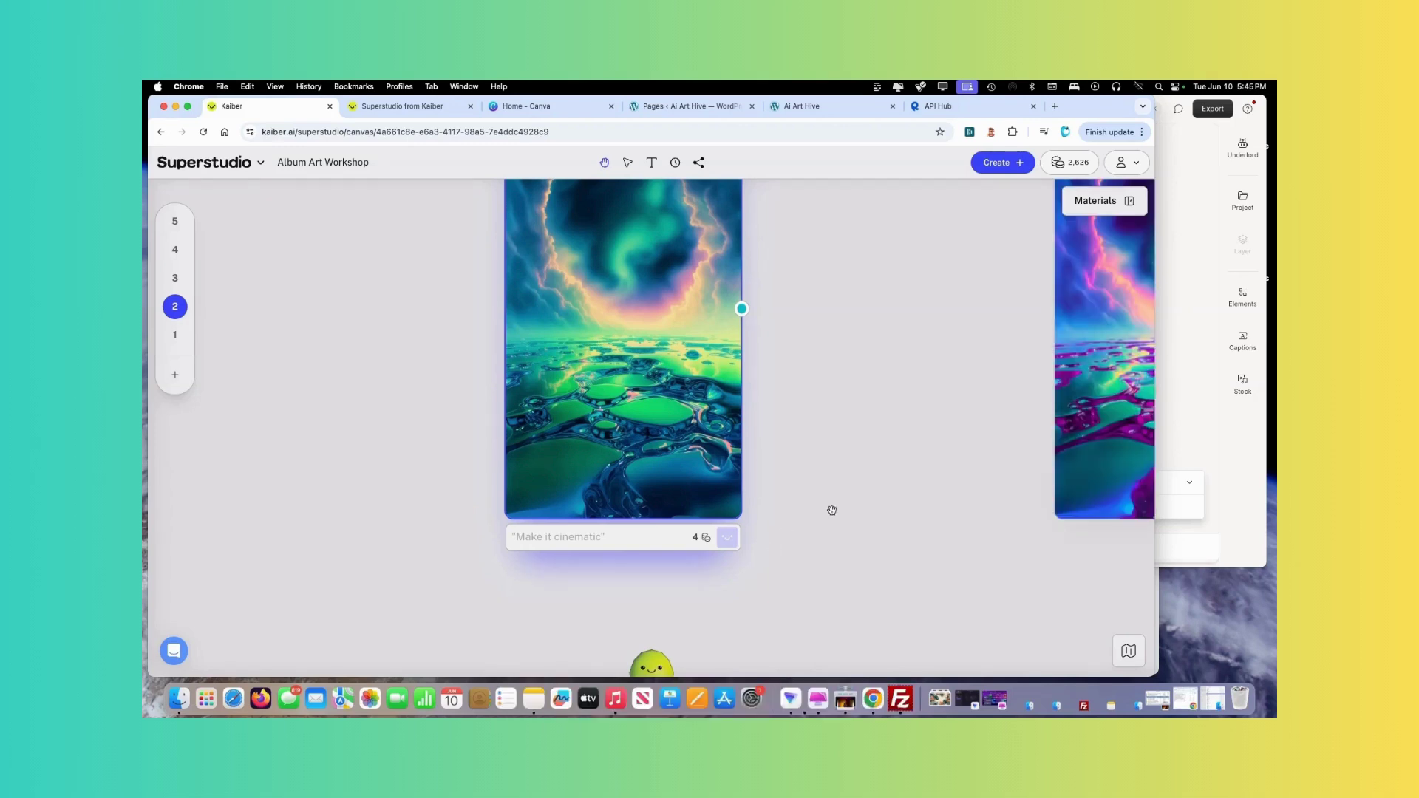
{"action": "left_click_drag", "start_coordinate": [832, 511], "coordinate": [737, 529]}
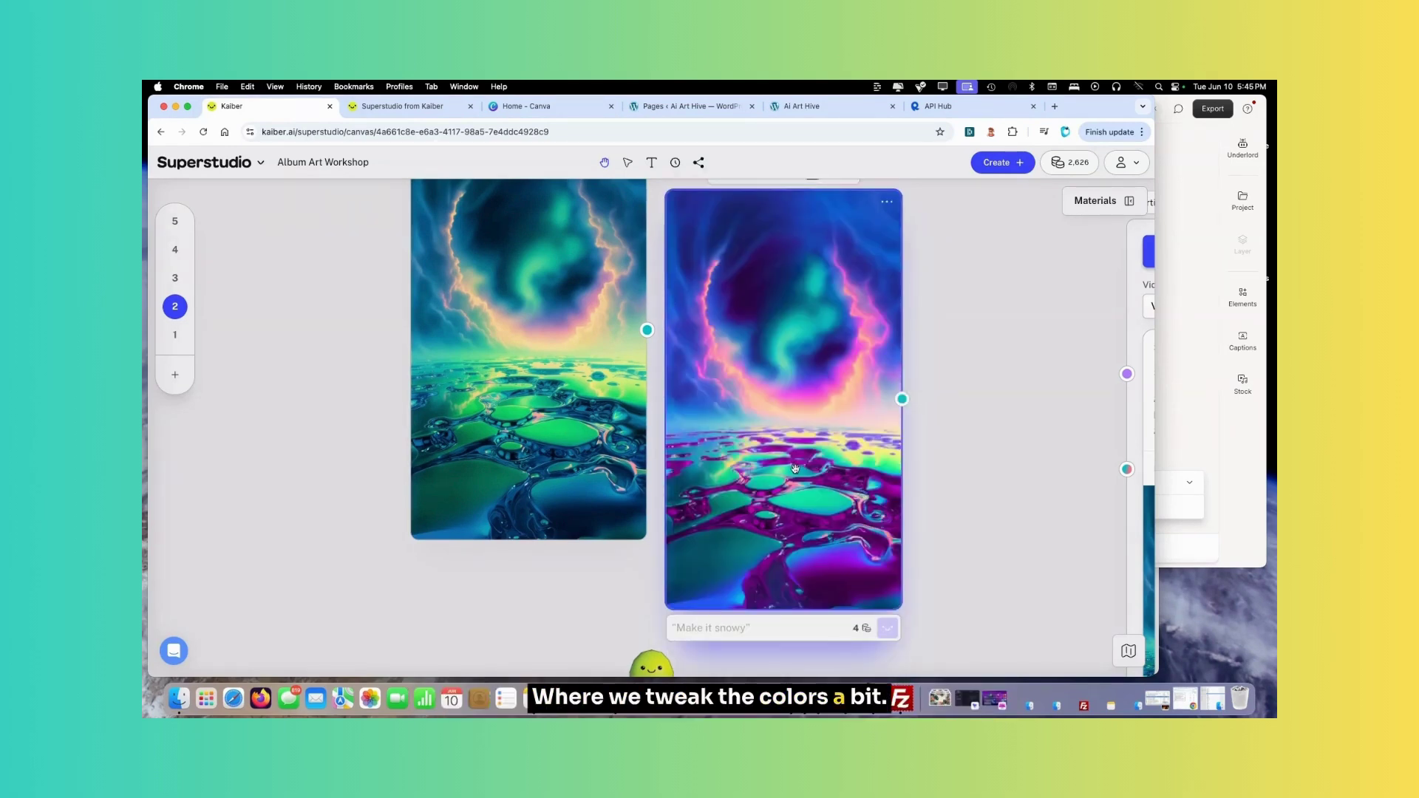
Step: Move the original aurora image down to line up with the pink variation
{"action": "scroll", "coordinate": [795, 468], "scroll_direction": "down", "scroll_amount": 3}
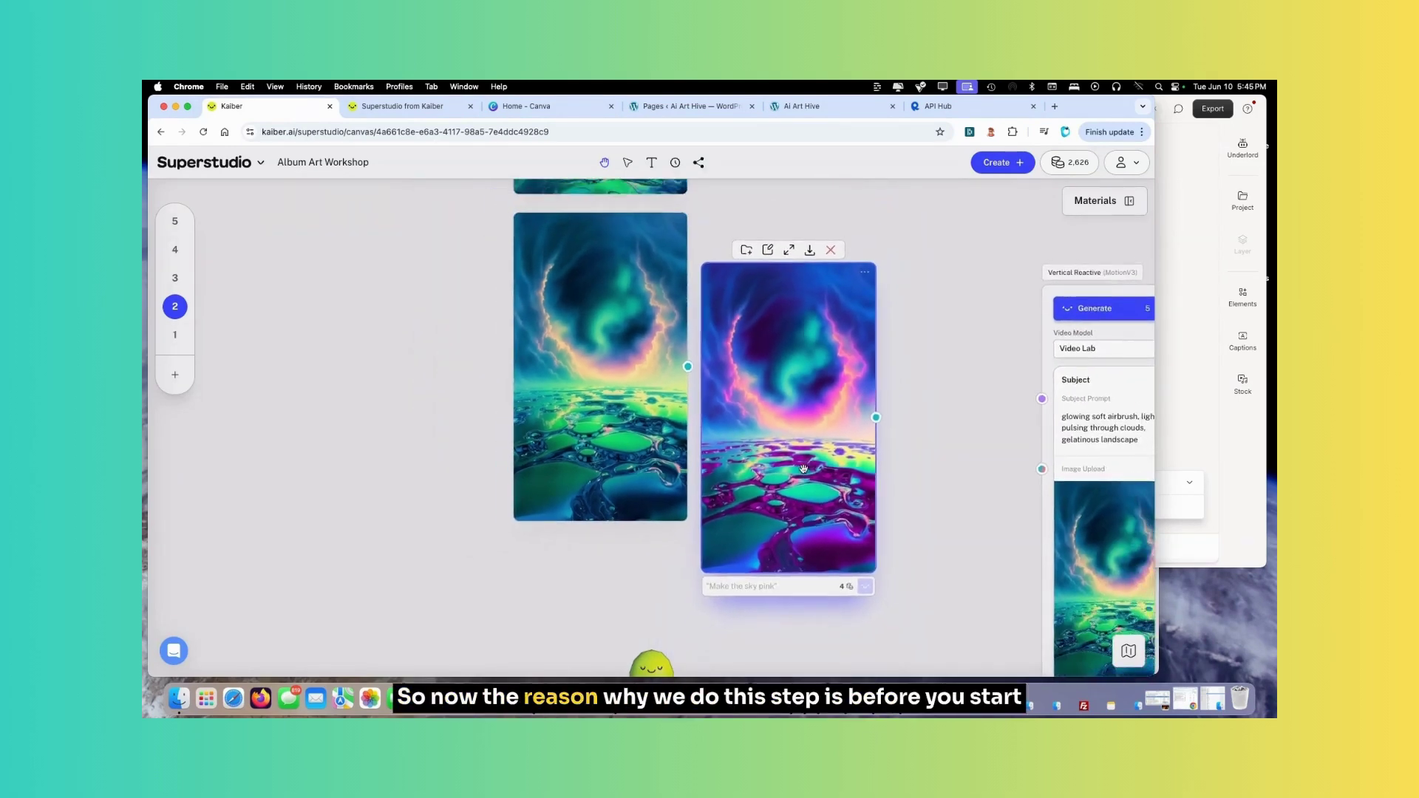
{"action": "scroll", "coordinate": [804, 468], "scroll_direction": "down", "scroll_amount": 2}
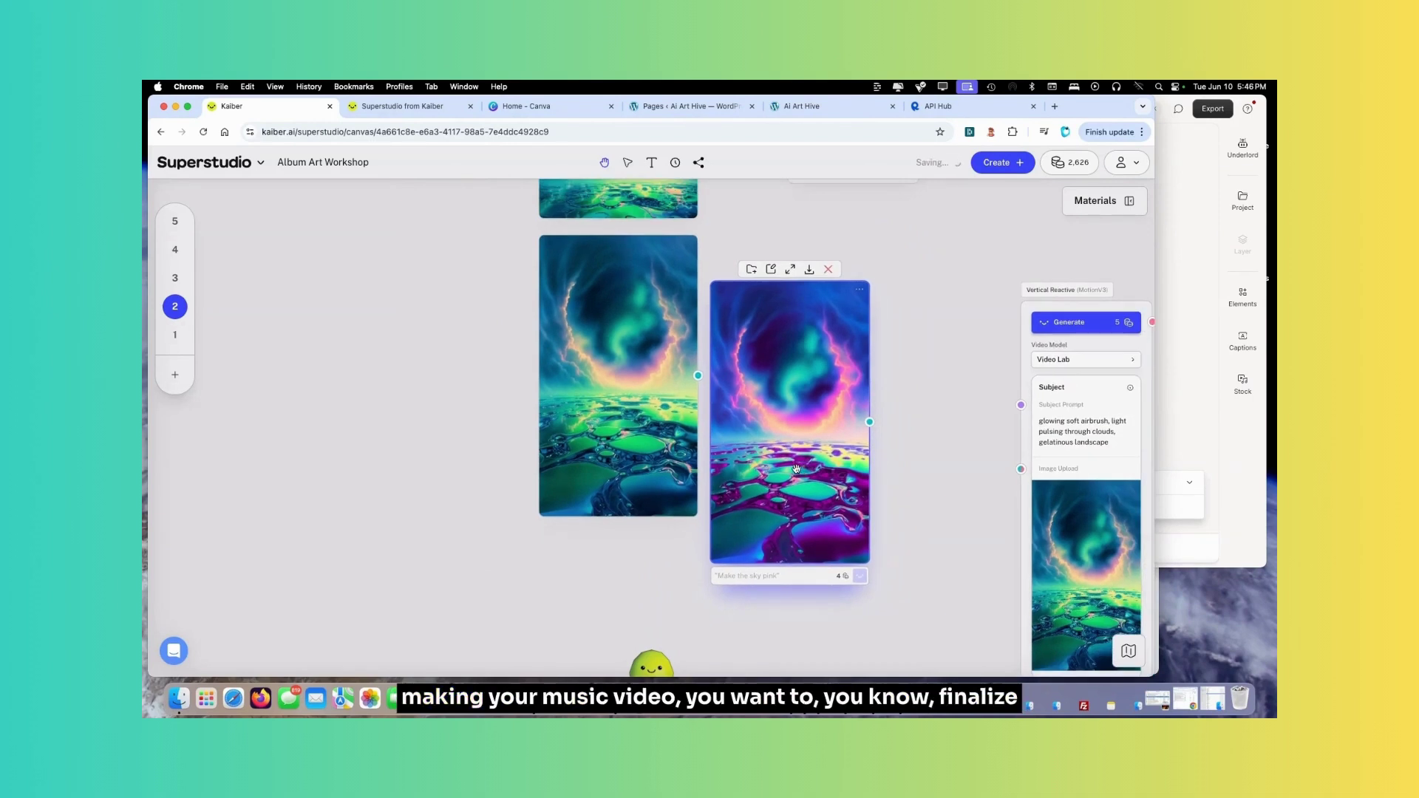
{"action": "left_click", "coordinate": [657, 406]}
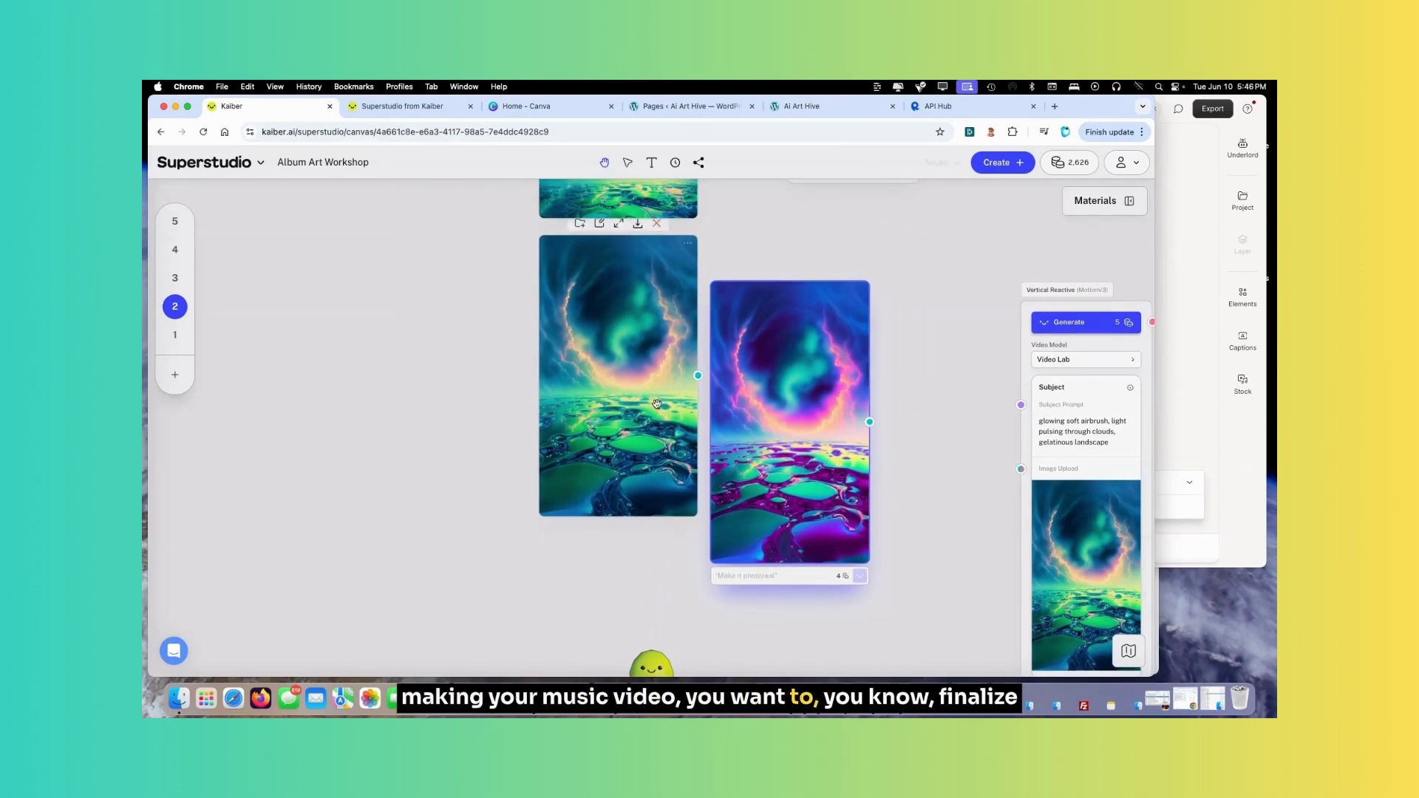
{"action": "left_click_drag", "start_coordinate": [656, 425], "coordinate": [655, 448]}
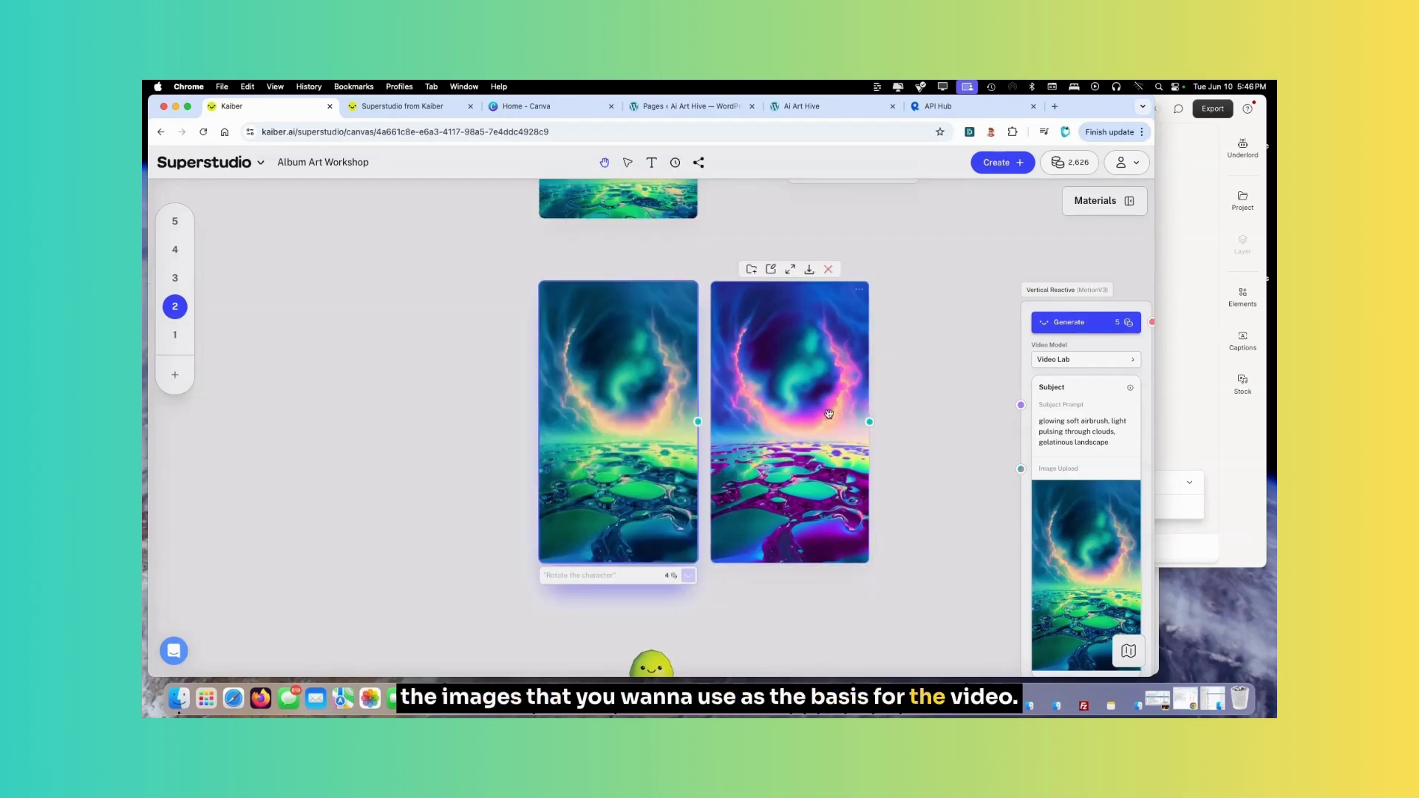
{"action": "scroll", "coordinate": [910, 394], "scroll_direction": "right", "scroll_amount": 1}
Step: Add a new Vertical Reactive video prompt to the canvas with Create a video
{"action": "mouse_move", "coordinate": [643, 667]}
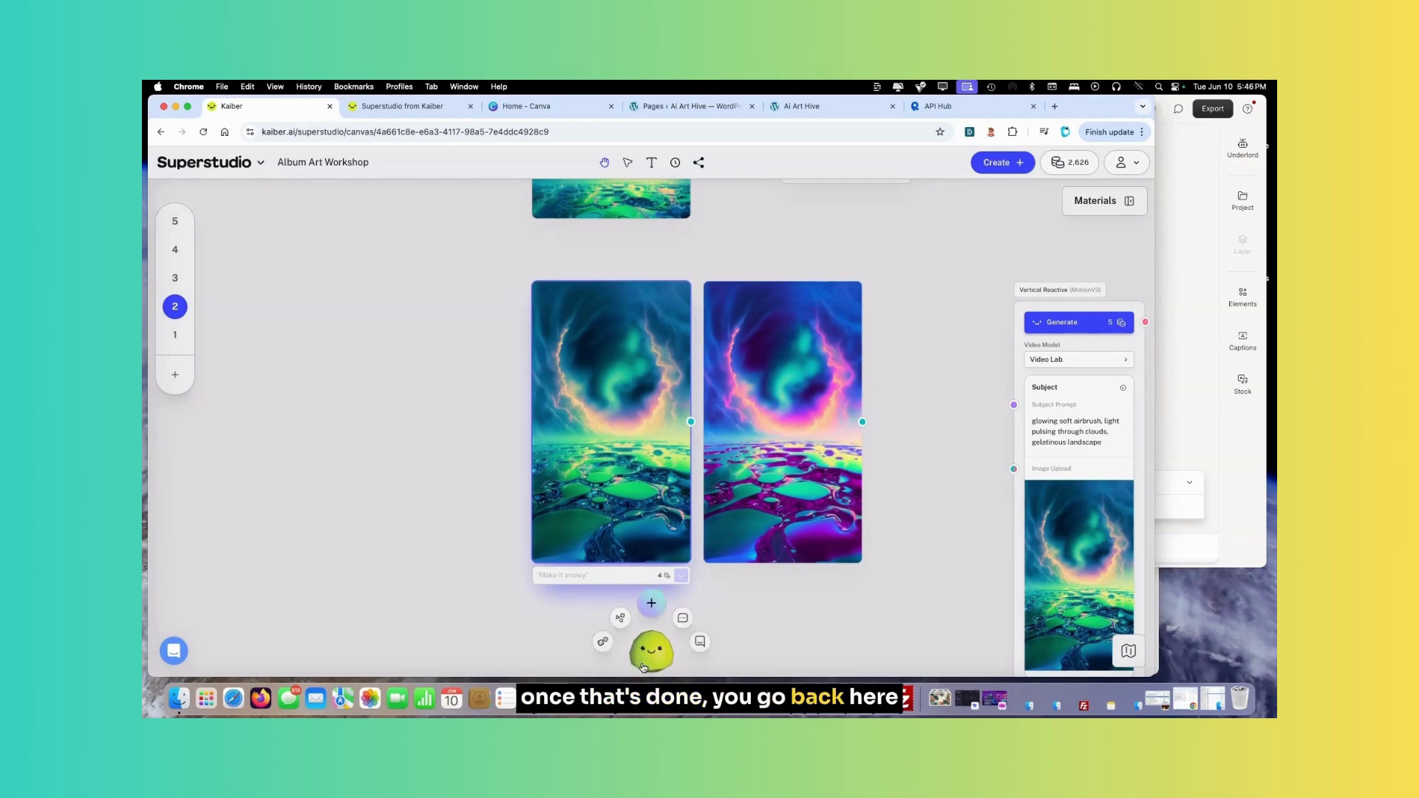
{"action": "left_click", "coordinate": [651, 603]}
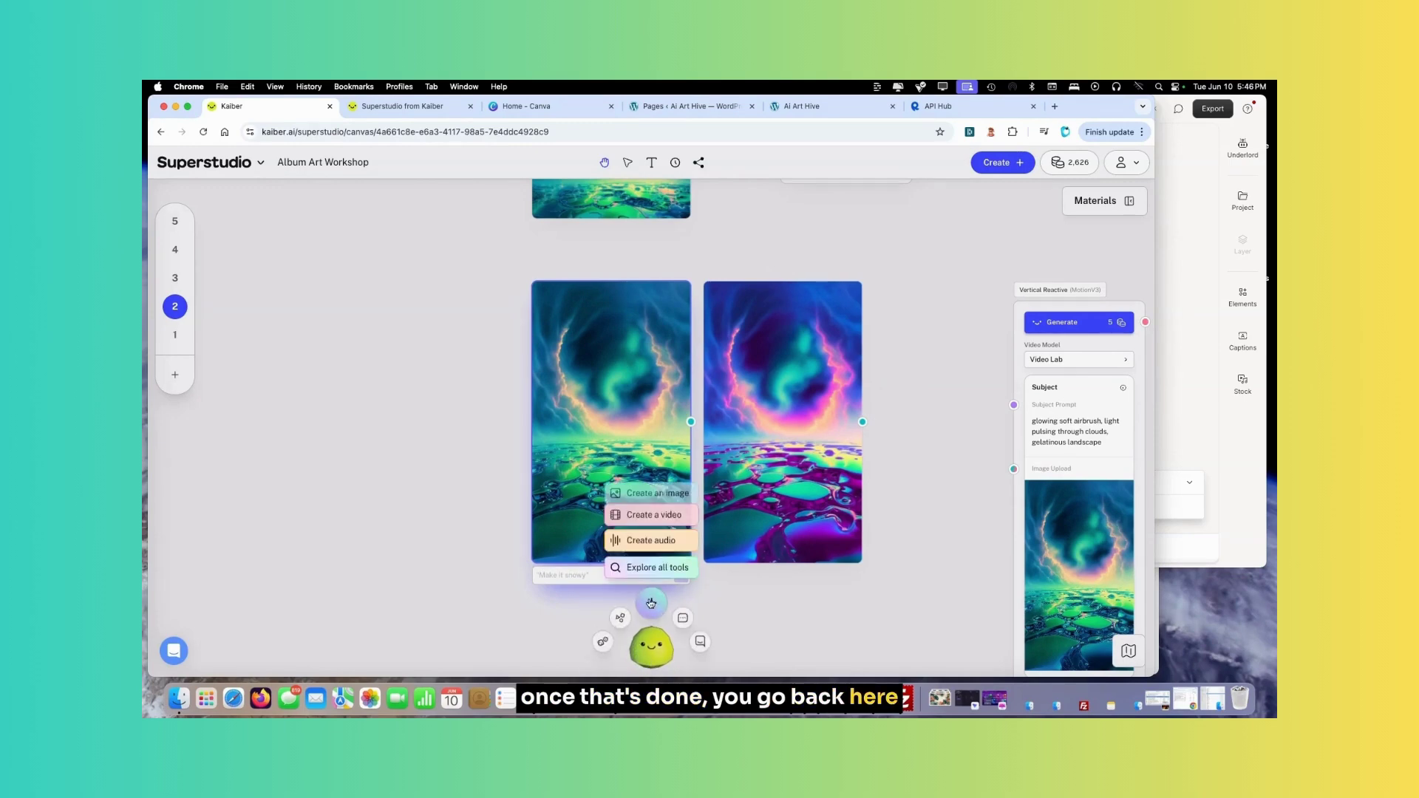
{"action": "left_click", "coordinate": [652, 512]}
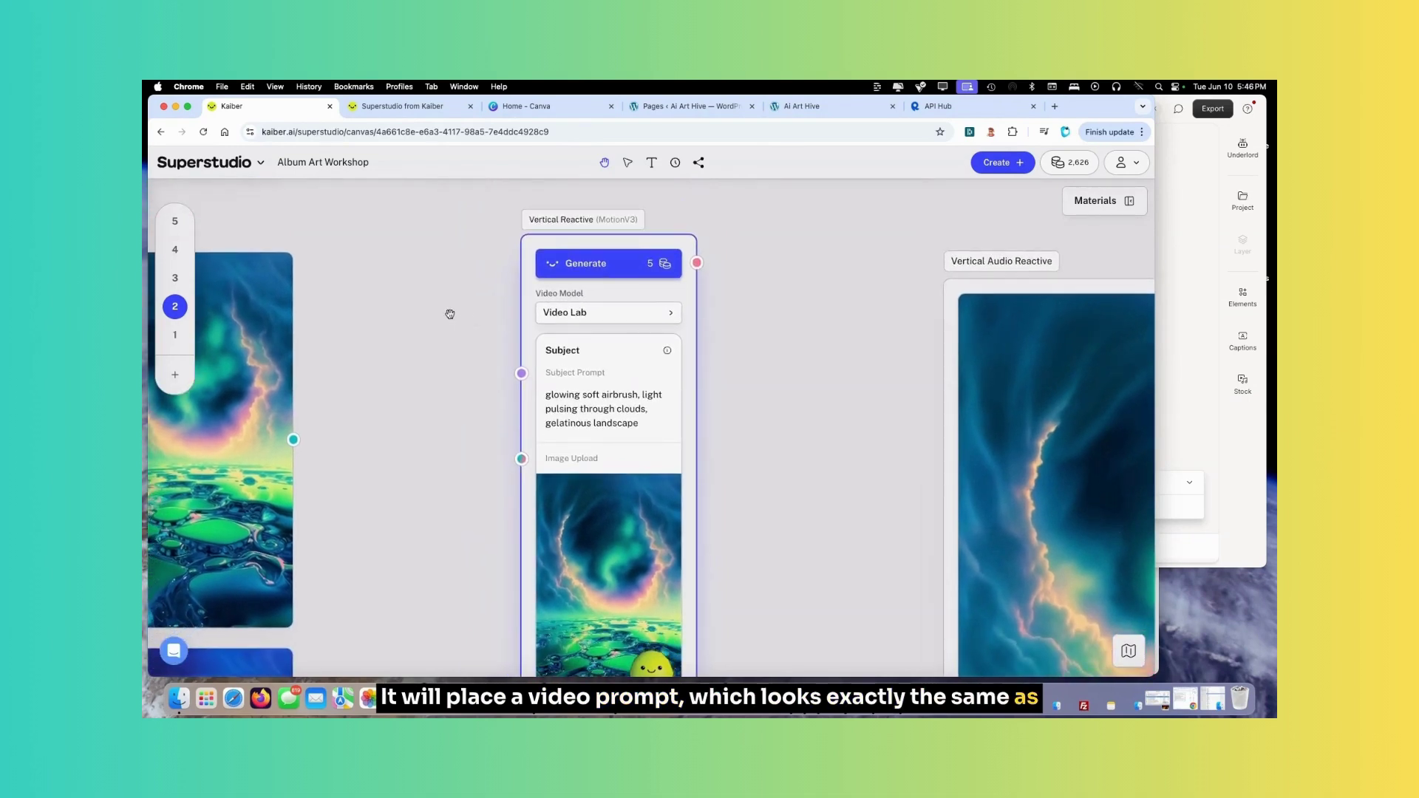
Step: Browse the video model list and set the video prompt's model to Video Lab
{"action": "left_click", "coordinate": [670, 314]}
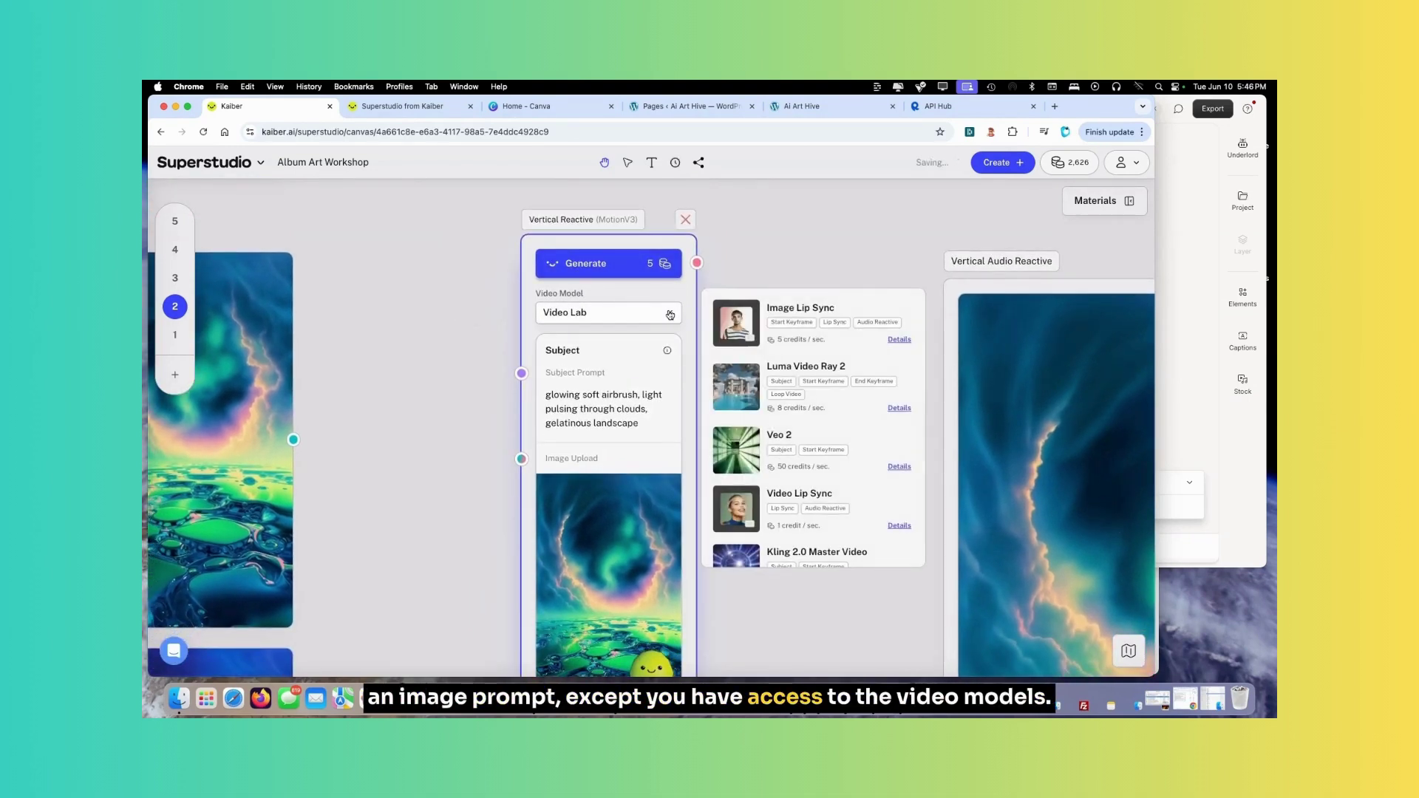
{"action": "scroll", "coordinate": [812, 487], "scroll_direction": "down", "scroll_amount": 10}
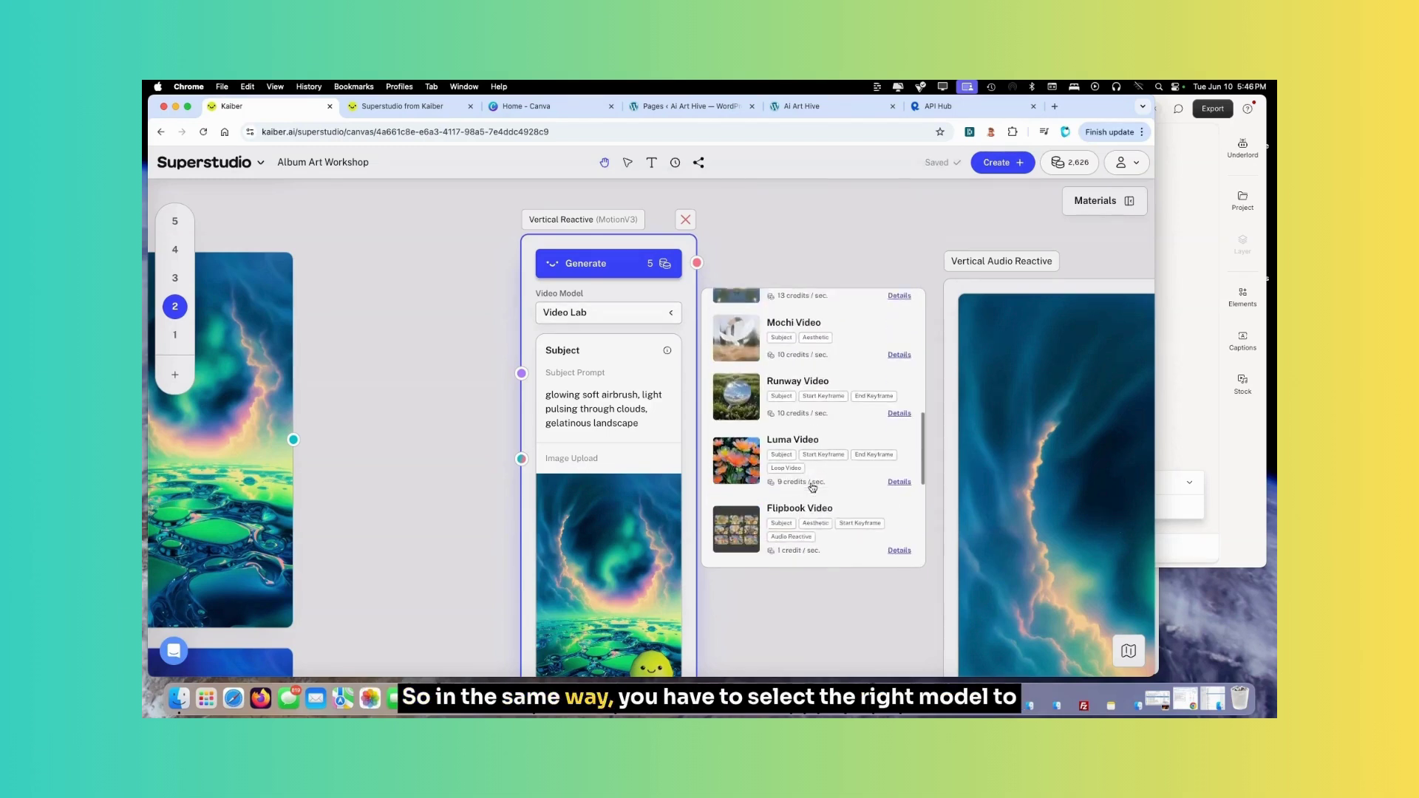
{"action": "scroll", "coordinate": [812, 488], "scroll_direction": "down", "scroll_amount": 3}
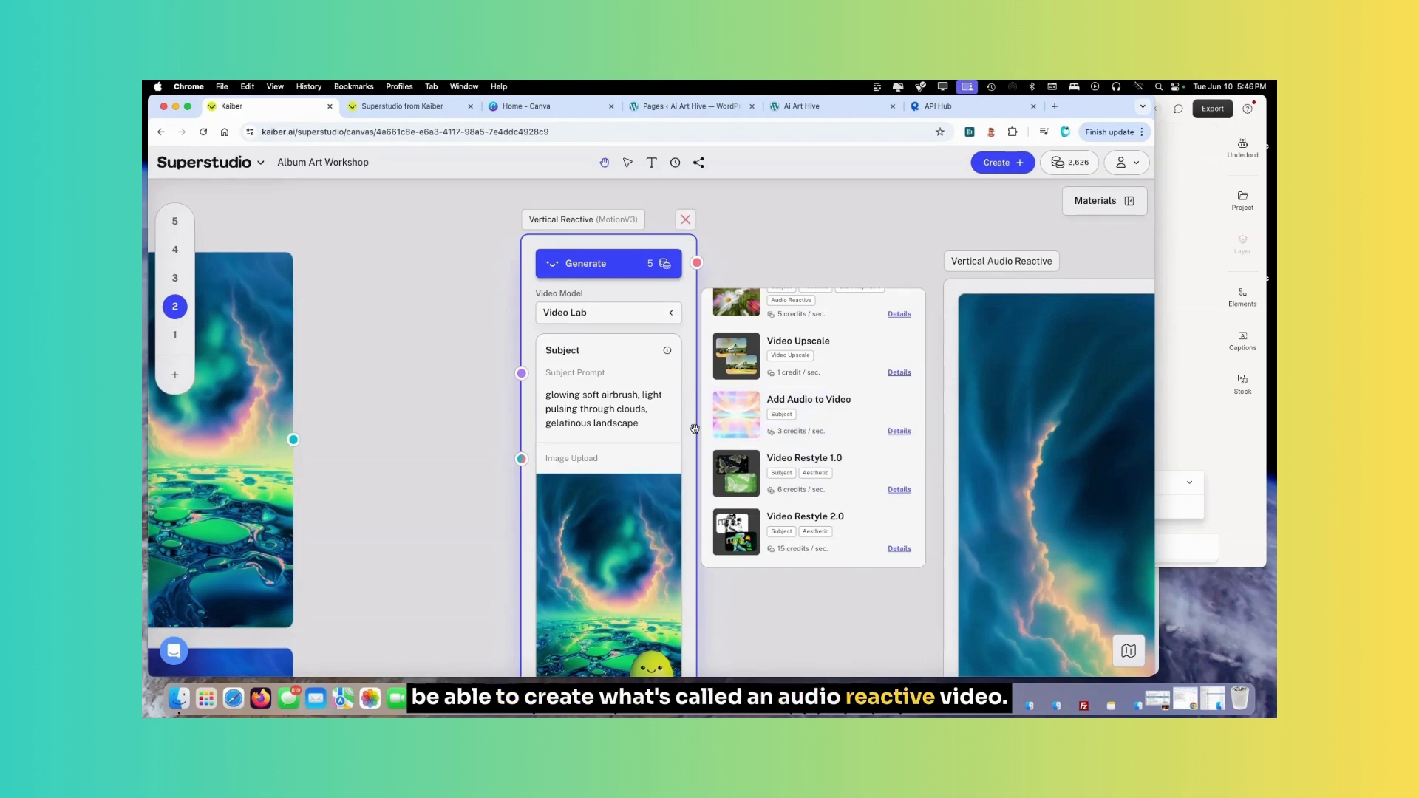
{"action": "scroll", "coordinate": [795, 337], "scroll_direction": "up", "scroll_amount": 5}
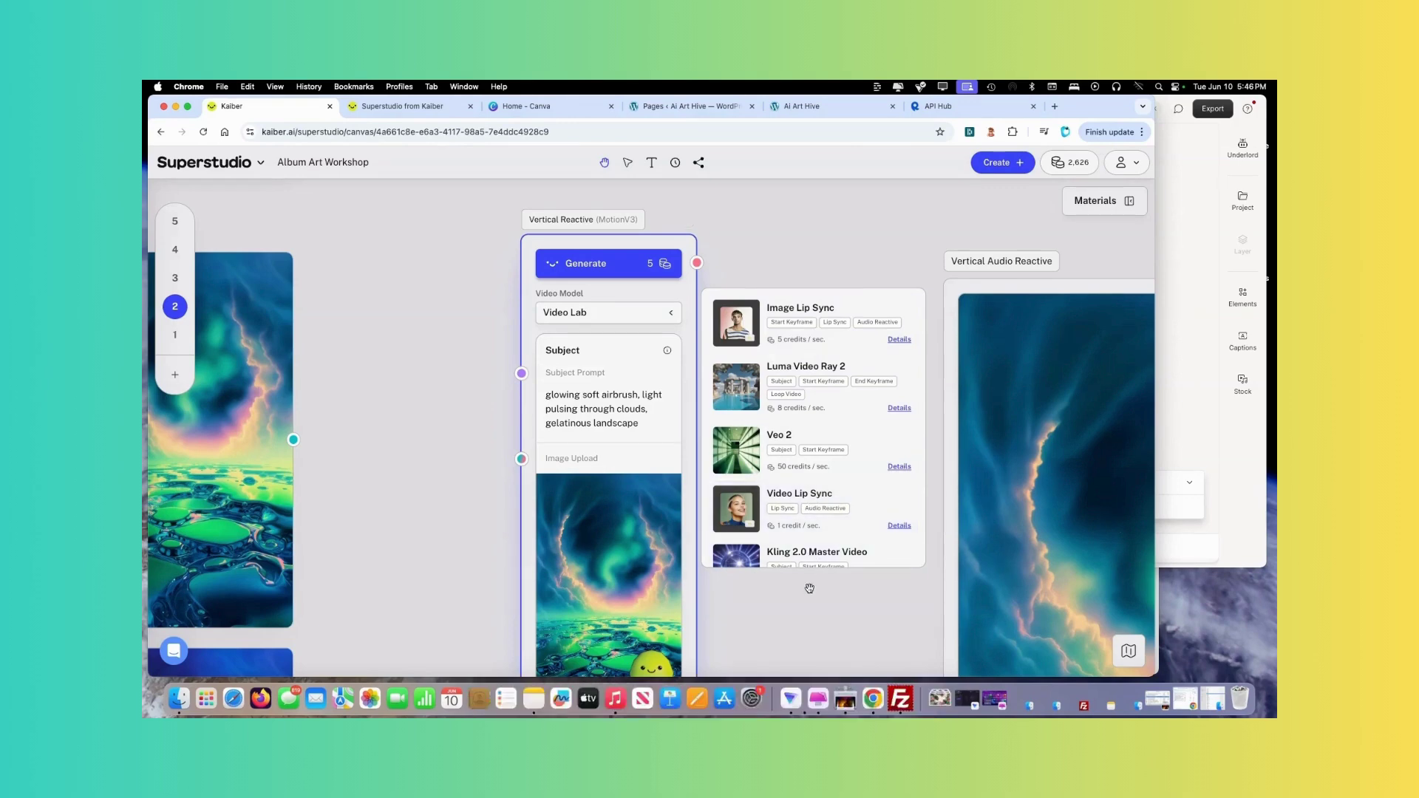
{"action": "scroll", "coordinate": [809, 589], "scroll_direction": "up", "scroll_amount": 5}
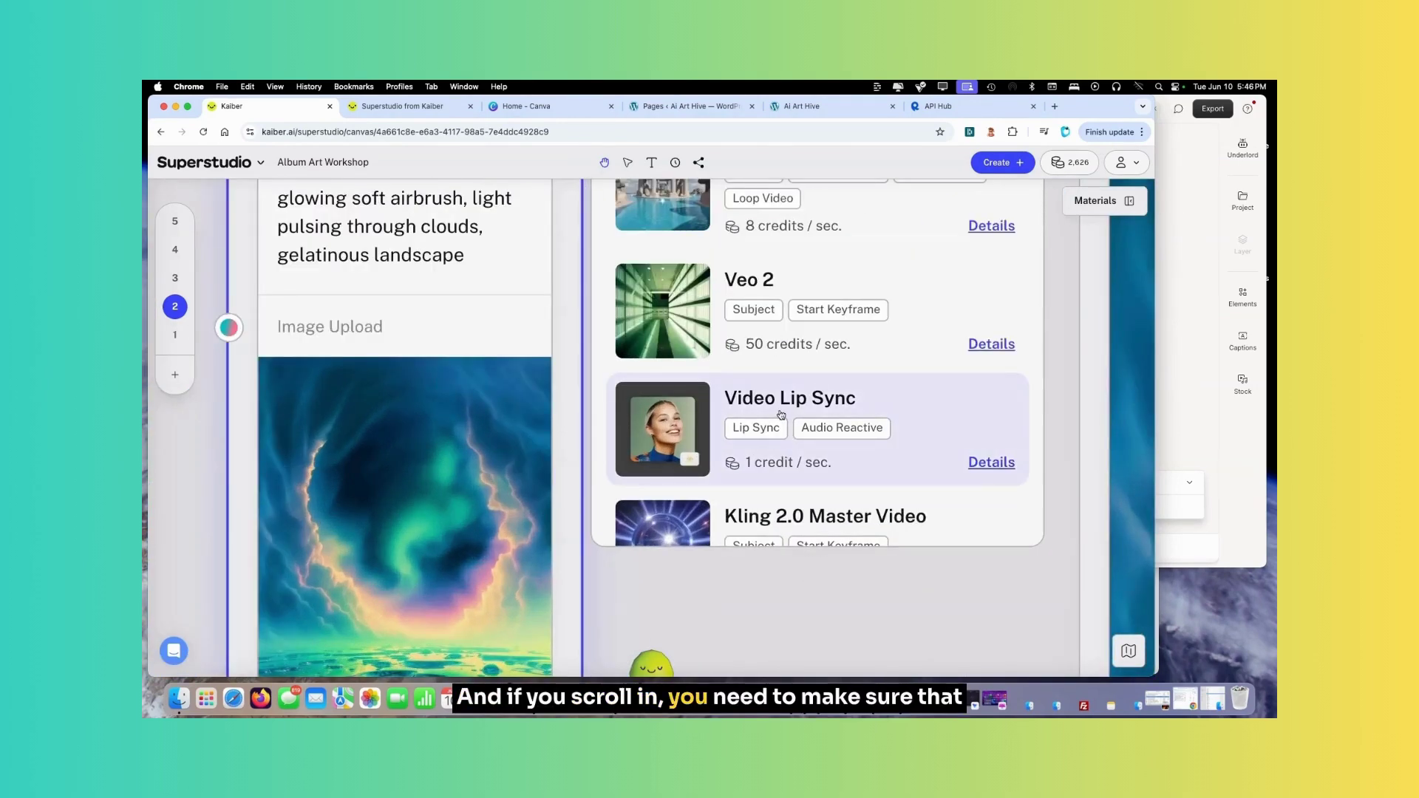
{"action": "scroll", "coordinate": [805, 344], "scroll_direction": "down", "scroll_amount": 1}
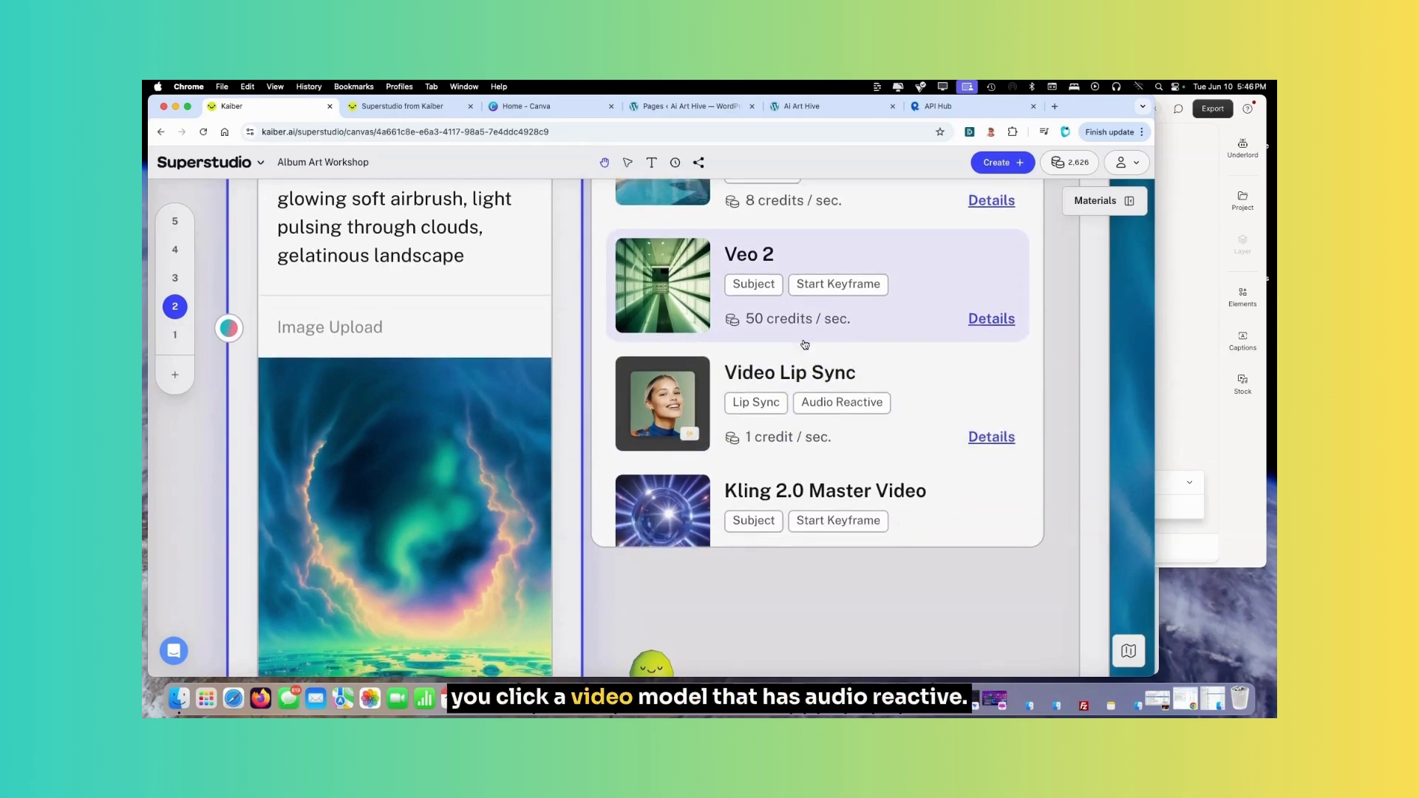
{"action": "scroll", "coordinate": [805, 344], "scroll_direction": "down", "scroll_amount": 3}
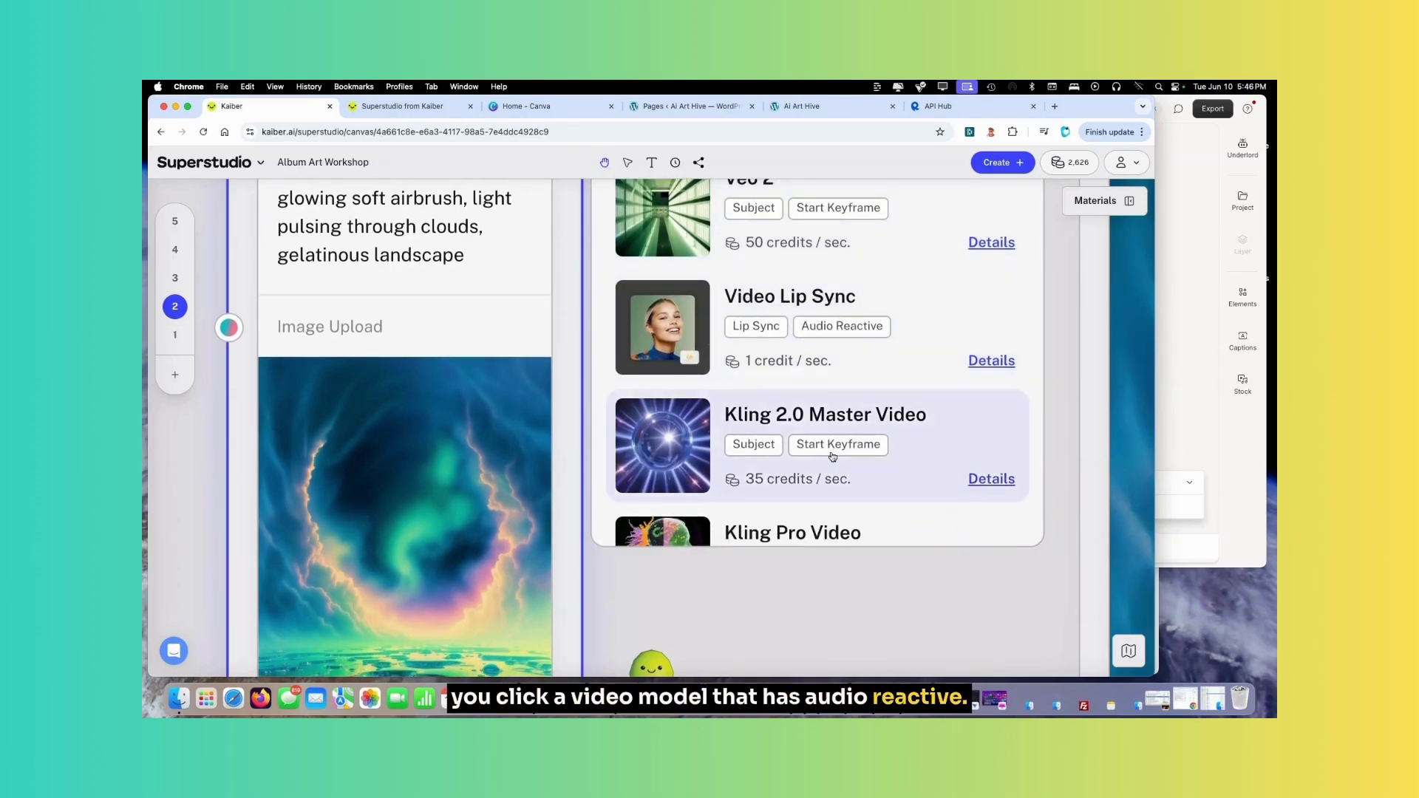
{"action": "scroll", "coordinate": [832, 456], "scroll_direction": "down", "scroll_amount": 8}
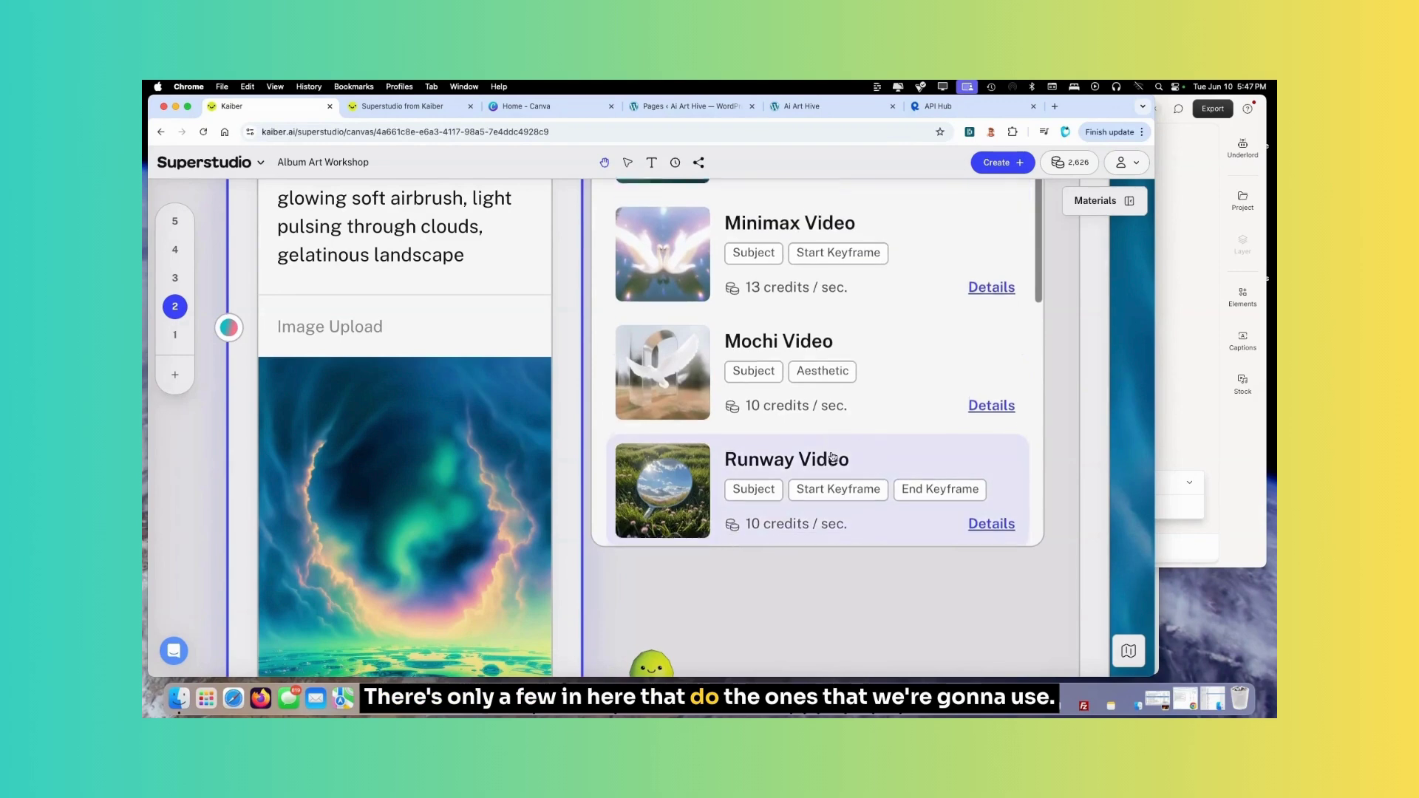
{"action": "scroll", "coordinate": [832, 458], "scroll_direction": "down", "scroll_amount": 3}
{"action": "scroll", "coordinate": [832, 459], "scroll_direction": "up", "scroll_amount": 3}
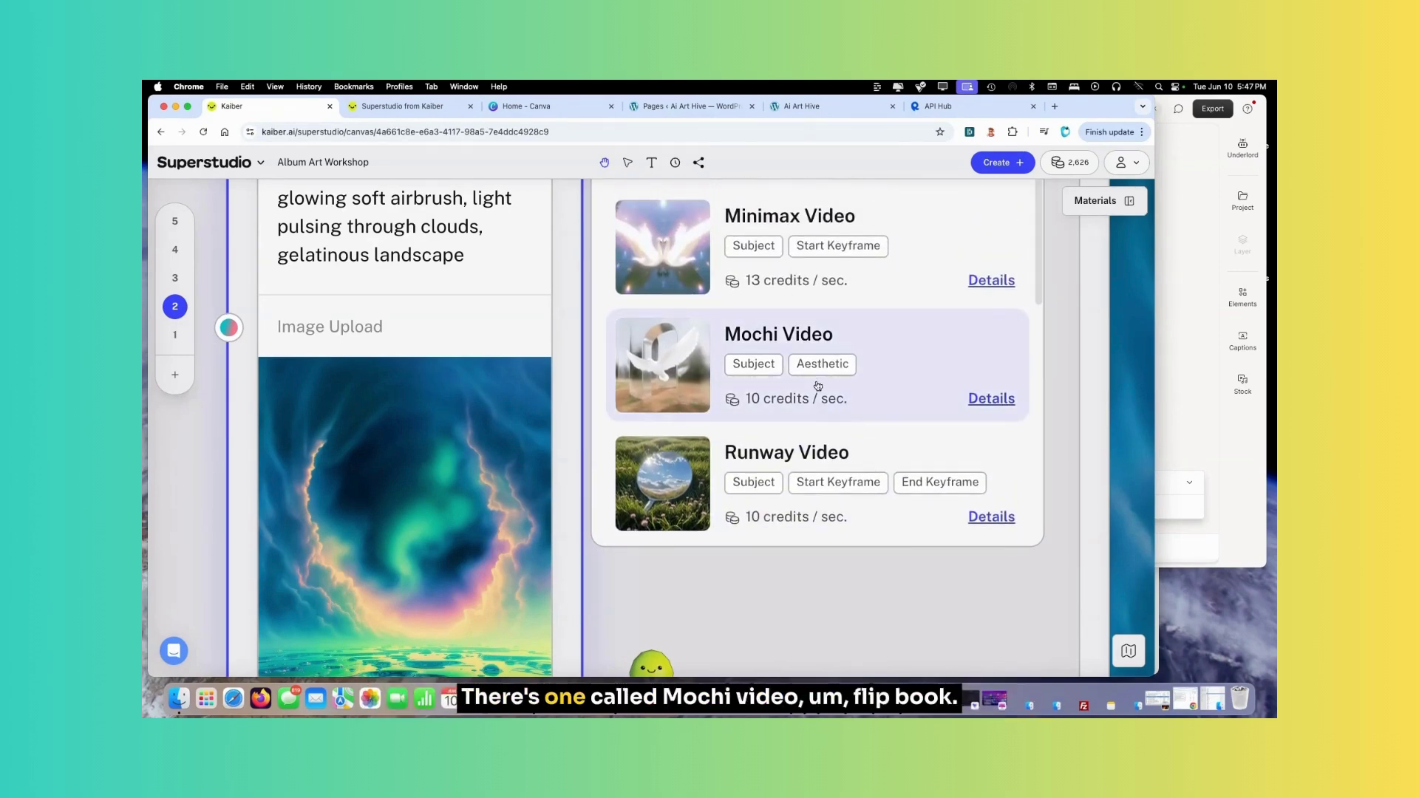
{"action": "scroll", "coordinate": [829, 394], "scroll_direction": "down", "scroll_amount": 6}
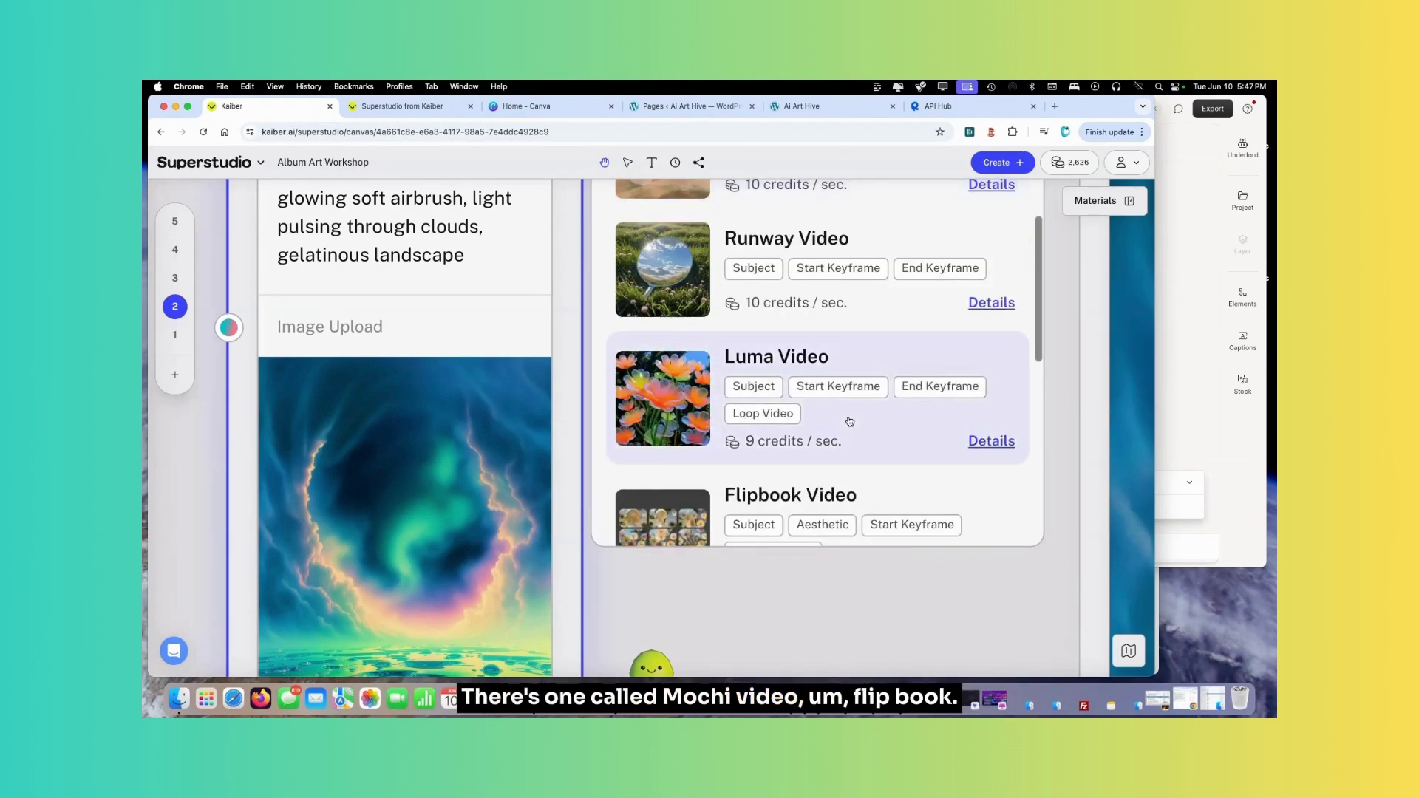
{"action": "scroll", "coordinate": [849, 421], "scroll_direction": "down", "scroll_amount": 1}
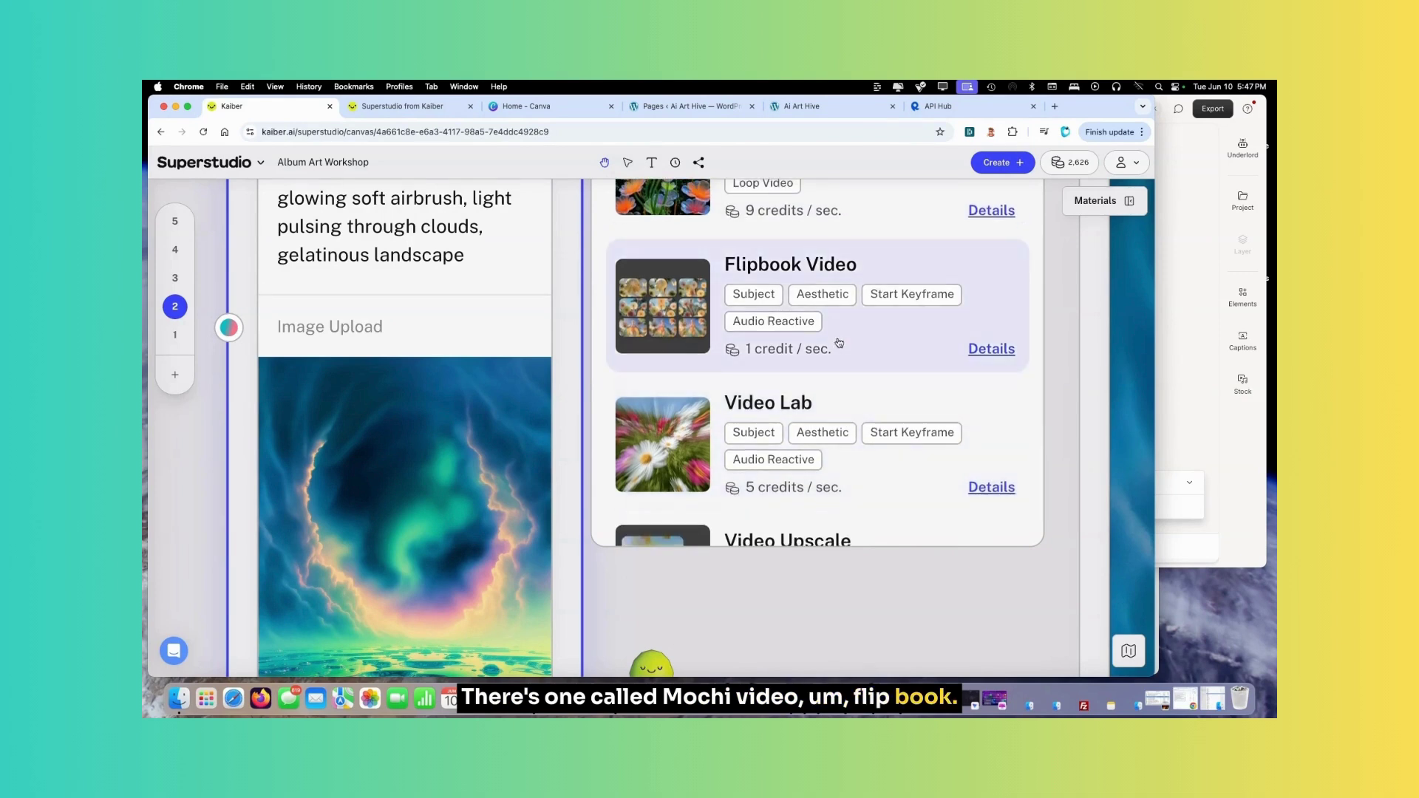
{"action": "scroll", "coordinate": [790, 462], "scroll_direction": "down", "scroll_amount": 2}
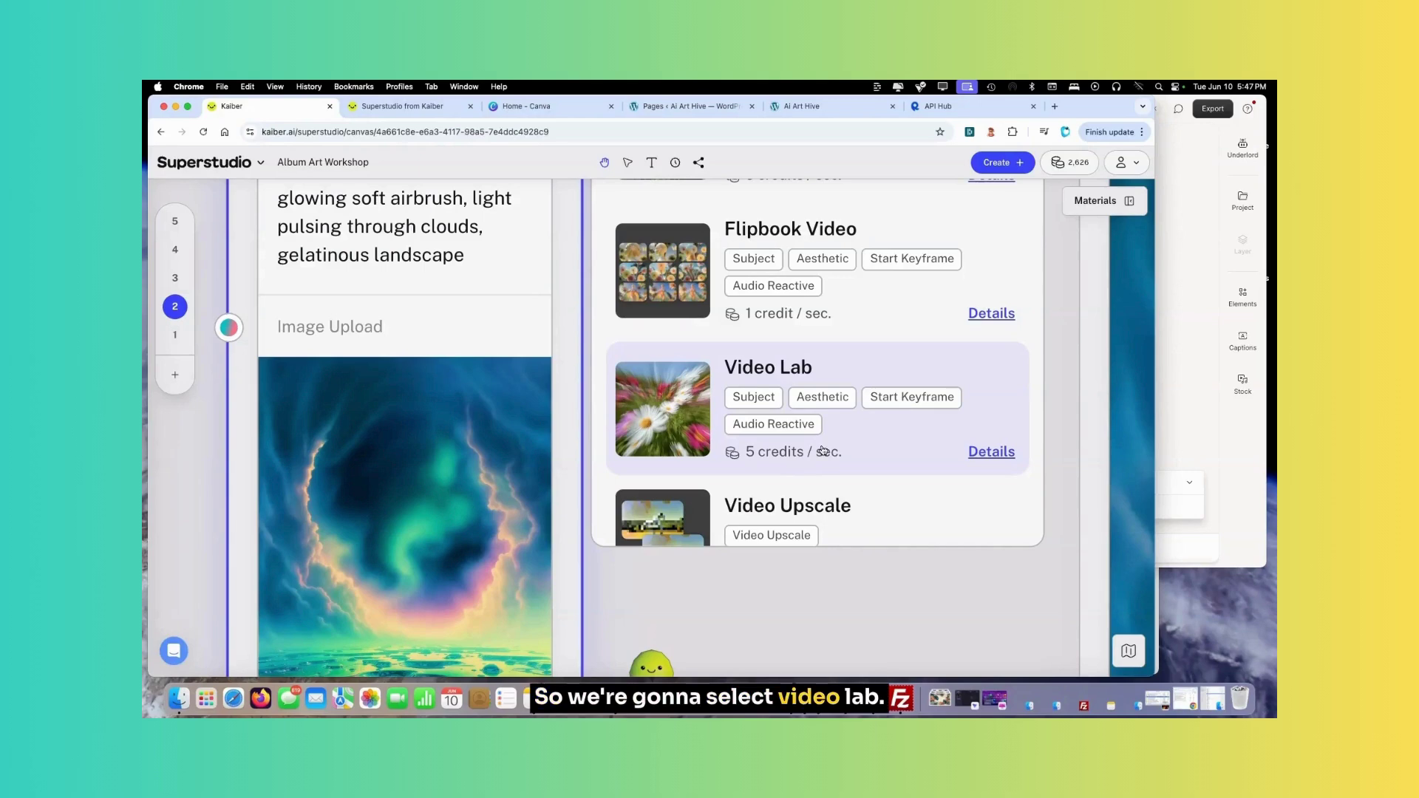
{"action": "left_click", "coordinate": [822, 451]}
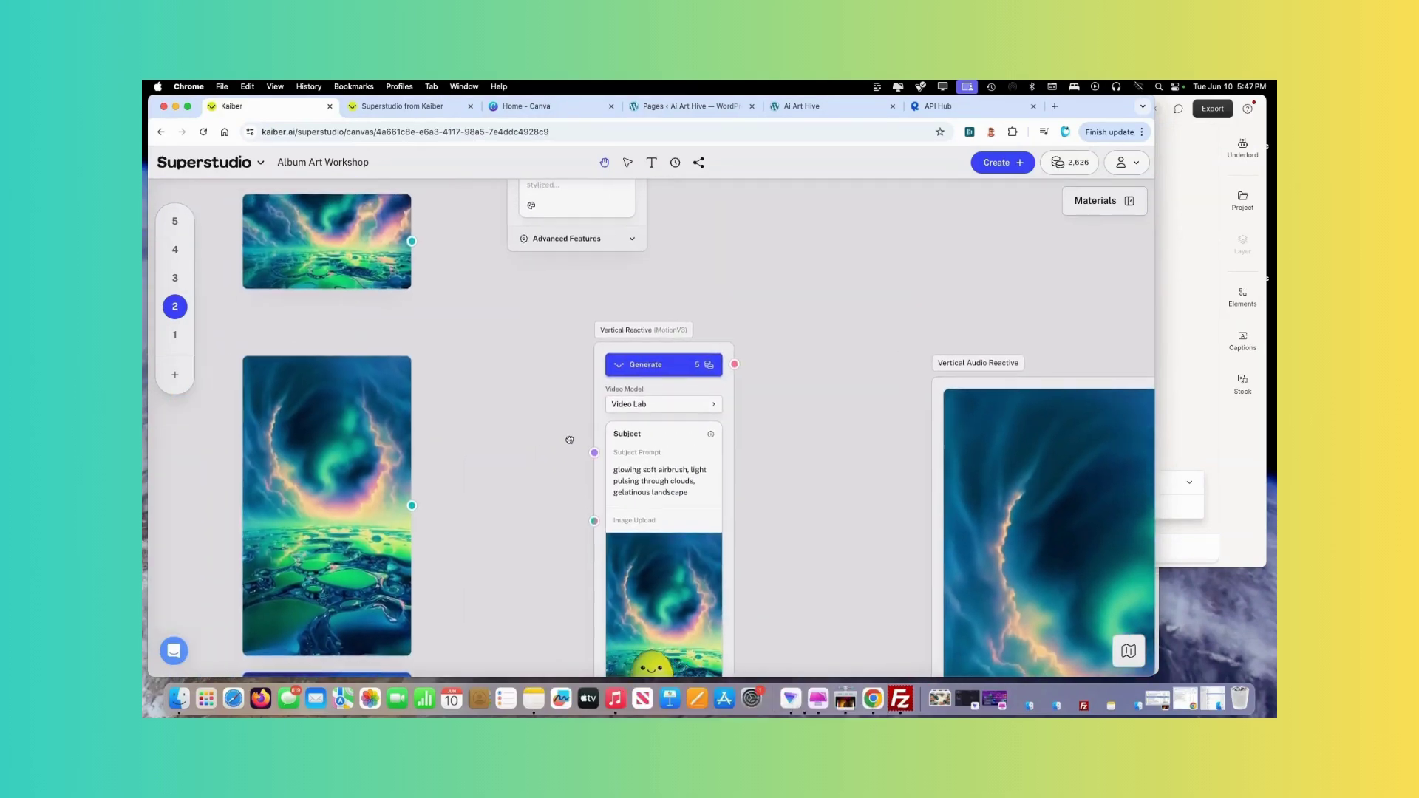
{"action": "scroll", "coordinate": [645, 450], "scroll_direction": "up", "scroll_amount": 5}
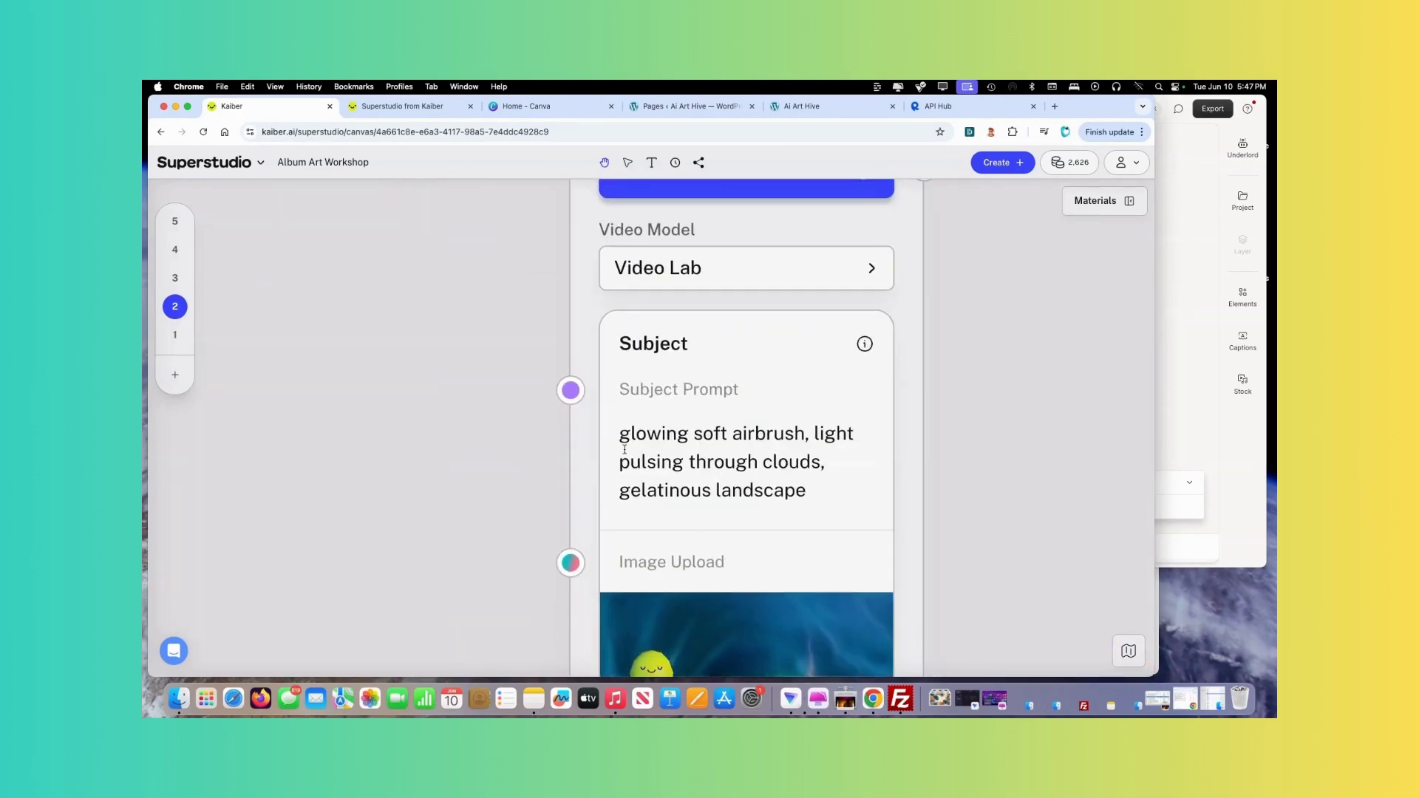
Step: Drop the aurora image into the Vertical Reactive node's Image Upload and view its Audio section
{"action": "scroll", "coordinate": [589, 393], "scroll_direction": "down", "scroll_amount": 5}
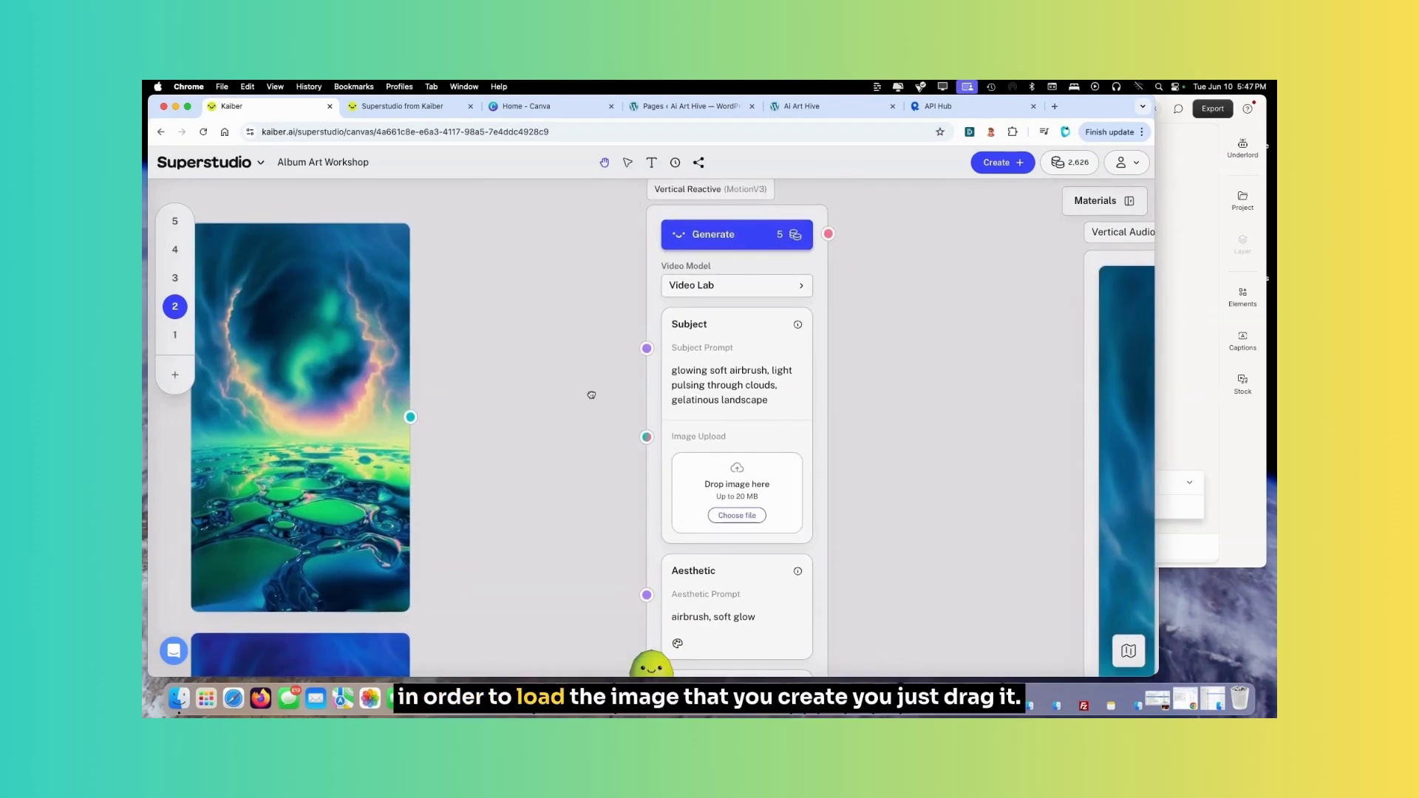
{"action": "left_click_drag", "start_coordinate": [408, 354], "coordinate": [767, 465]}
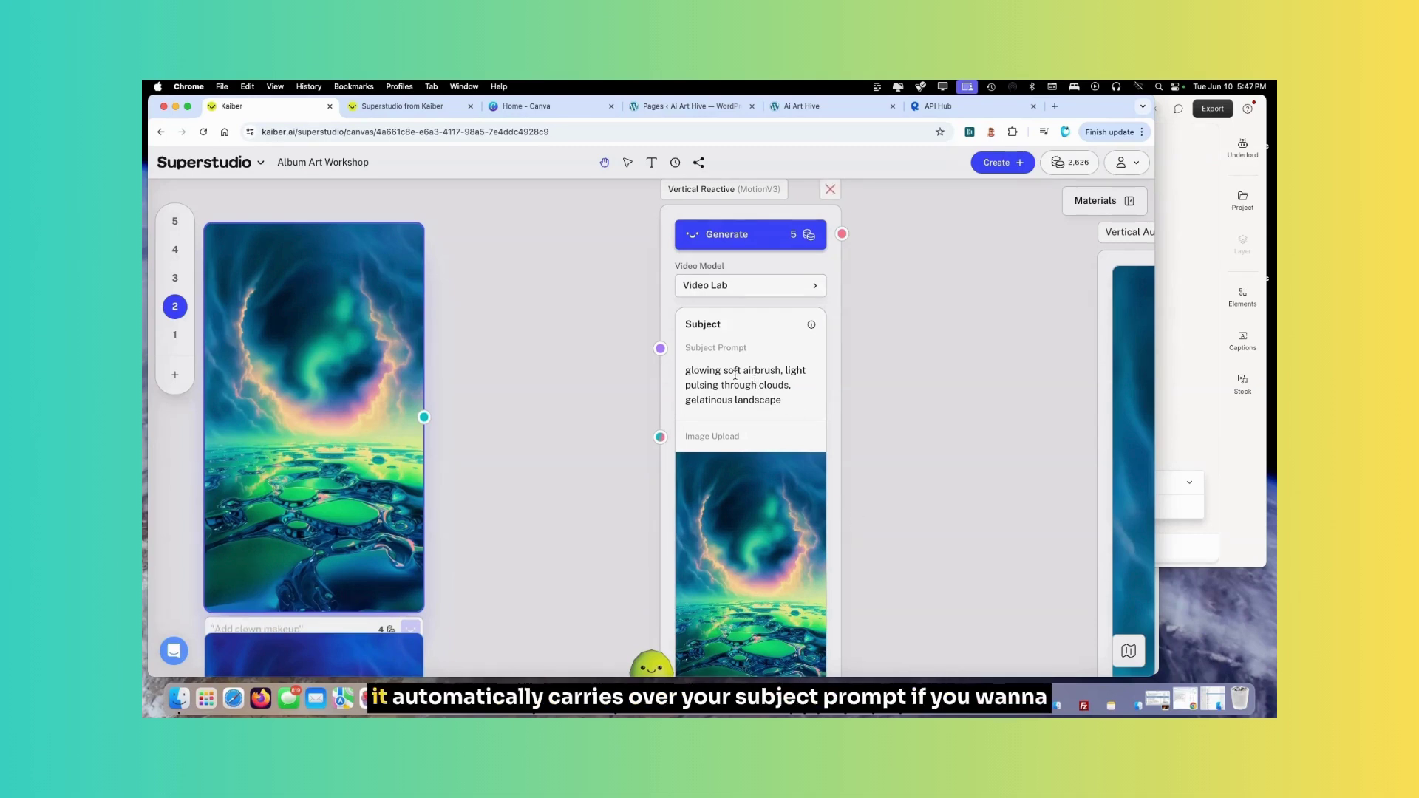
{"action": "left_click", "coordinate": [691, 376]}
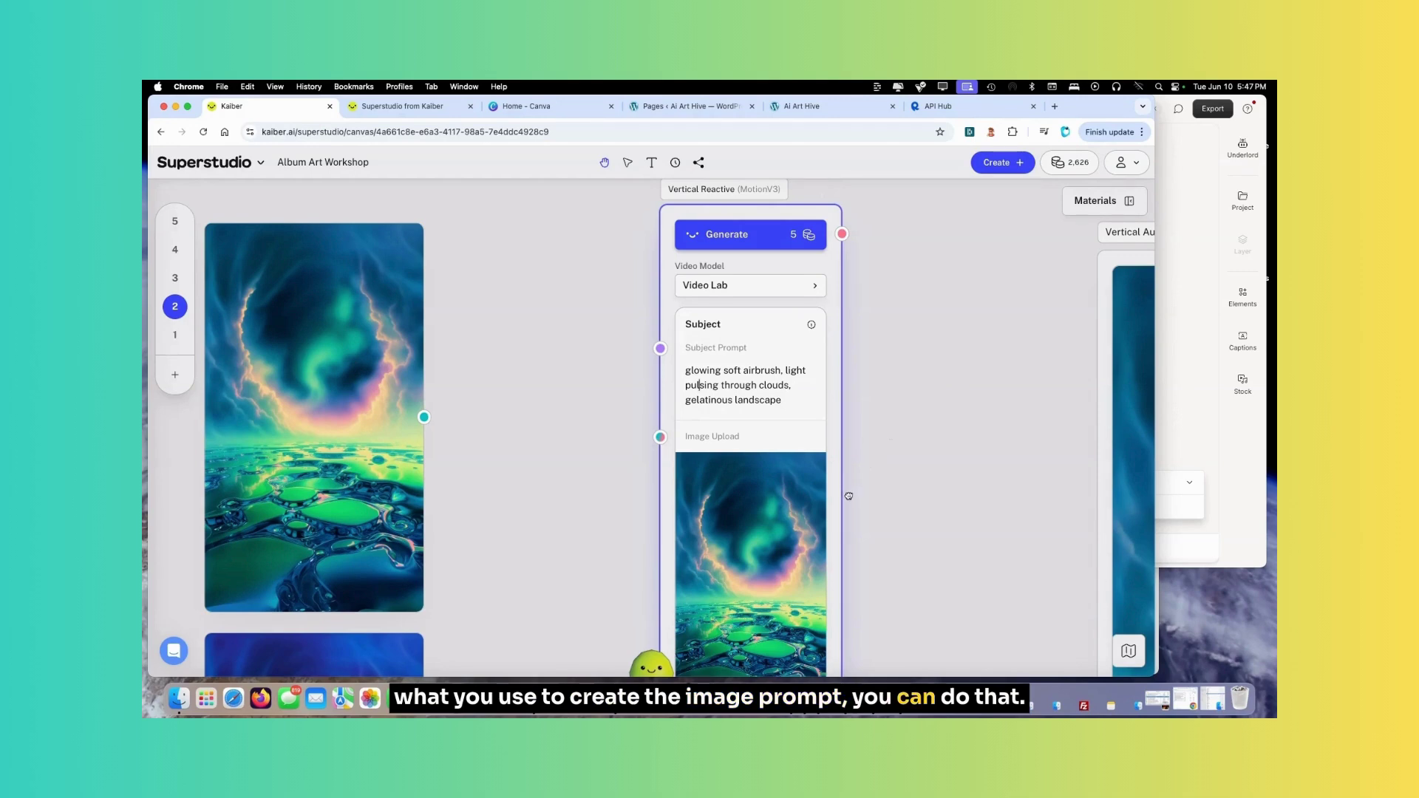
{"action": "scroll", "coordinate": [848, 496], "scroll_direction": "down", "scroll_amount": 5}
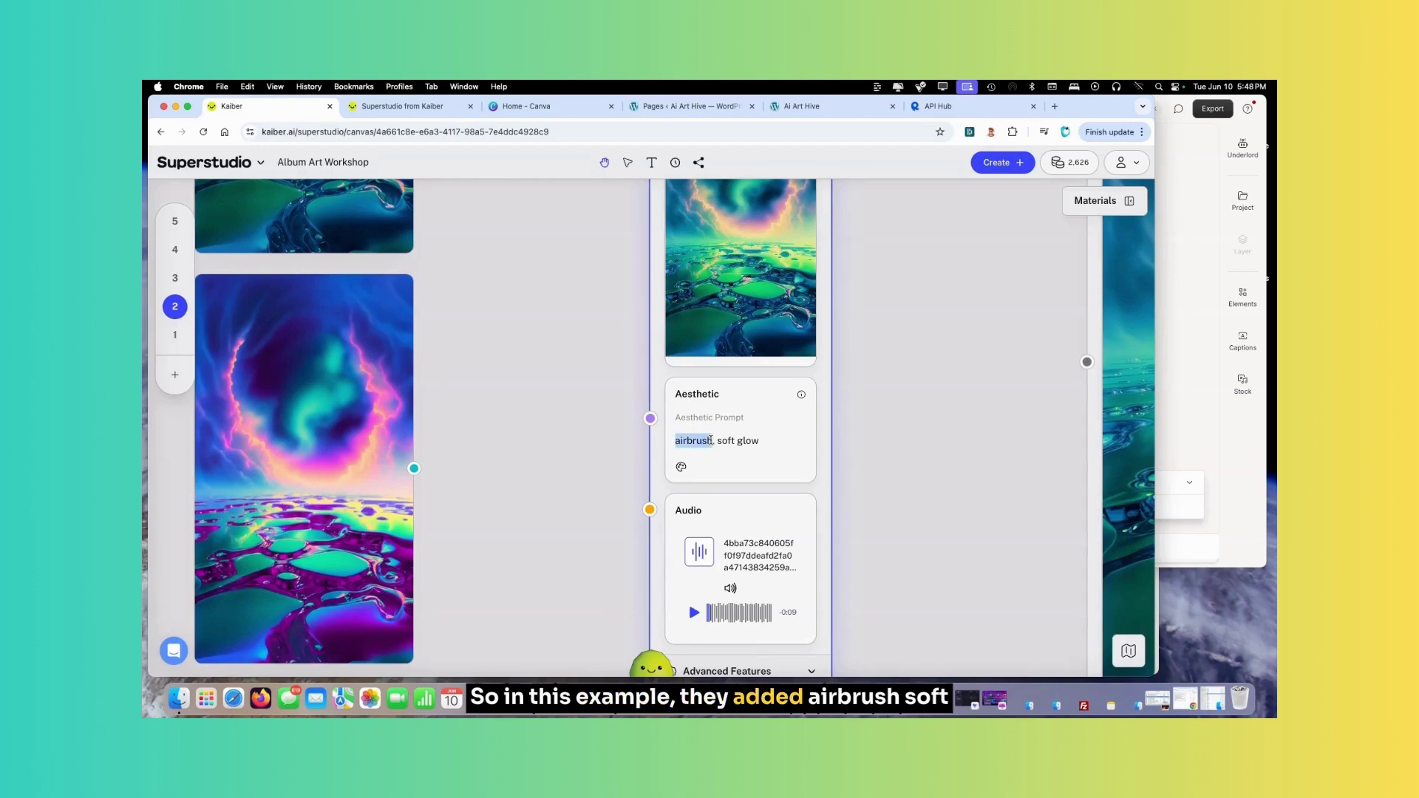
{"action": "scroll", "coordinate": [855, 409], "scroll_direction": "down", "scroll_amount": 2}
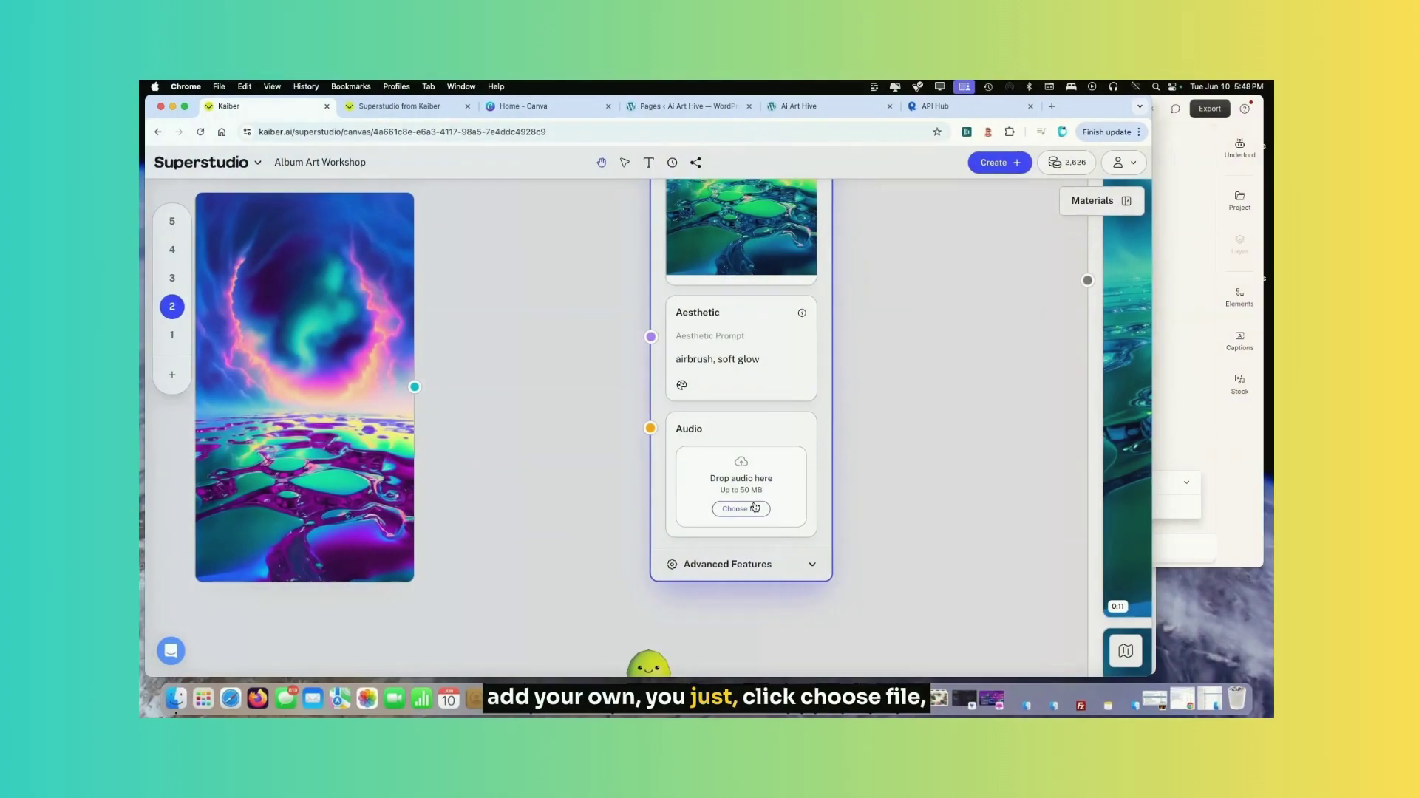
{"action": "left_click", "coordinate": [754, 508]}
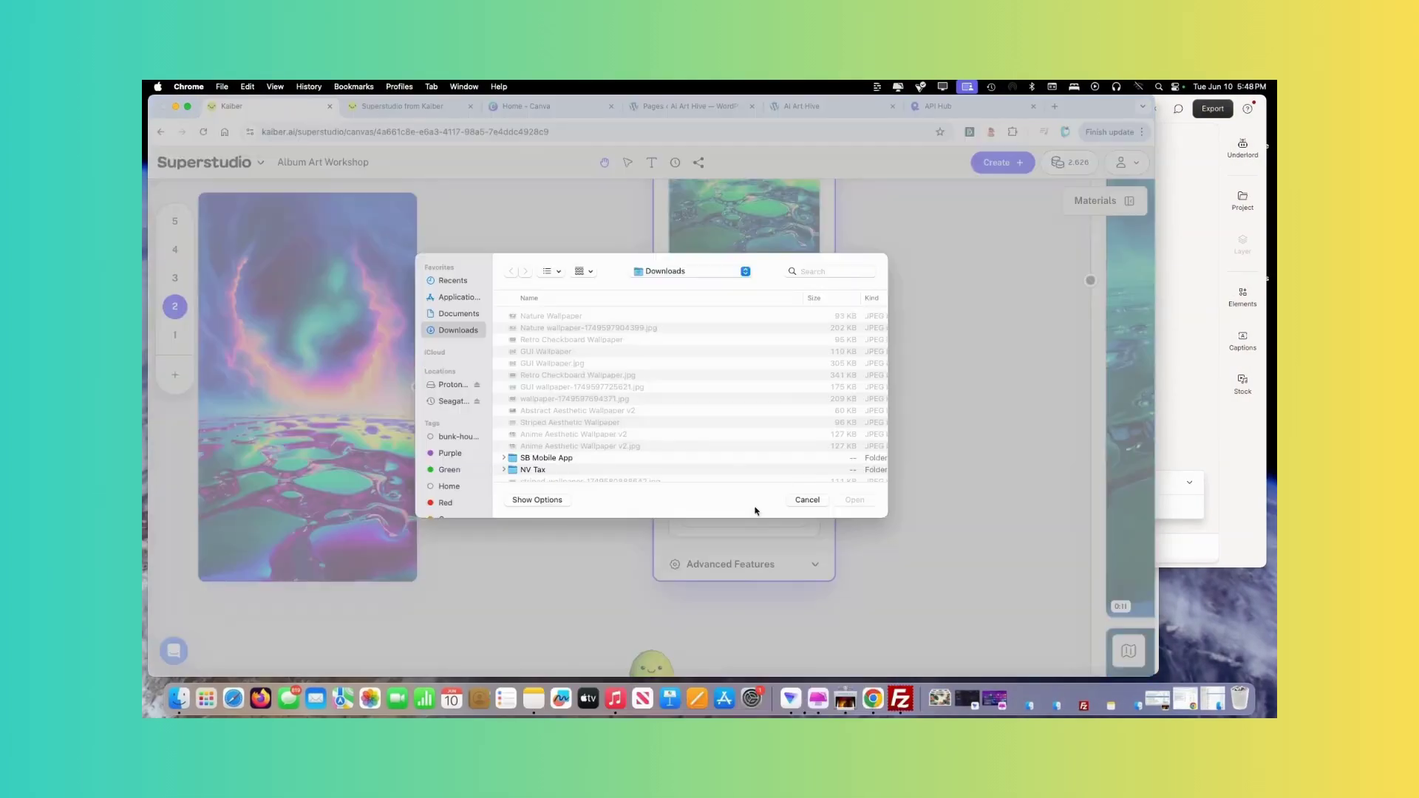
{"action": "scroll", "coordinate": [690, 437], "scroll_direction": "down", "scroll_amount": 5}
{"action": "scroll", "coordinate": [688, 439], "scroll_direction": "down", "scroll_amount": 1}
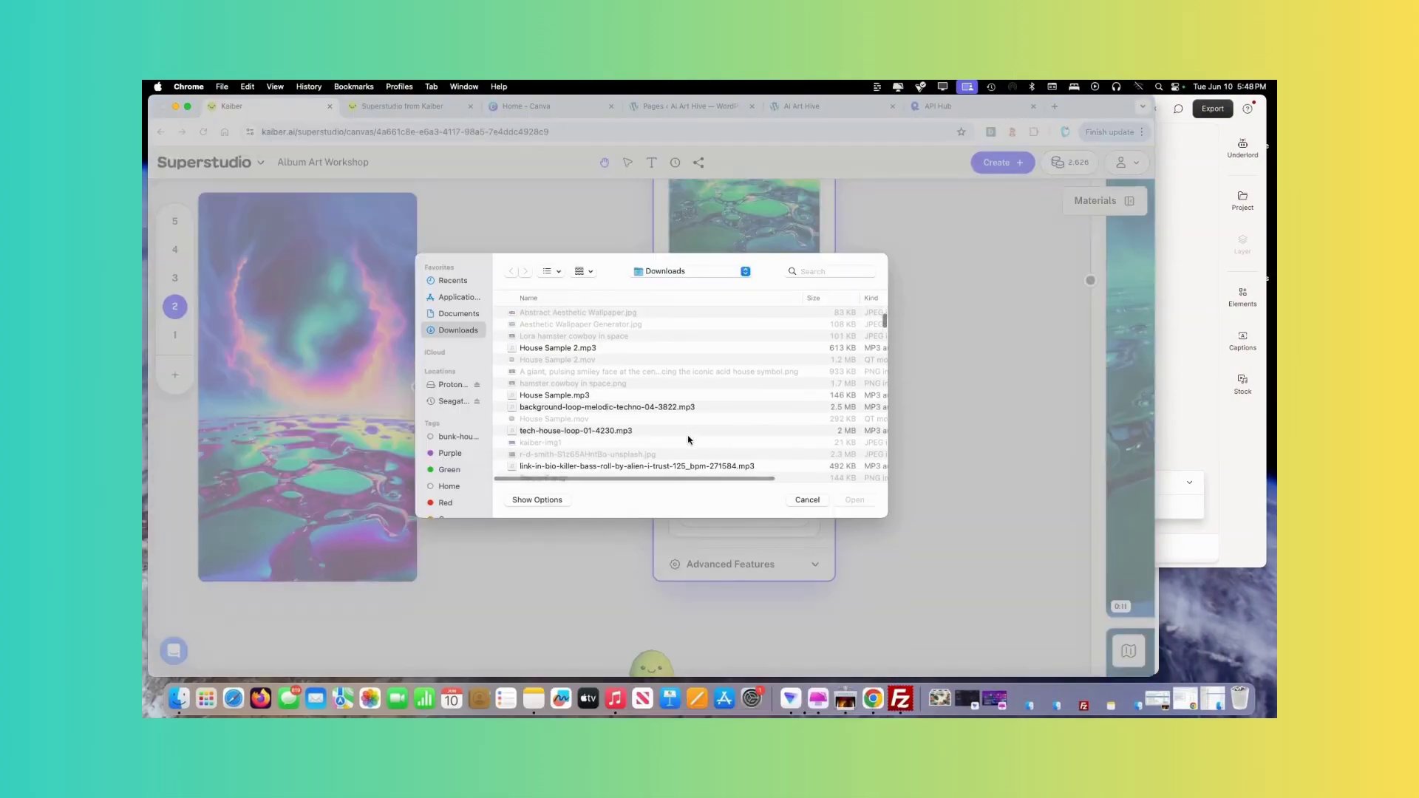
{"action": "left_click", "coordinate": [566, 394]}
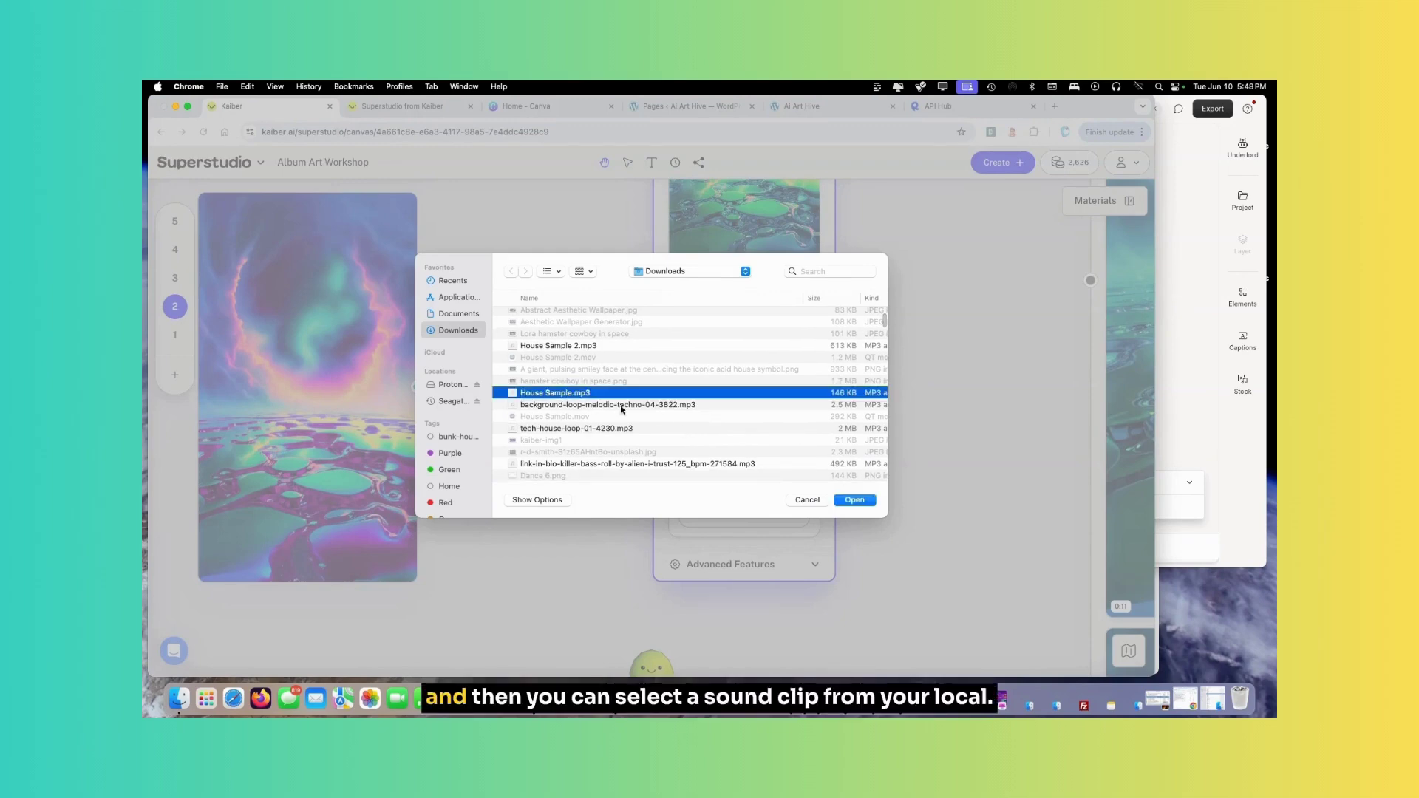
{"action": "left_click", "coordinate": [854, 500]}
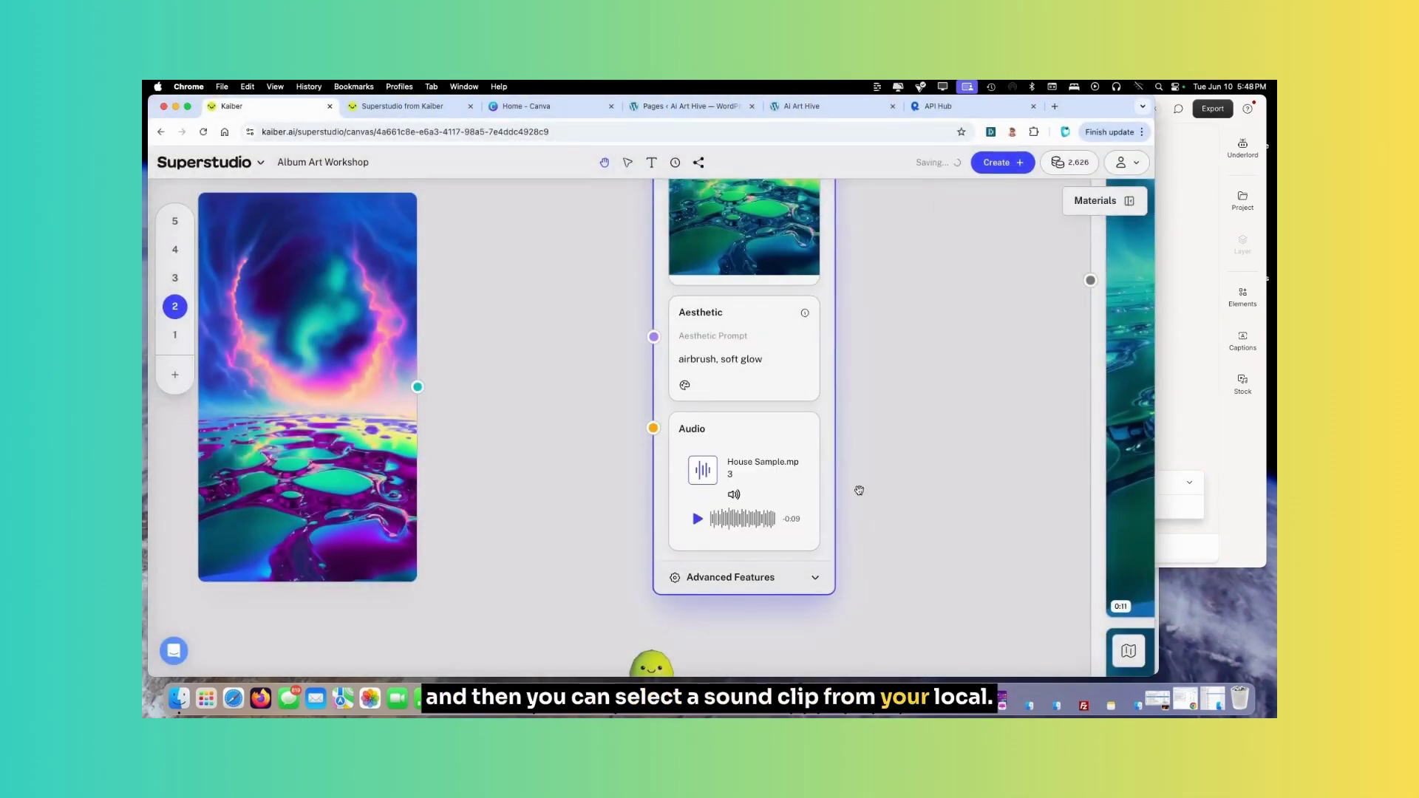
{"action": "left_click_drag", "start_coordinate": [857, 447], "coordinate": [854, 462]}
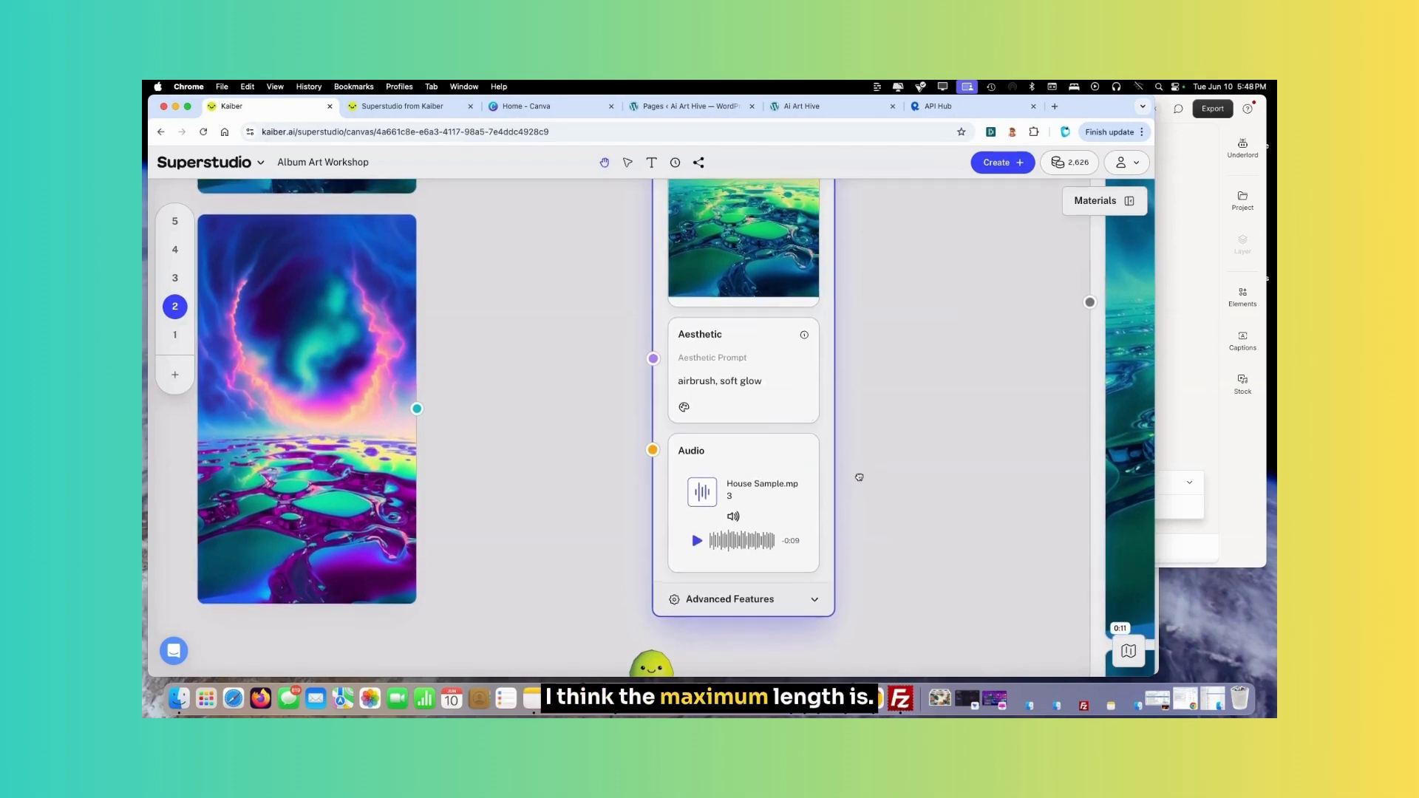
{"action": "scroll", "coordinate": [859, 481], "scroll_direction": "up", "scroll_amount": 1}
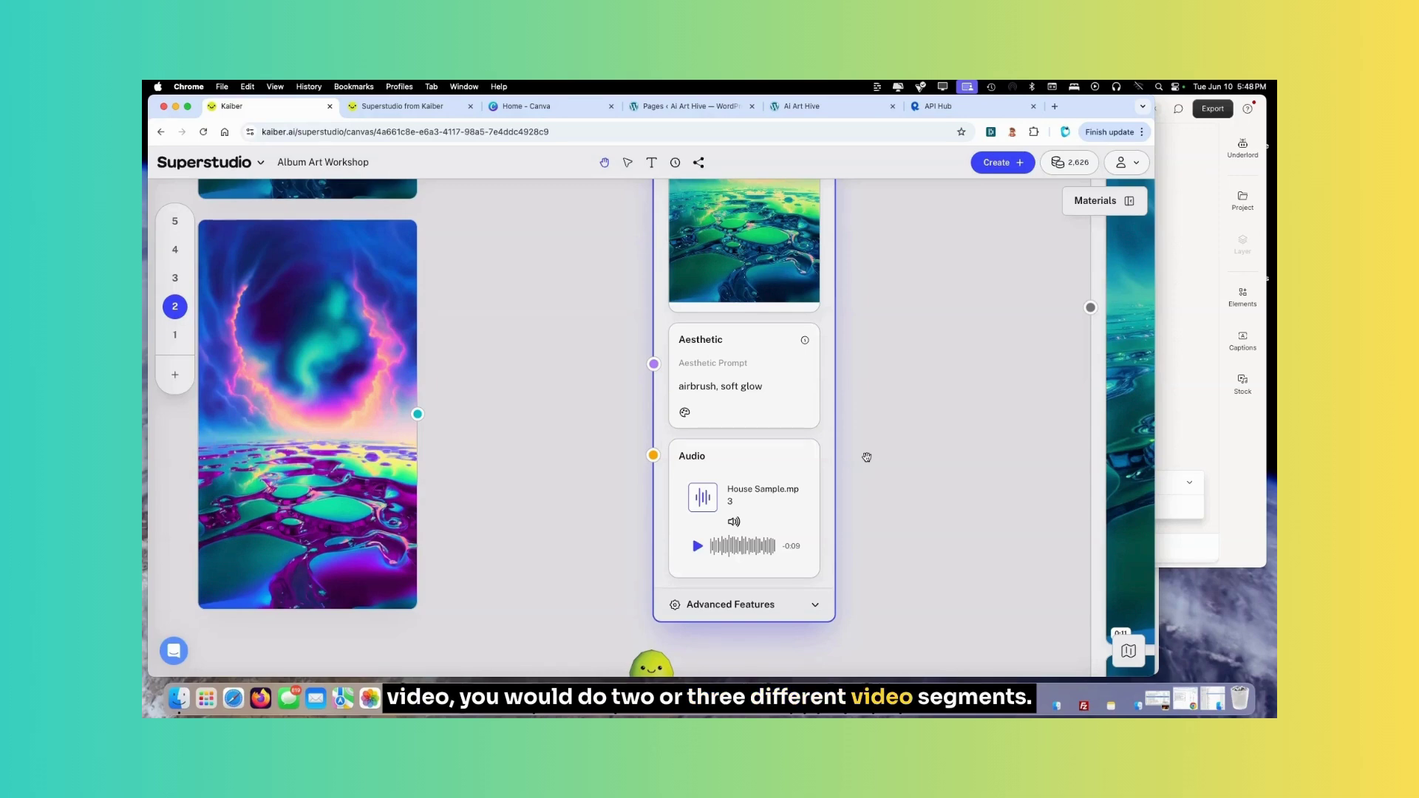
{"action": "scroll", "coordinate": [865, 431], "scroll_direction": "up", "scroll_amount": 2}
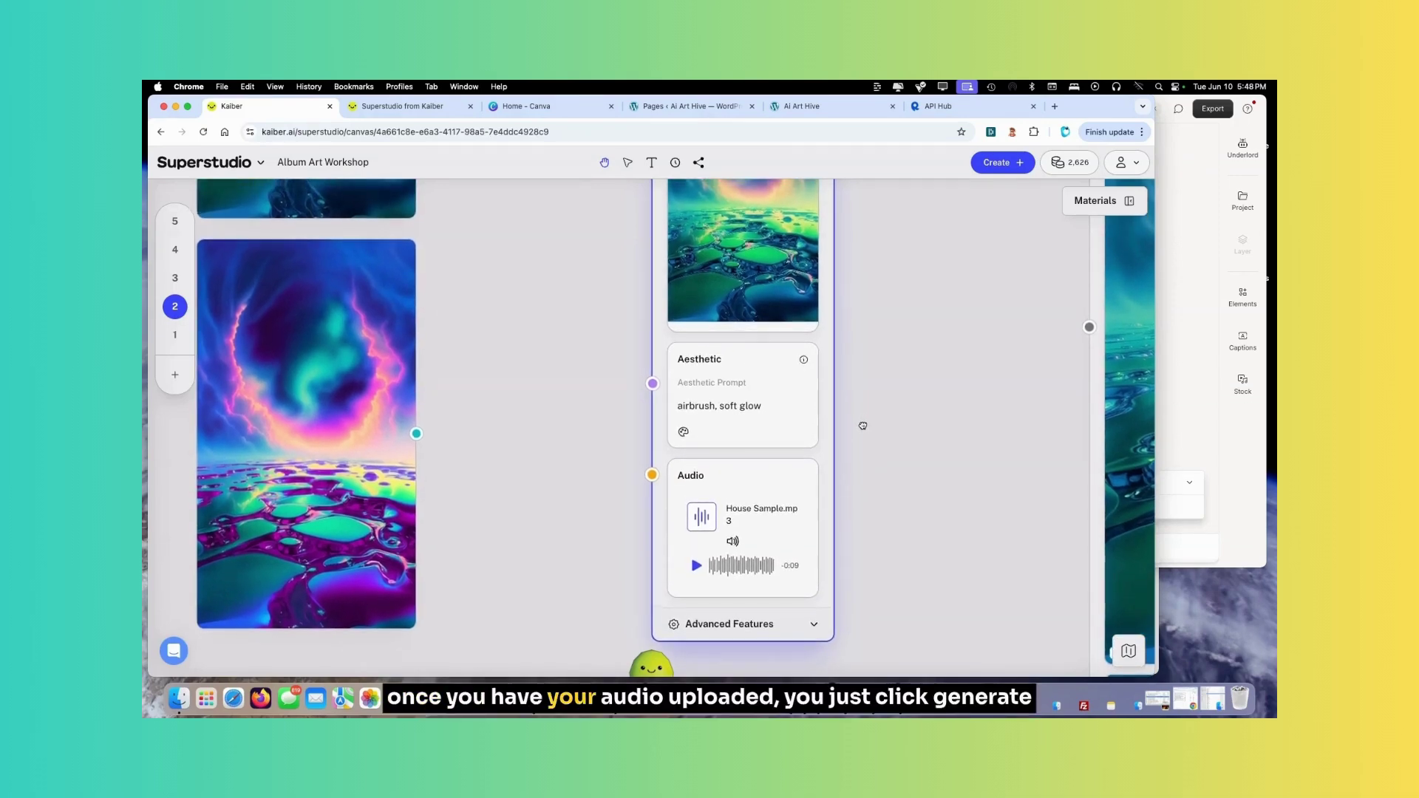
{"action": "scroll", "coordinate": [862, 443], "scroll_direction": "up", "scroll_amount": 10}
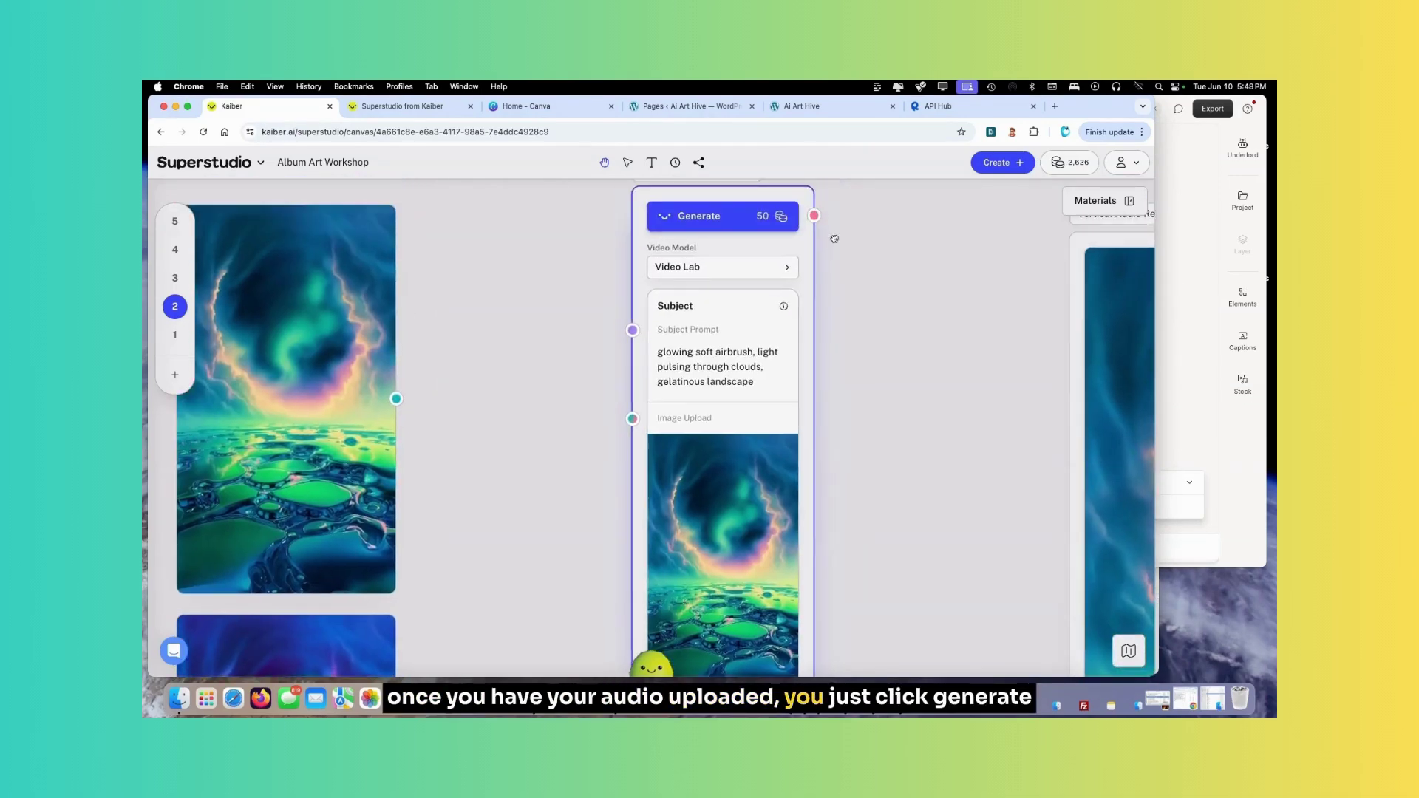
{"action": "left_click_drag", "start_coordinate": [809, 332], "coordinate": [788, 315]}
{"action": "scroll", "coordinate": [708, 302], "scroll_direction": "up", "scroll_amount": 3}
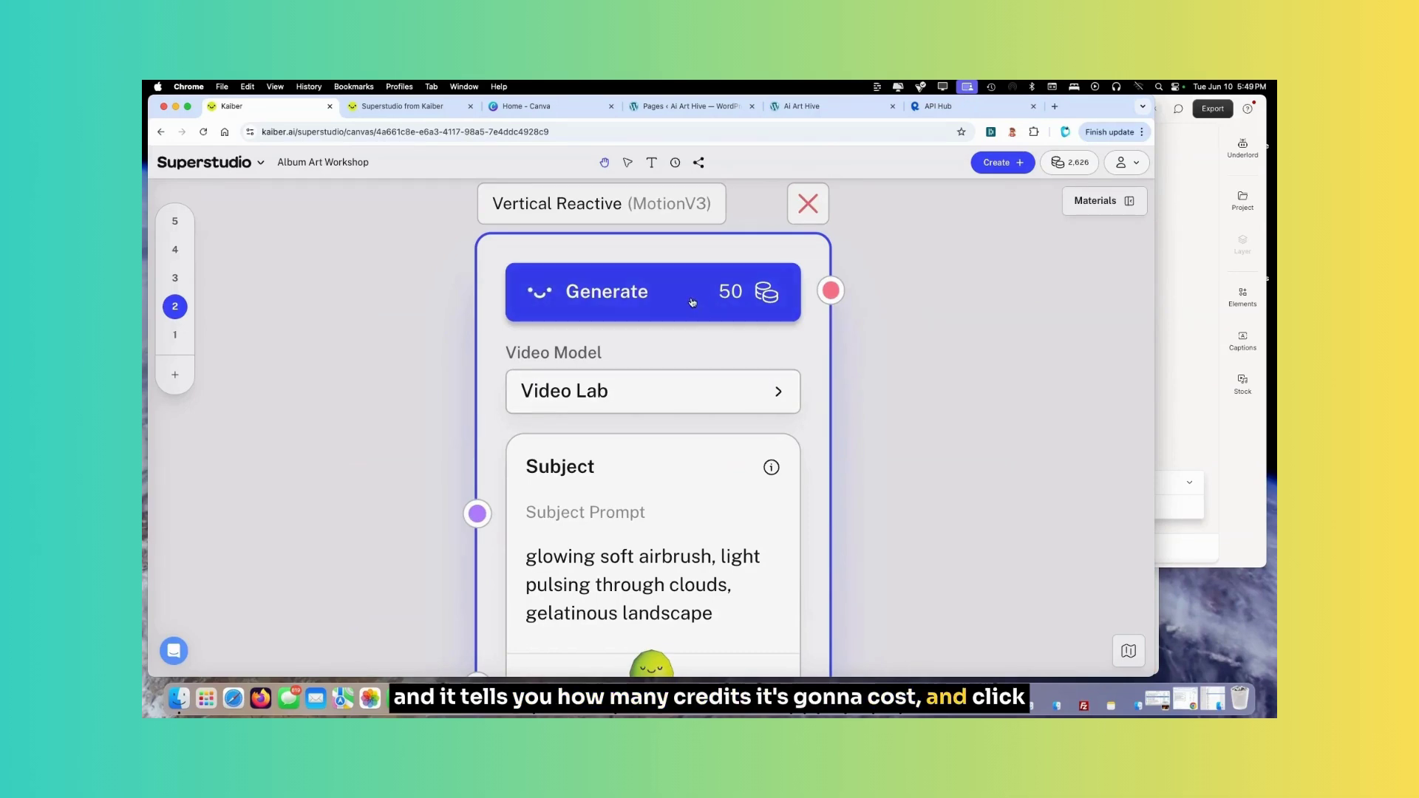
Step: Generate the audio-reactive aurora video for 50 credits and pan back to the prompt node
{"action": "left_click", "coordinate": [693, 302]}
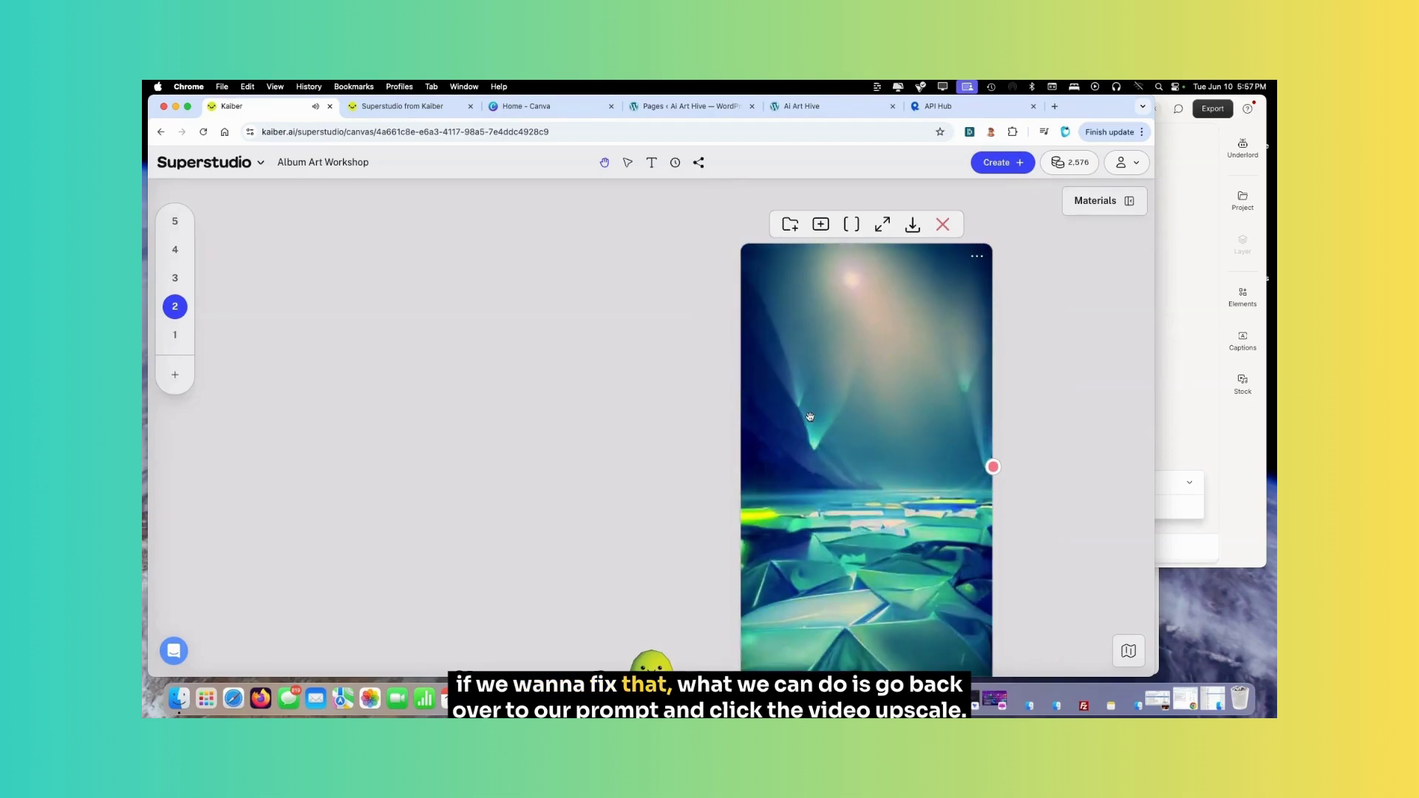
{"action": "left_click_drag", "start_coordinate": [652, 411], "coordinate": [1050, 433]}
{"action": "left_click_drag", "start_coordinate": [677, 414], "coordinate": [884, 418]}
Step: Switch the node to Video Upscale and load the new aurora video into it
{"action": "left_click", "coordinate": [679, 348]}
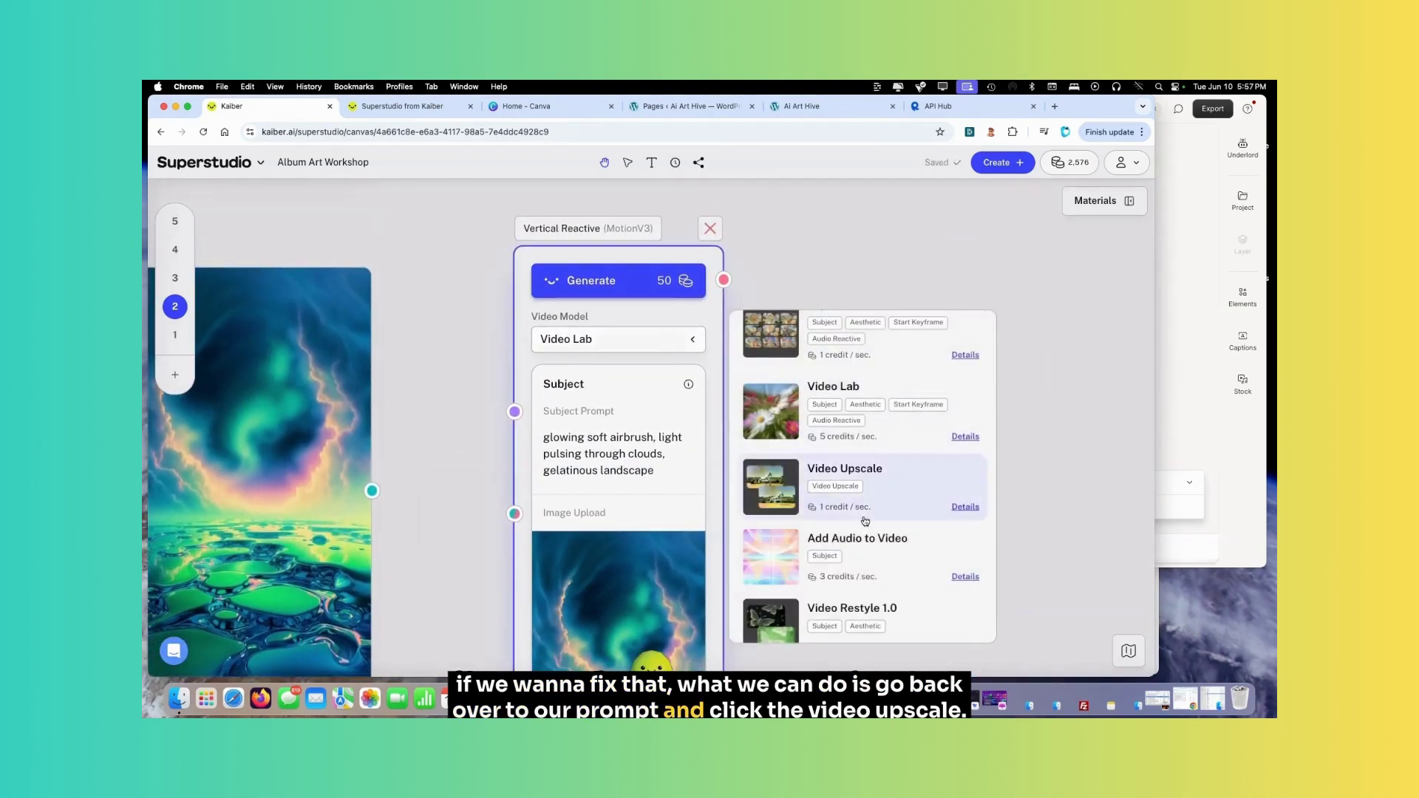
{"action": "left_click", "coordinate": [876, 488]}
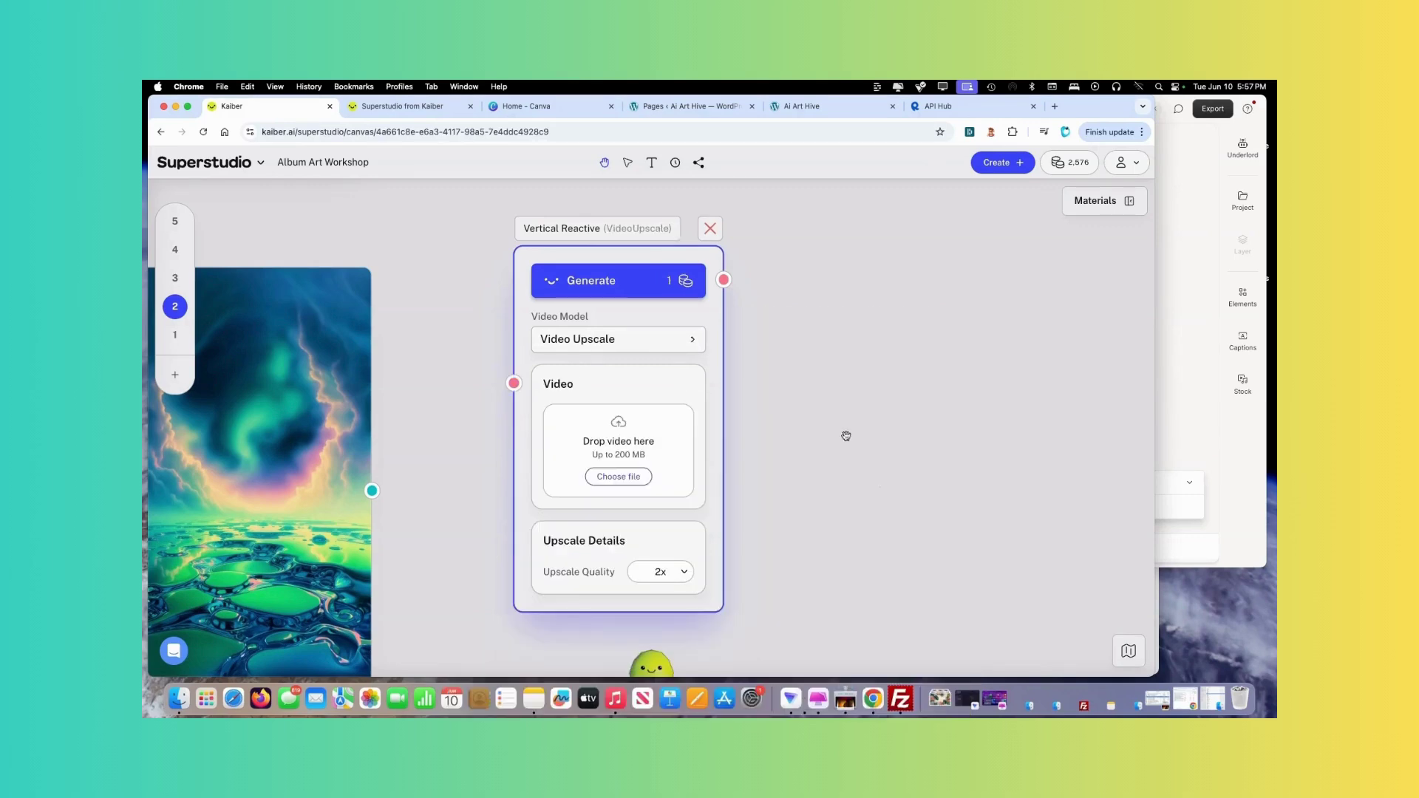
{"action": "scroll", "coordinate": [793, 420], "scroll_direction": "down", "scroll_amount": 5}
{"action": "scroll", "coordinate": [789, 415], "scroll_direction": "right", "scroll_amount": 2}
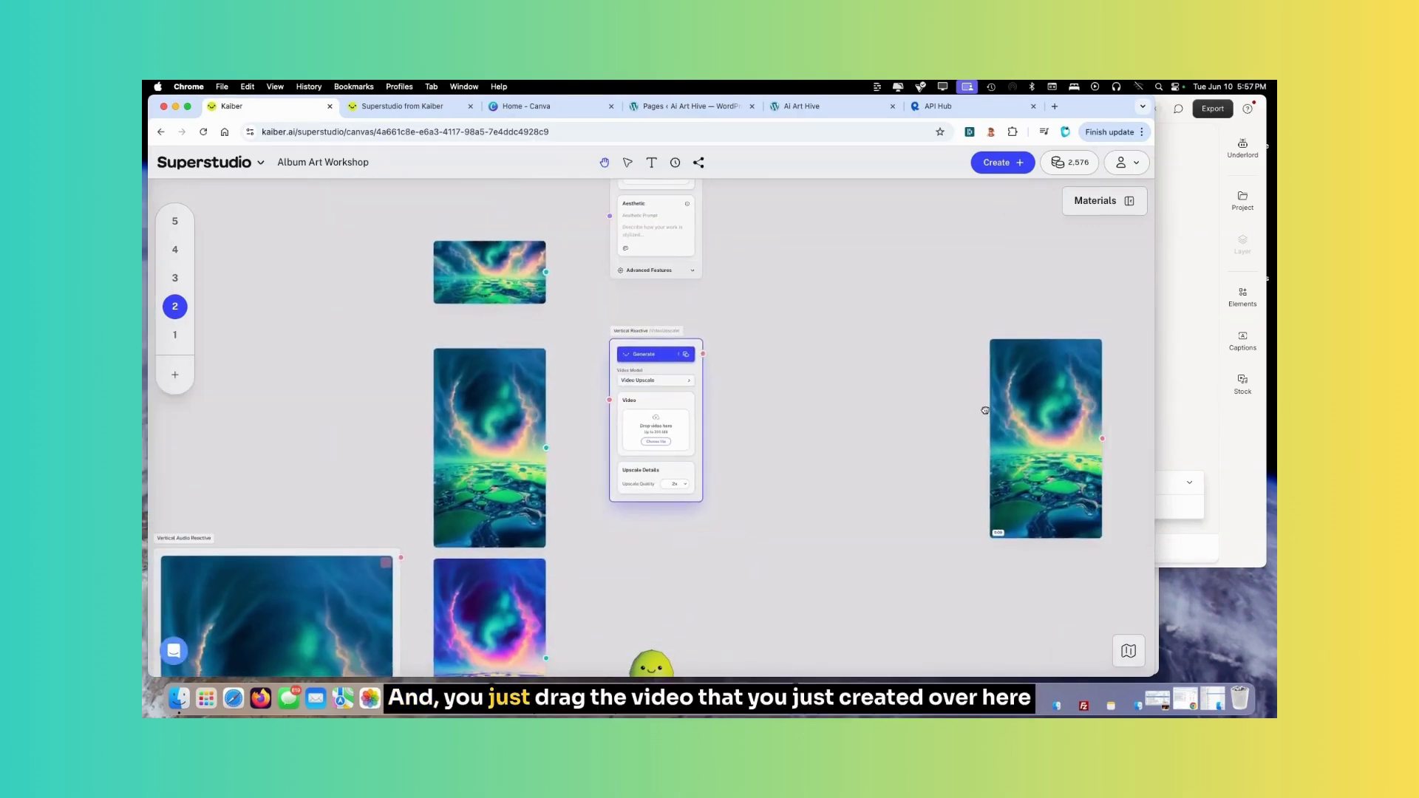
{"action": "left_click_drag", "start_coordinate": [1014, 396], "coordinate": [660, 432]}
{"action": "scroll", "coordinate": [697, 386], "scroll_direction": "up", "scroll_amount": 5}
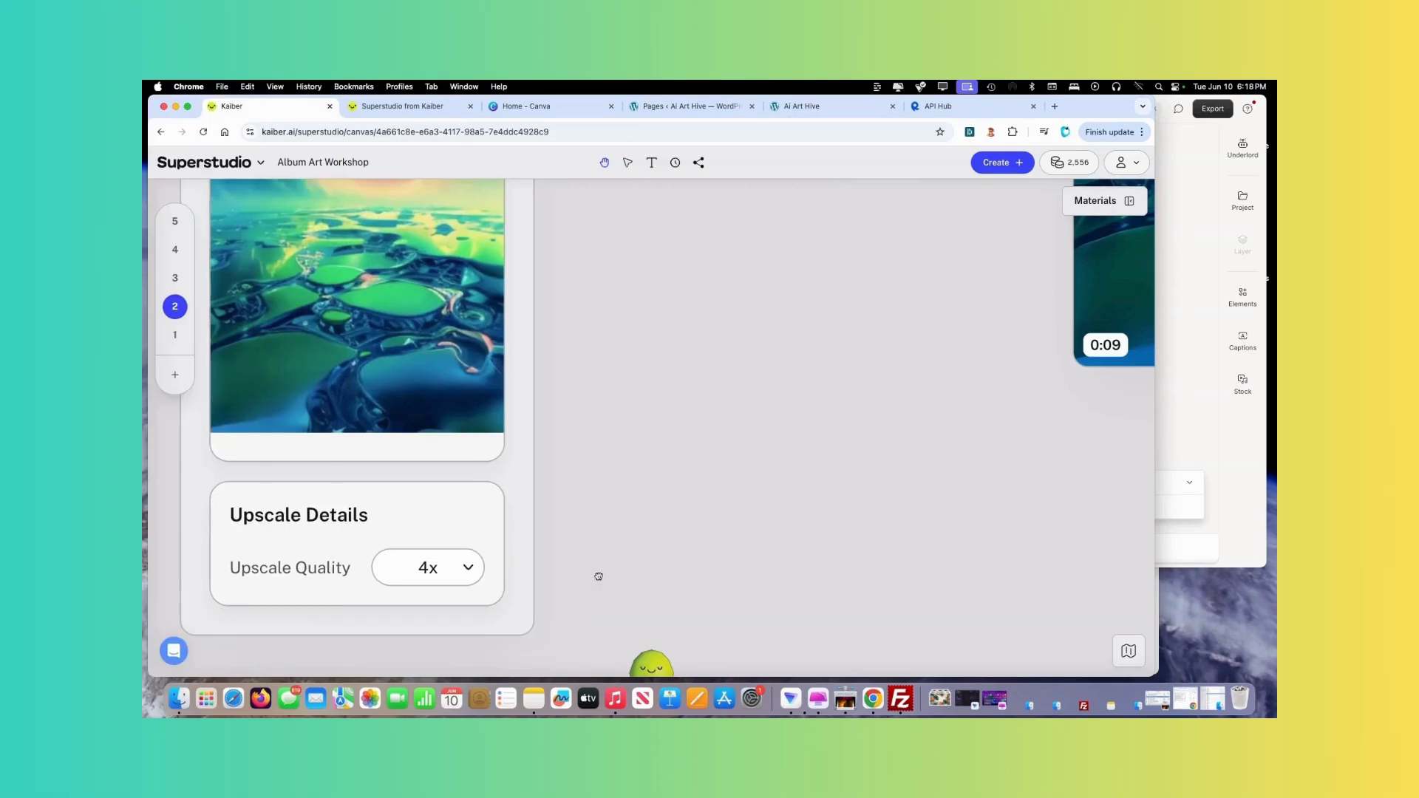
Step: Set Upscale Quality to 4x and bring the upscaled video results into view
{"action": "left_click_drag", "start_coordinate": [599, 576], "coordinate": [739, 537]}
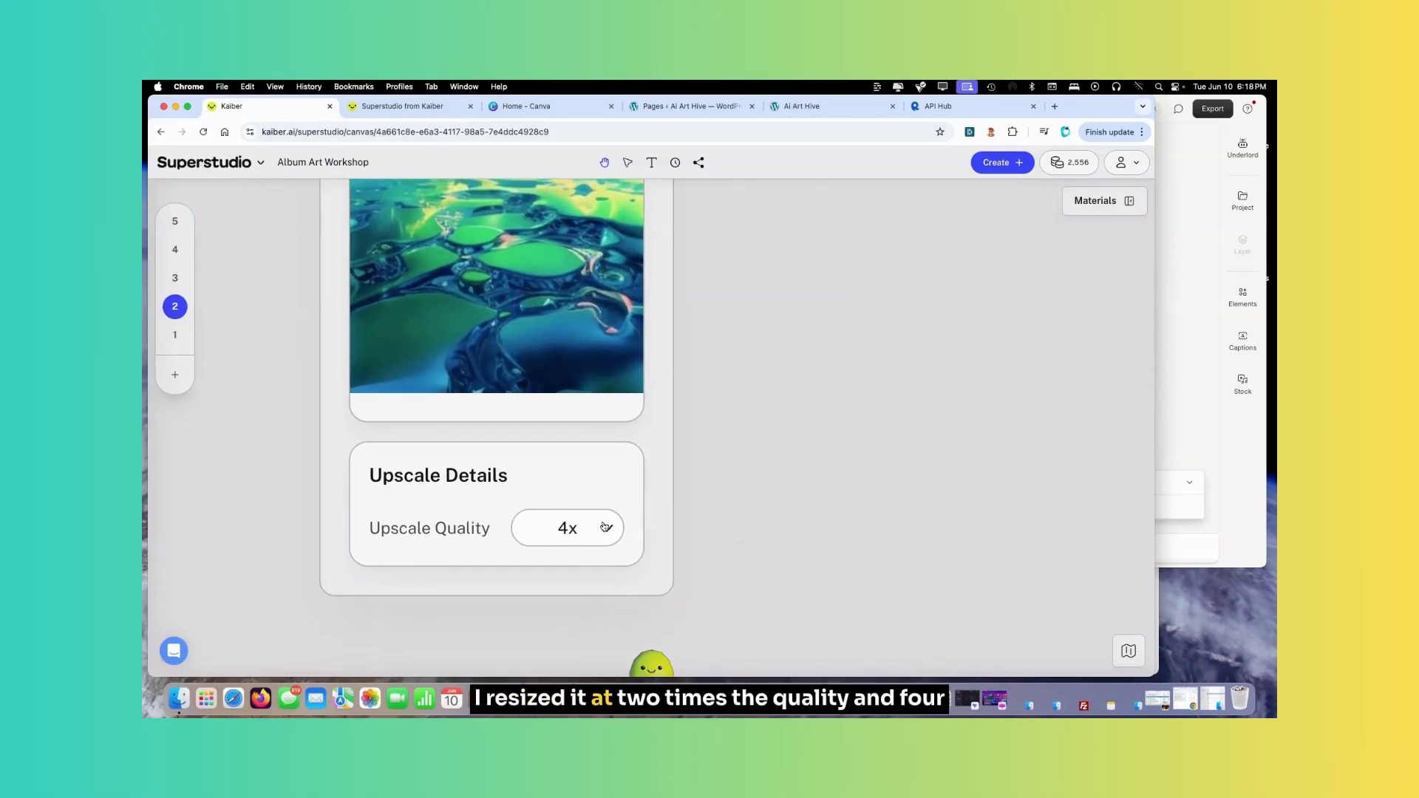
{"action": "left_click", "coordinate": [605, 526]}
{"action": "left_click", "coordinate": [732, 524]}
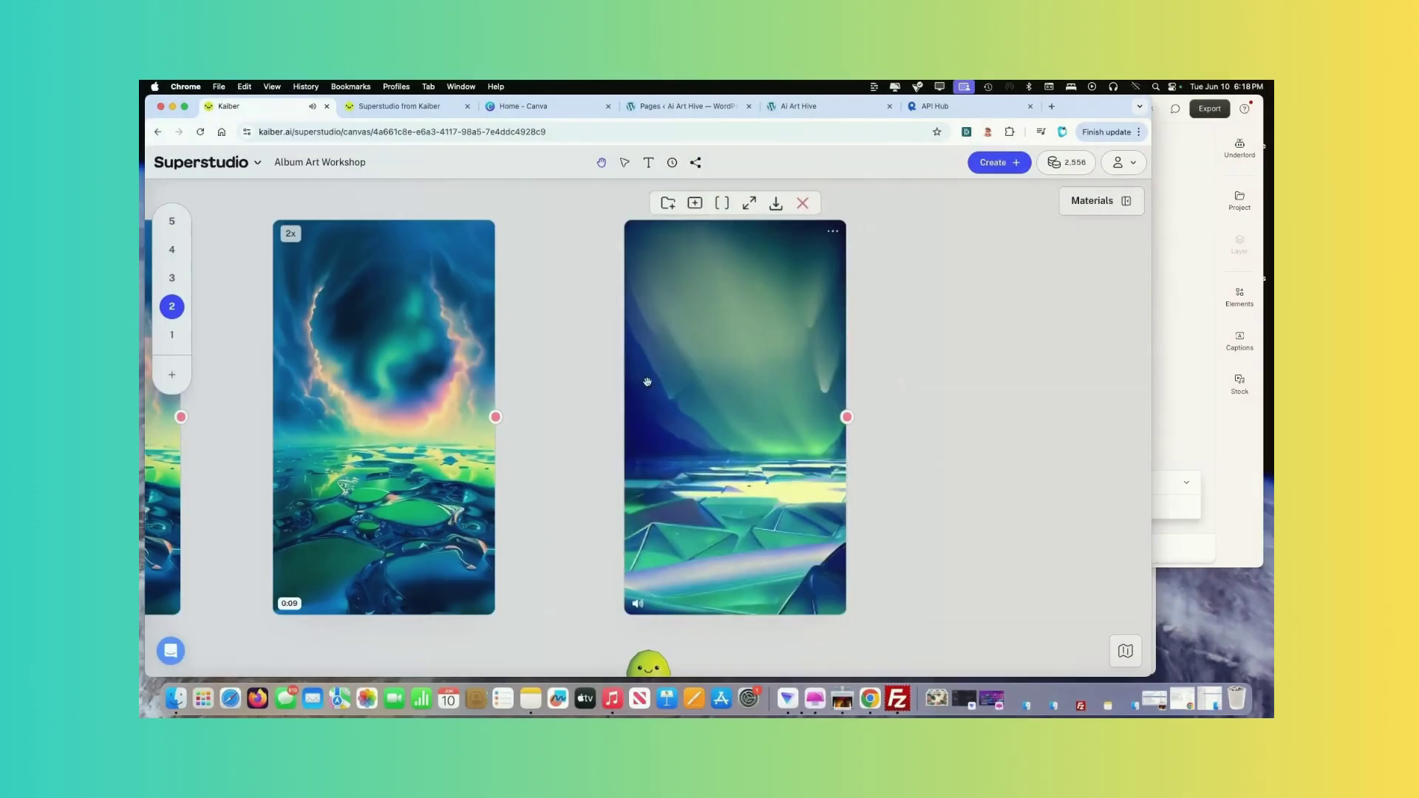
{"action": "left_click_drag", "start_coordinate": [572, 376], "coordinate": [789, 371]}
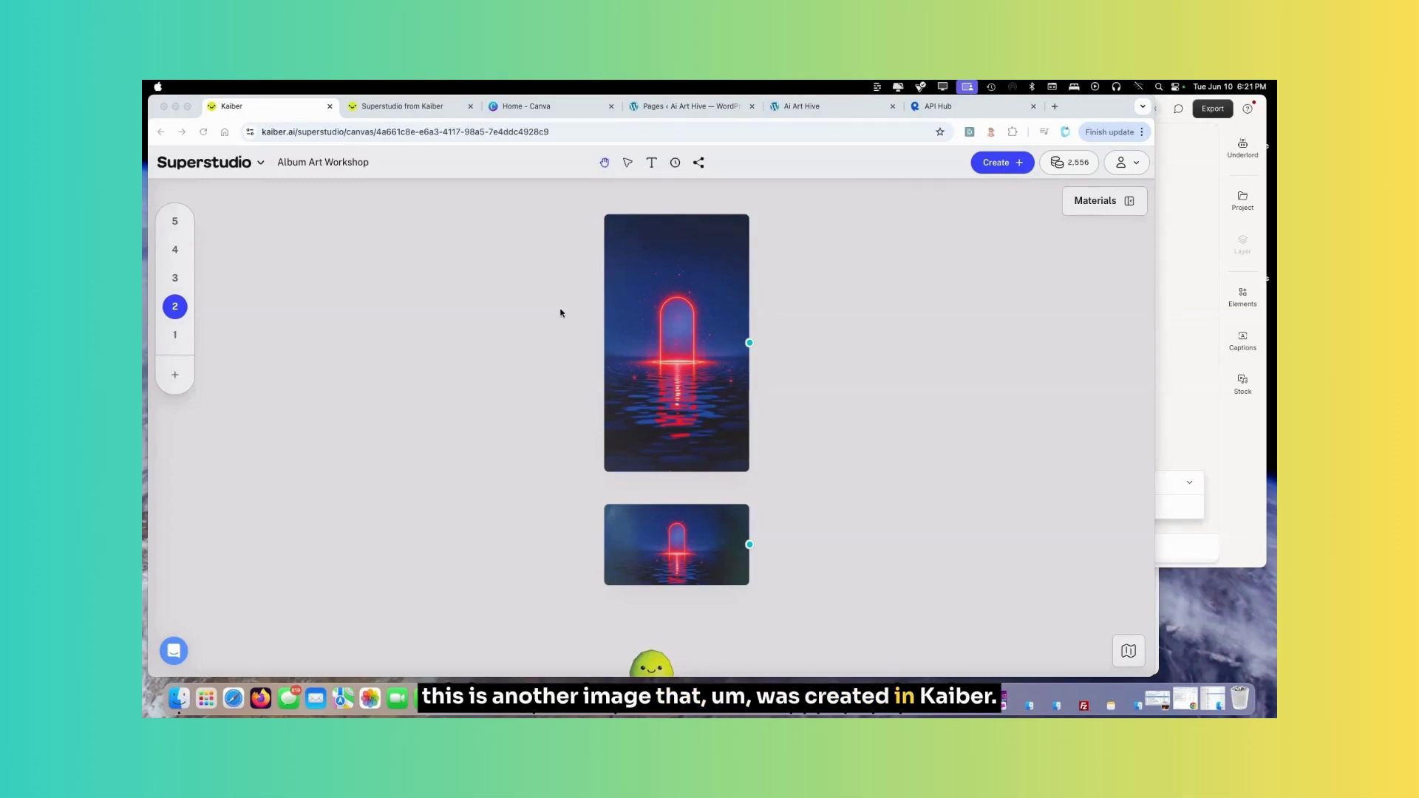
{"action": "left_click", "coordinate": [648, 655]}
{"action": "left_click", "coordinate": [653, 604]}
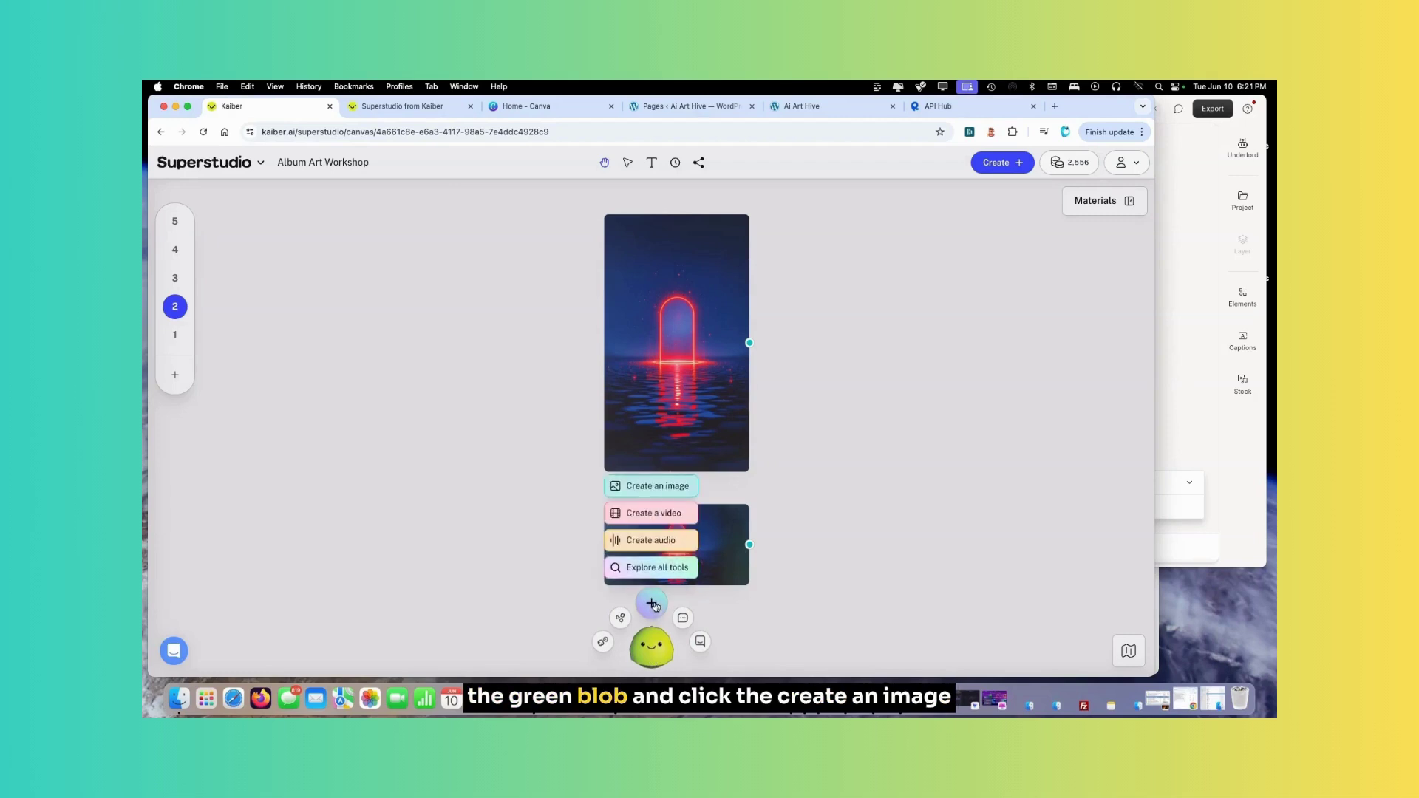
{"action": "left_click", "coordinate": [787, 454]}
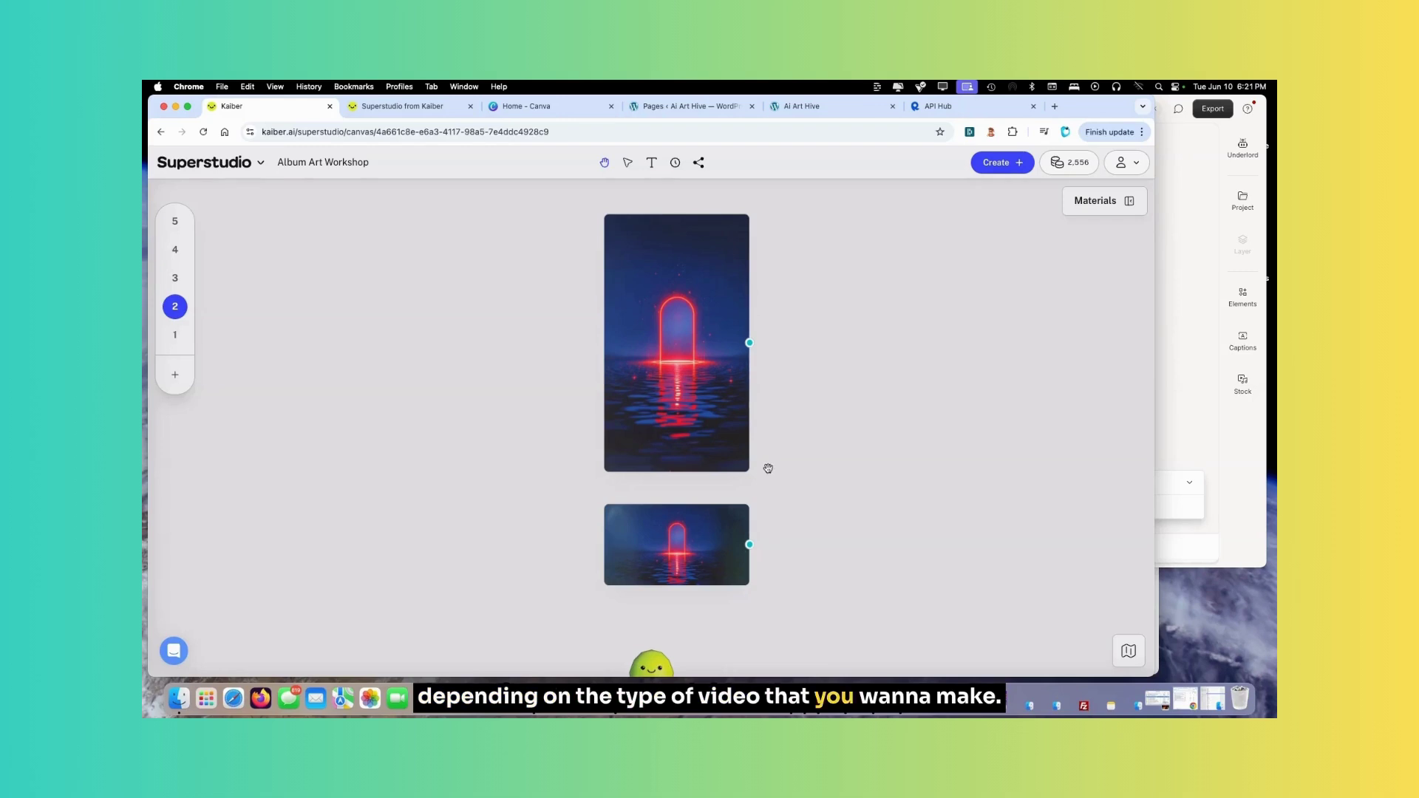
{"action": "scroll", "coordinate": [754, 439], "scroll_direction": "up", "scroll_amount": 5}
{"action": "scroll", "coordinate": [443, 443], "scroll_direction": "up", "scroll_amount": 4}
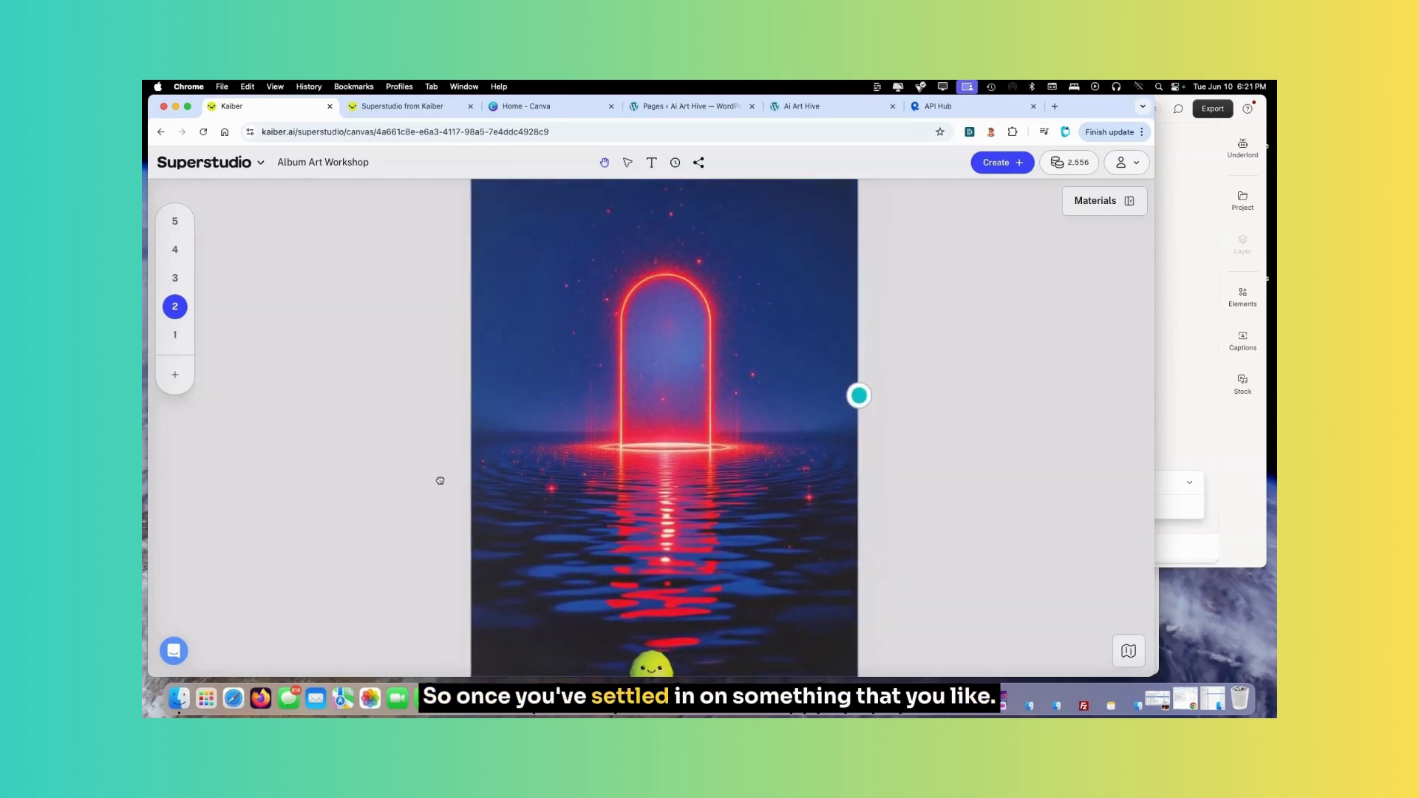
{"action": "scroll", "coordinate": [436, 496], "scroll_direction": "down", "scroll_amount": 5}
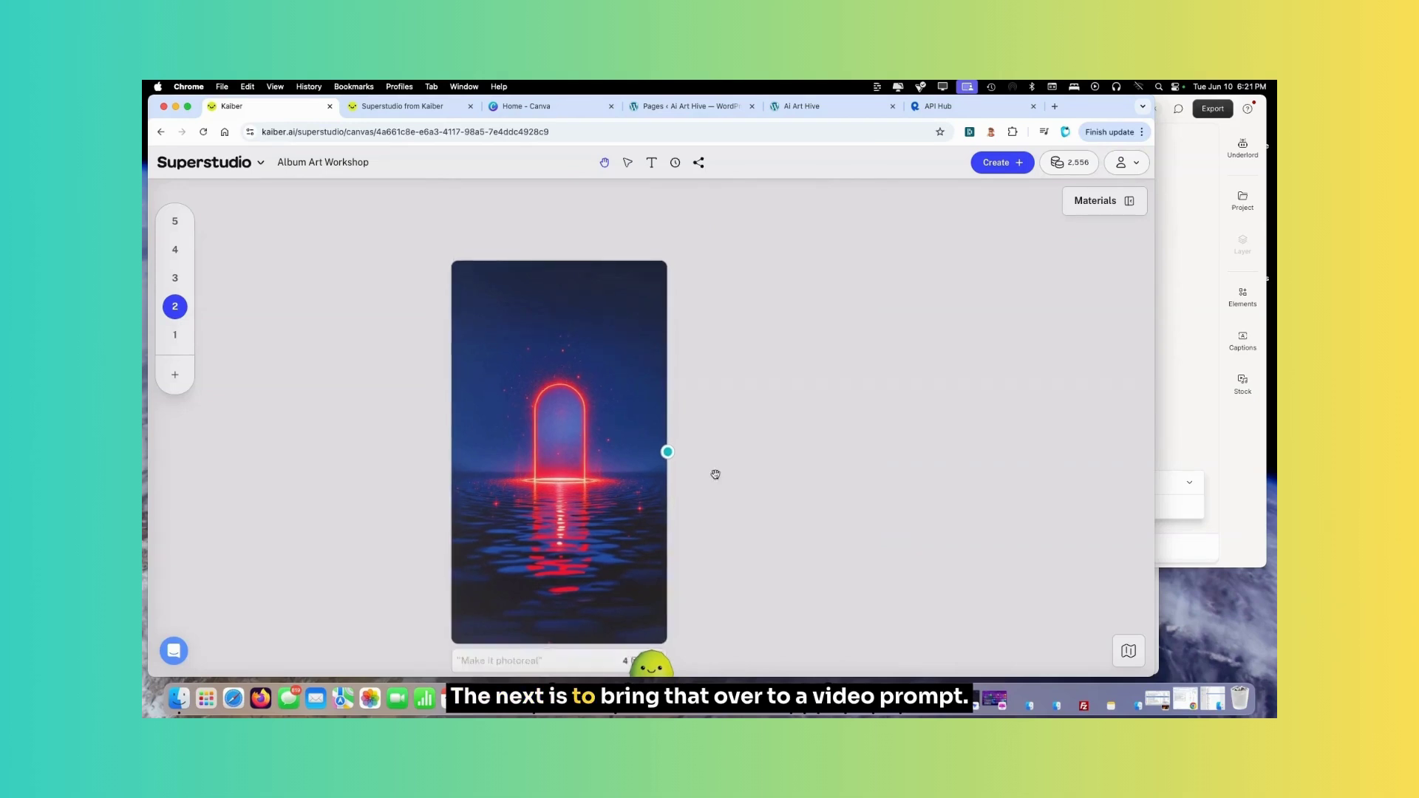
Step: Move the Vertical Reactive node beside the neon arch images
{"action": "left_click_drag", "start_coordinate": [728, 475], "coordinate": [719, 471]}
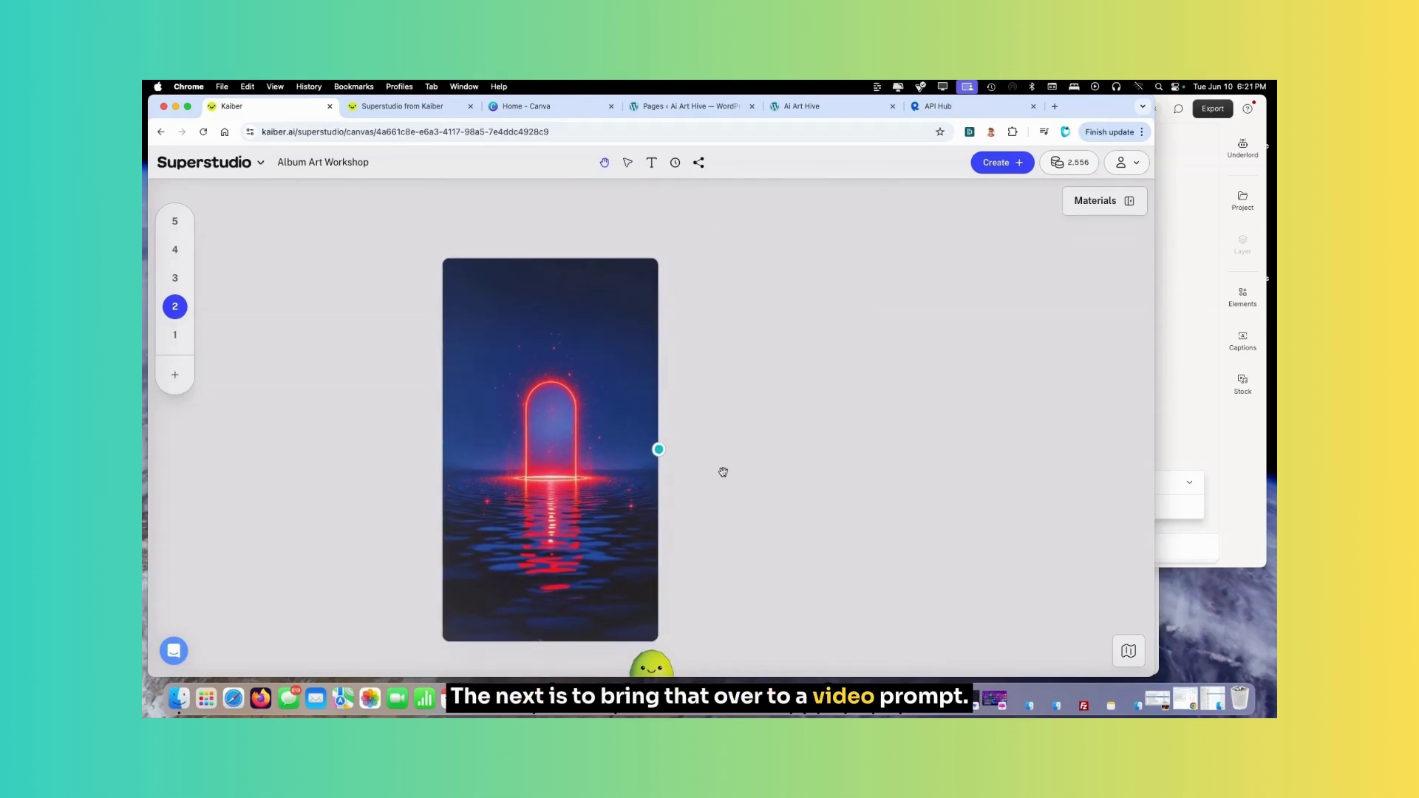
{"action": "scroll", "coordinate": [722, 472], "scroll_direction": "down", "scroll_amount": 5}
{"action": "scroll", "coordinate": [832, 464], "scroll_direction": "right", "scroll_amount": 2}
{"action": "left_click_drag", "start_coordinate": [1040, 362], "coordinate": [783, 226]}
{"action": "scroll", "coordinate": [747, 342], "scroll_direction": "up", "scroll_amount": 8}
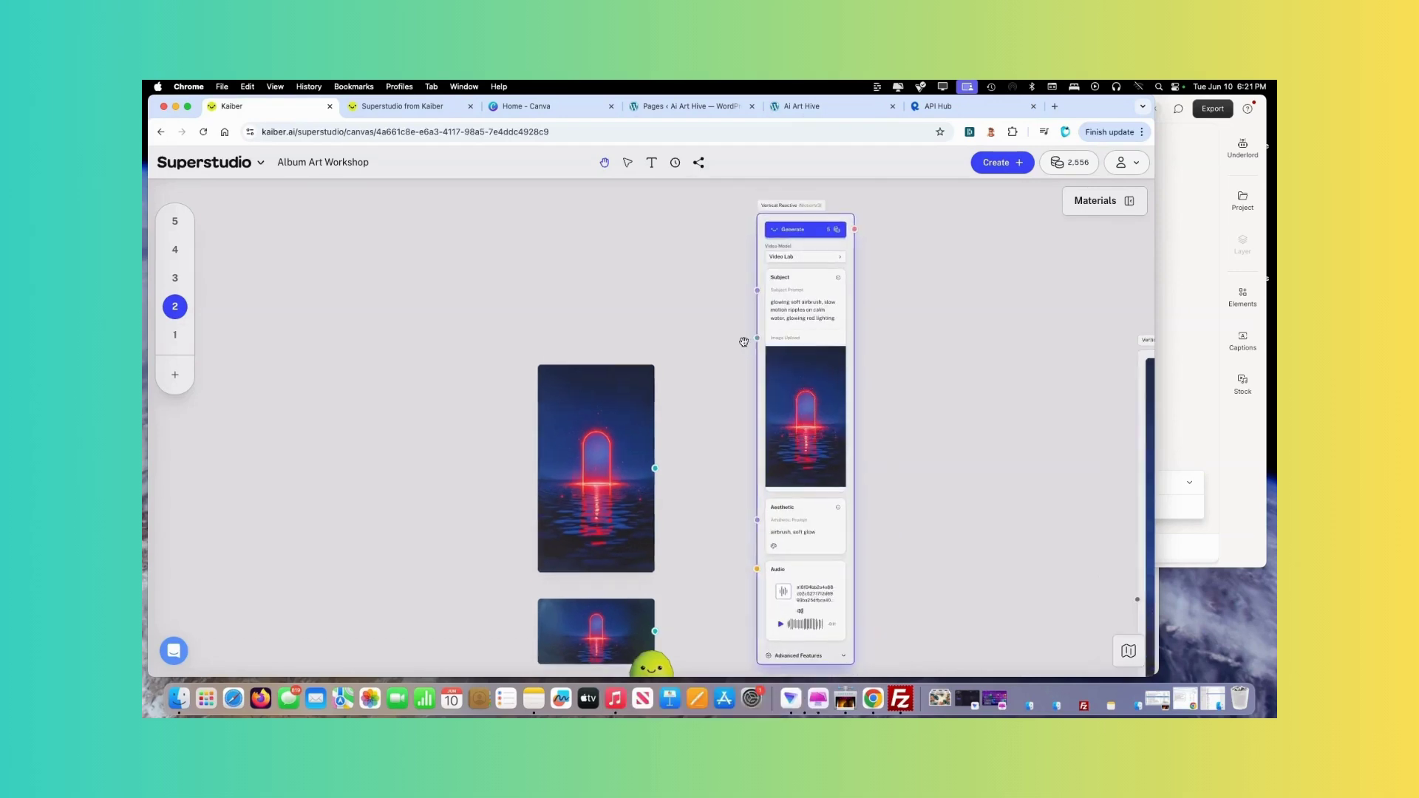
{"action": "scroll", "coordinate": [602, 373], "scroll_direction": "right", "scroll_amount": 2}
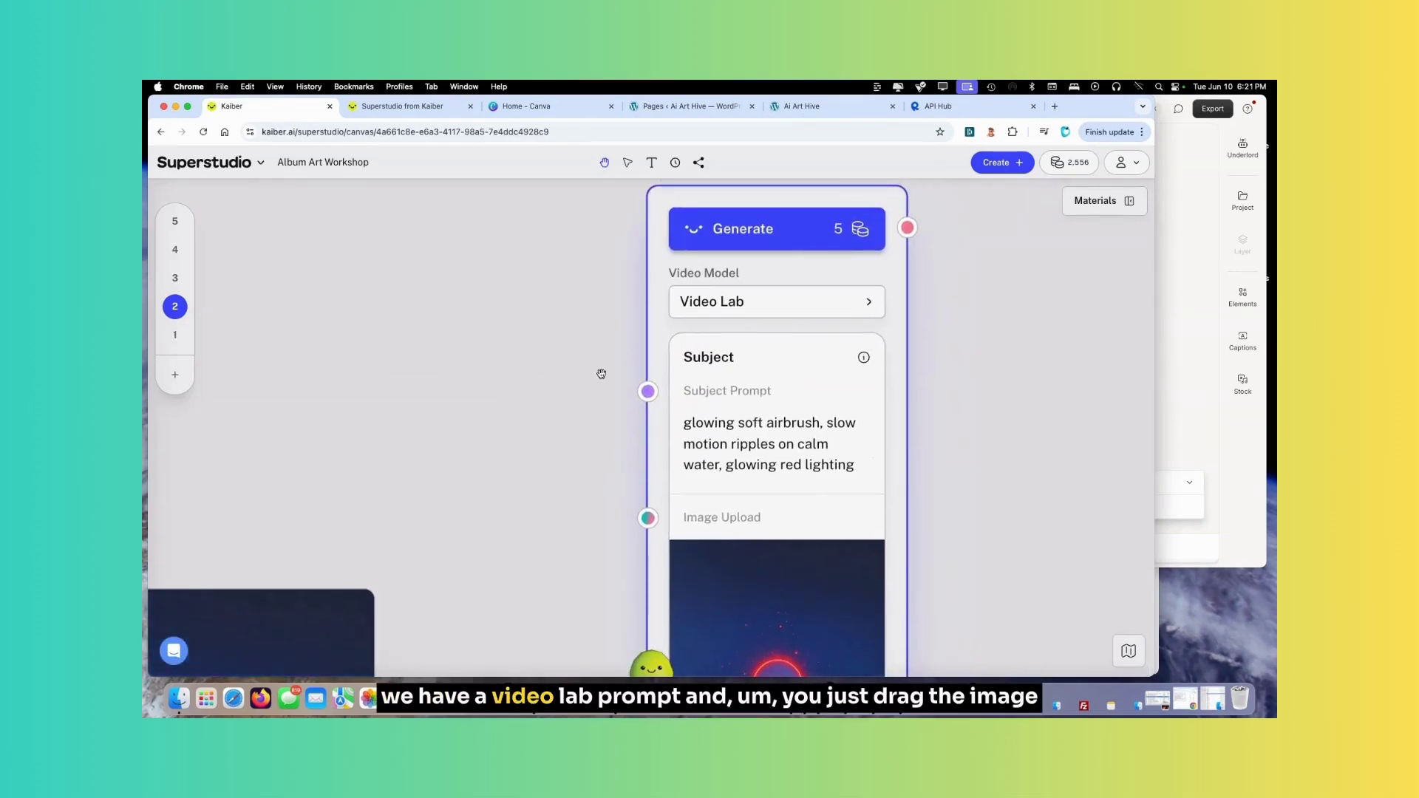
{"action": "scroll", "coordinate": [592, 367], "scroll_direction": "up", "scroll_amount": 2}
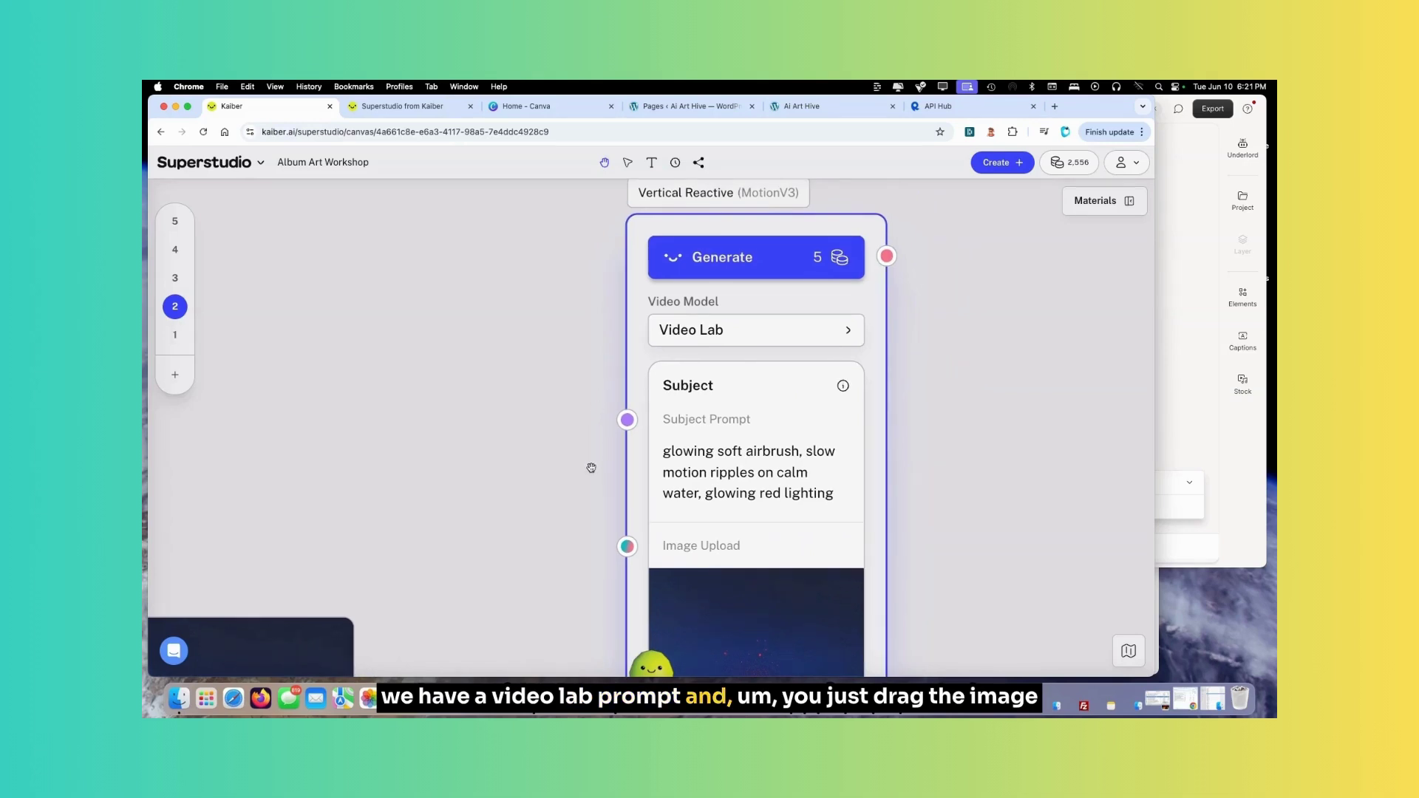
{"action": "scroll", "coordinate": [595, 441], "scroll_direction": "down", "scroll_amount": 10}
{"action": "scroll", "coordinate": [652, 167], "scroll_direction": "left", "scroll_amount": 3}
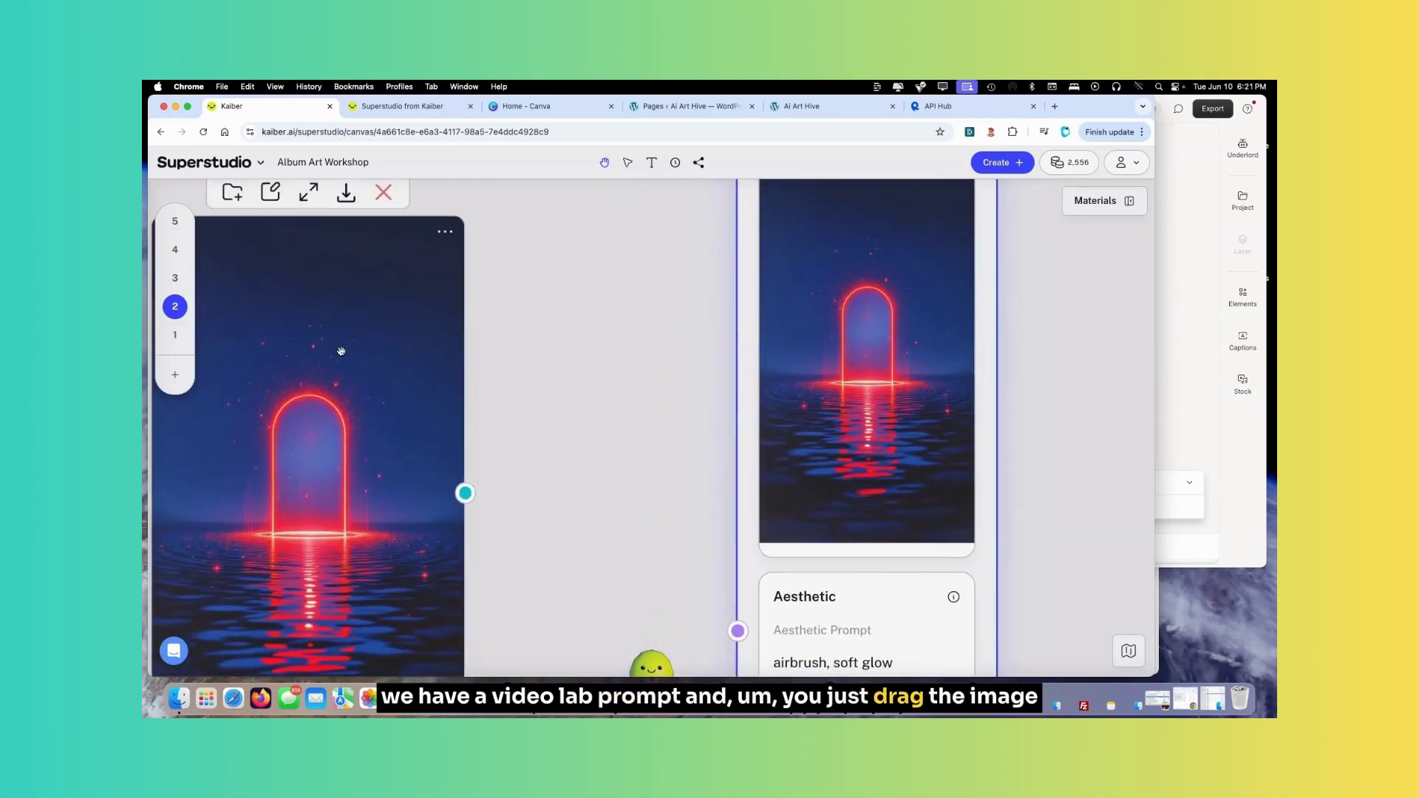
Step: Load the neon arch image into the node's Image Upload
{"action": "left_click_drag", "start_coordinate": [341, 350], "coordinate": [818, 306]}
{"action": "scroll", "coordinate": [599, 491], "scroll_direction": "up", "scroll_amount": 5}
{"action": "scroll", "coordinate": [600, 491], "scroll_direction": "right", "scroll_amount": 2}
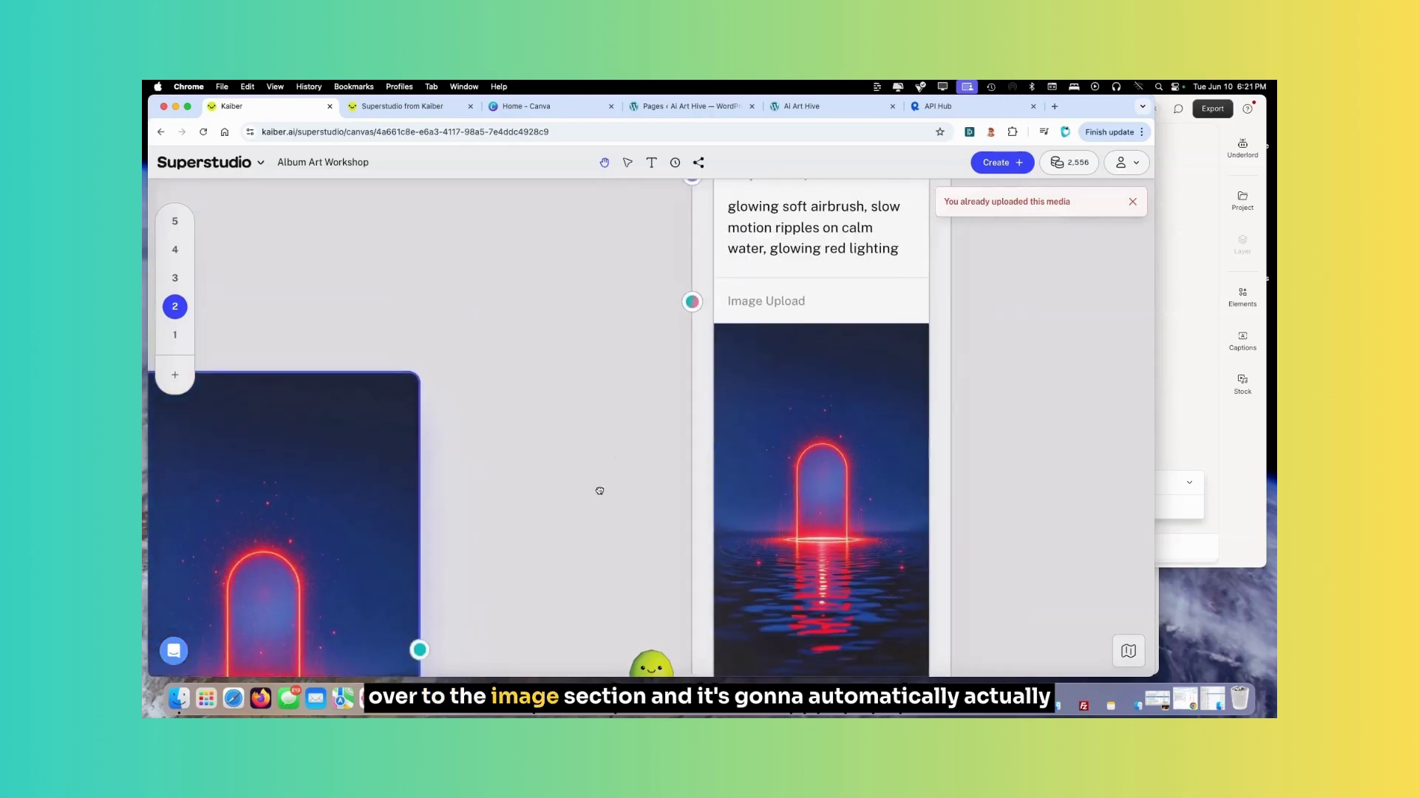
{"action": "scroll", "coordinate": [599, 491], "scroll_direction": "down", "scroll_amount": 2}
{"action": "scroll", "coordinate": [600, 490], "scroll_direction": "right", "scroll_amount": 2}
{"action": "scroll", "coordinate": [608, 437], "scroll_direction": "up", "scroll_amount": 3}
{"action": "scroll", "coordinate": [608, 438], "scroll_direction": "right", "scroll_amount": 2}
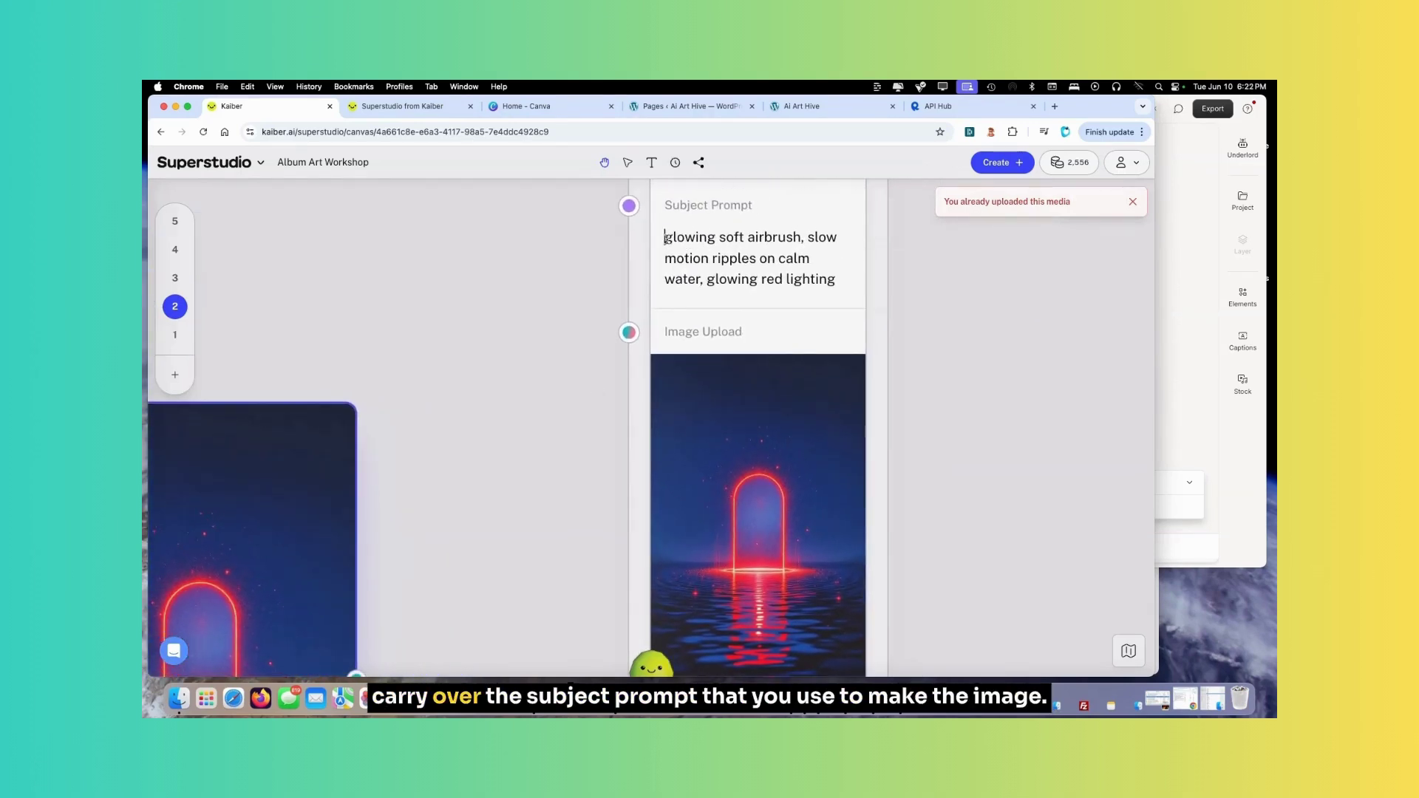
Step: Review the red-lighting subject prompt, airbrush aesthetic and audio cards, then the Vertical Audio Reactive output
{"action": "left_click_drag", "start_coordinate": [664, 236], "coordinate": [842, 285]}
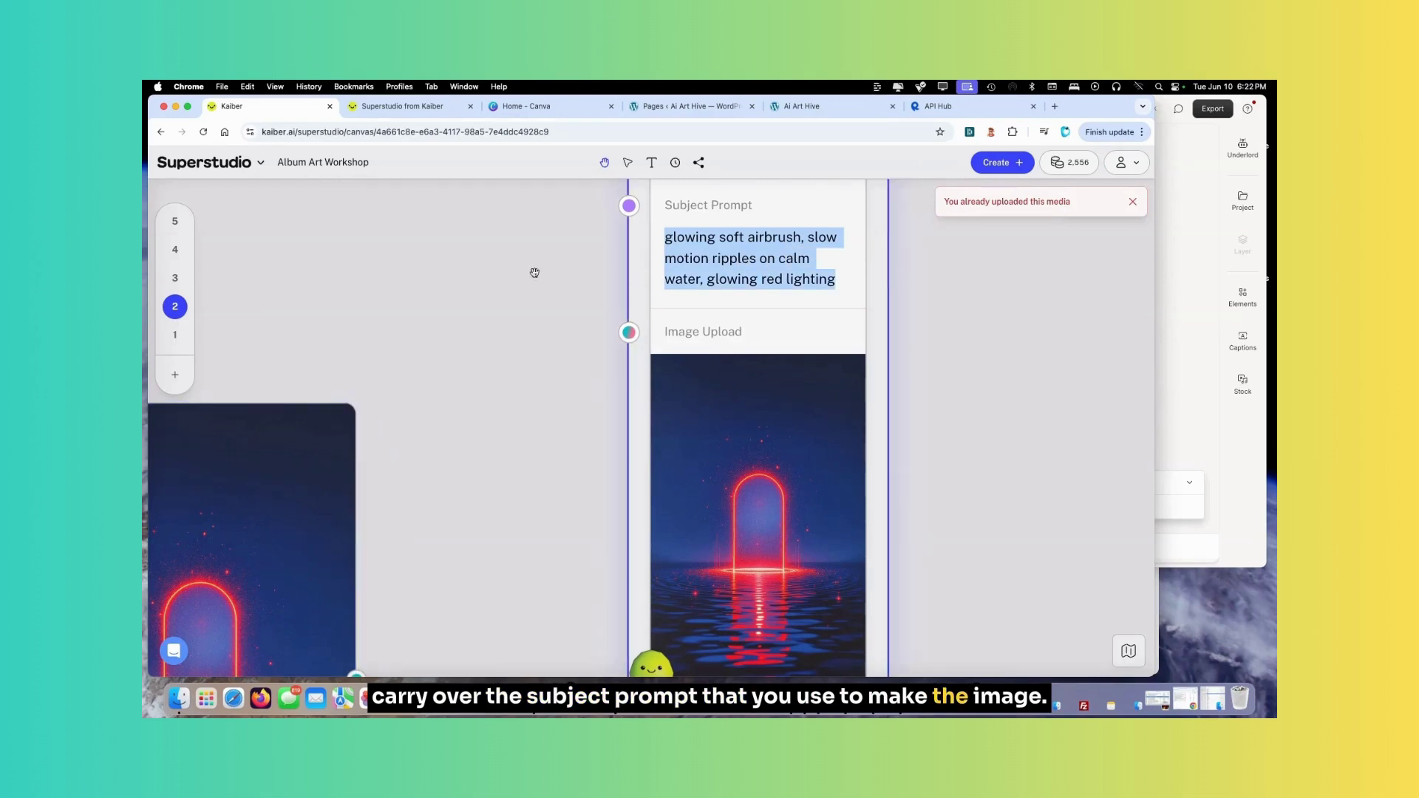
{"action": "left_click", "coordinate": [615, 266]}
{"action": "scroll", "coordinate": [580, 421], "scroll_direction": "down", "scroll_amount": 5}
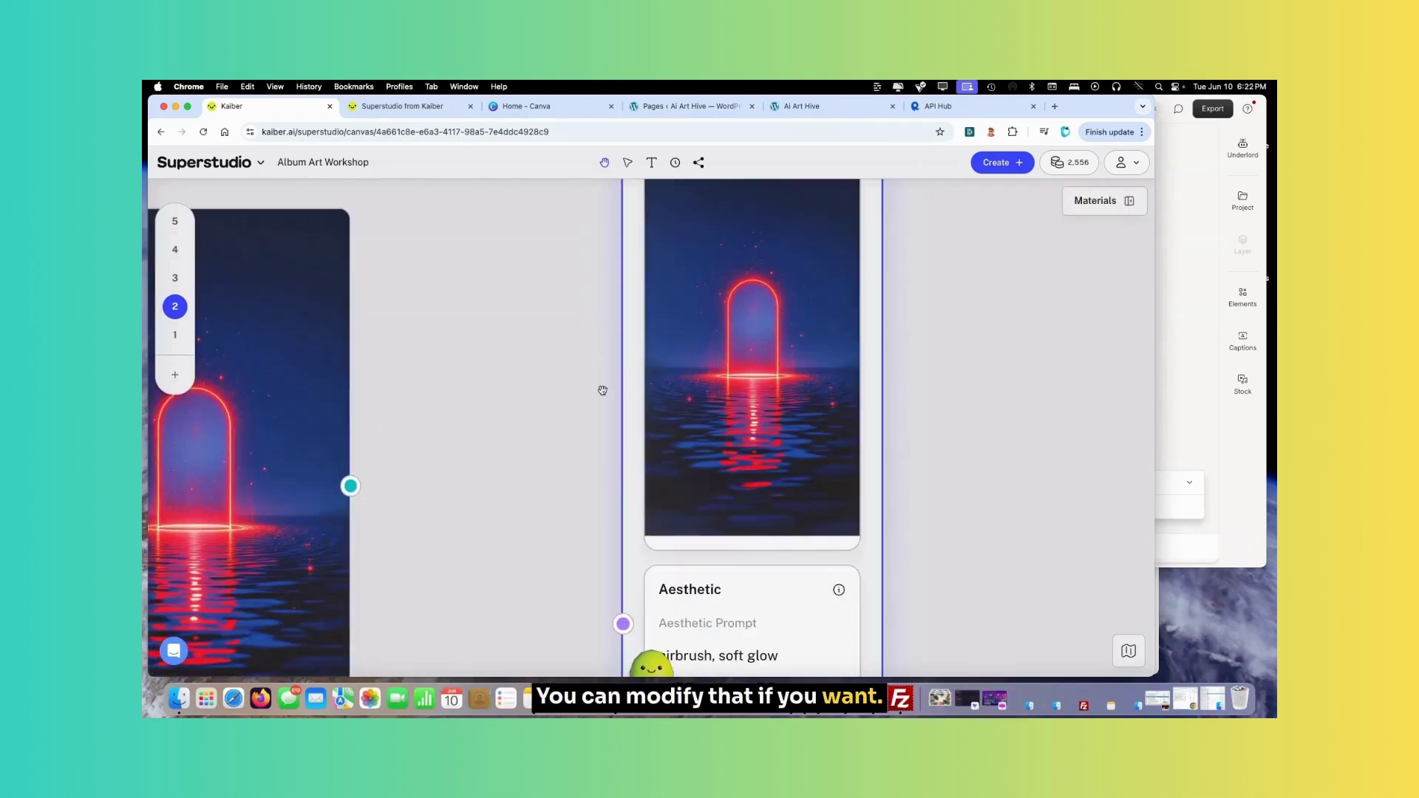
{"action": "left_click_drag", "start_coordinate": [592, 507], "coordinate": [577, 329]}
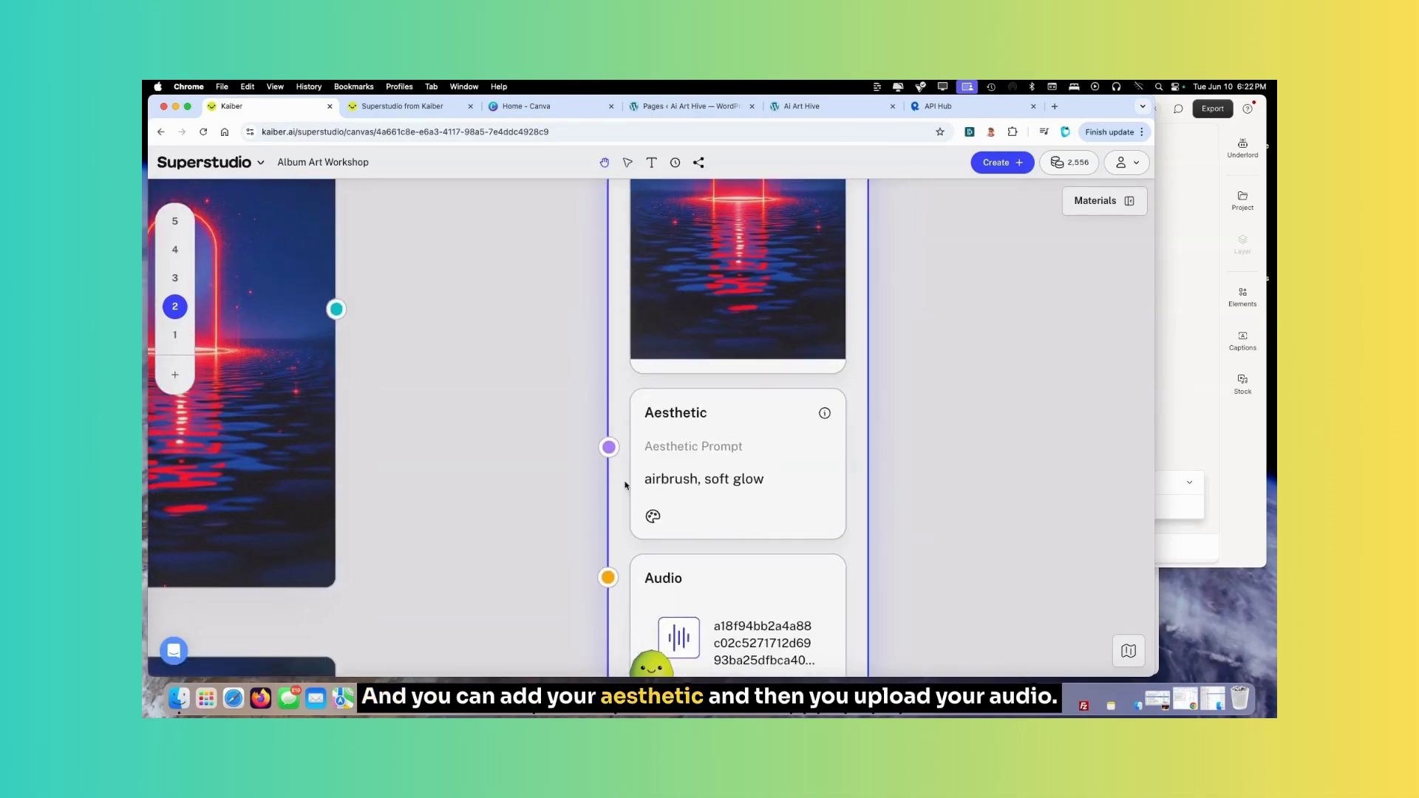
{"action": "left_click_drag", "start_coordinate": [624, 485], "coordinate": [596, 424]}
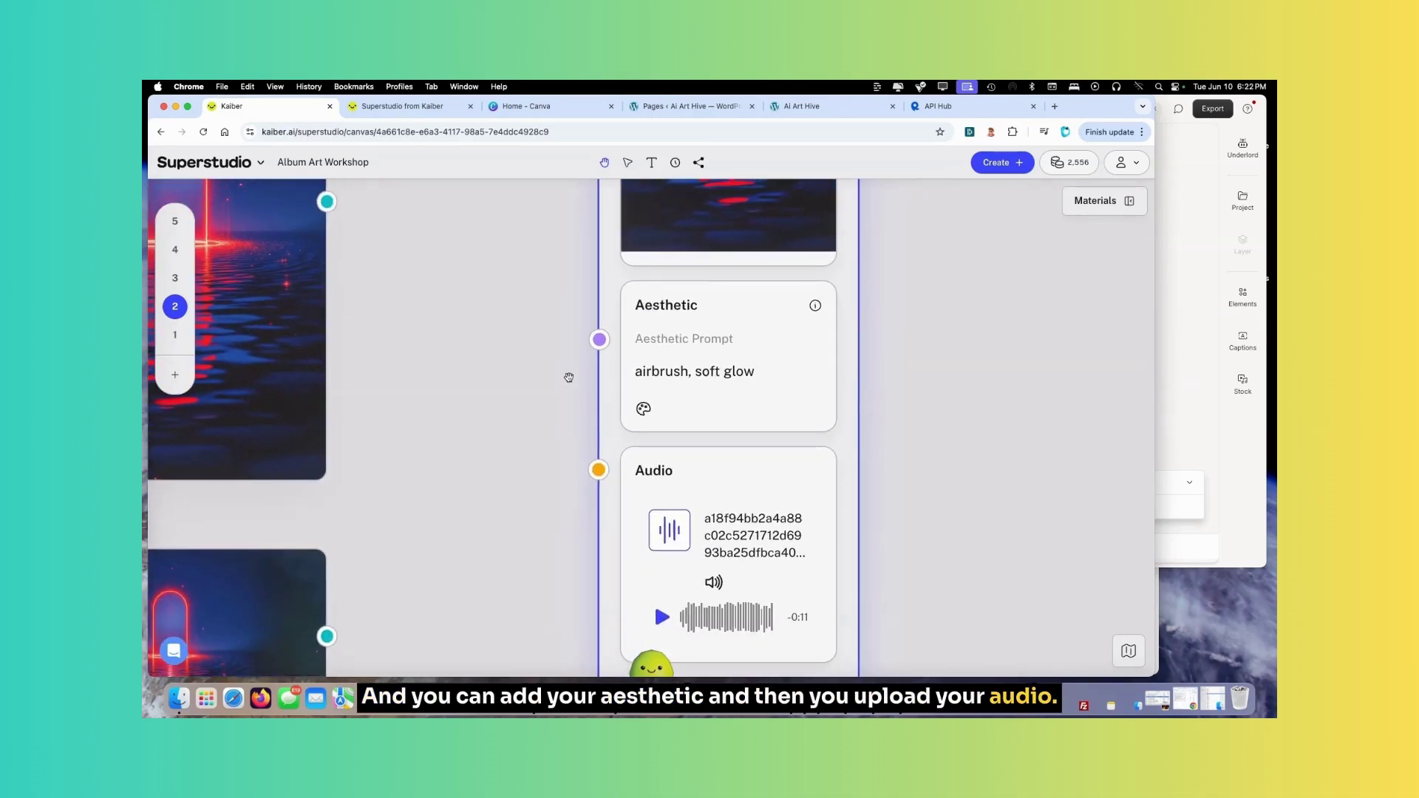
{"action": "scroll", "coordinate": [569, 377], "scroll_direction": "down", "scroll_amount": 5}
{"action": "left_click_drag", "start_coordinate": [801, 316], "coordinate": [497, 402]}
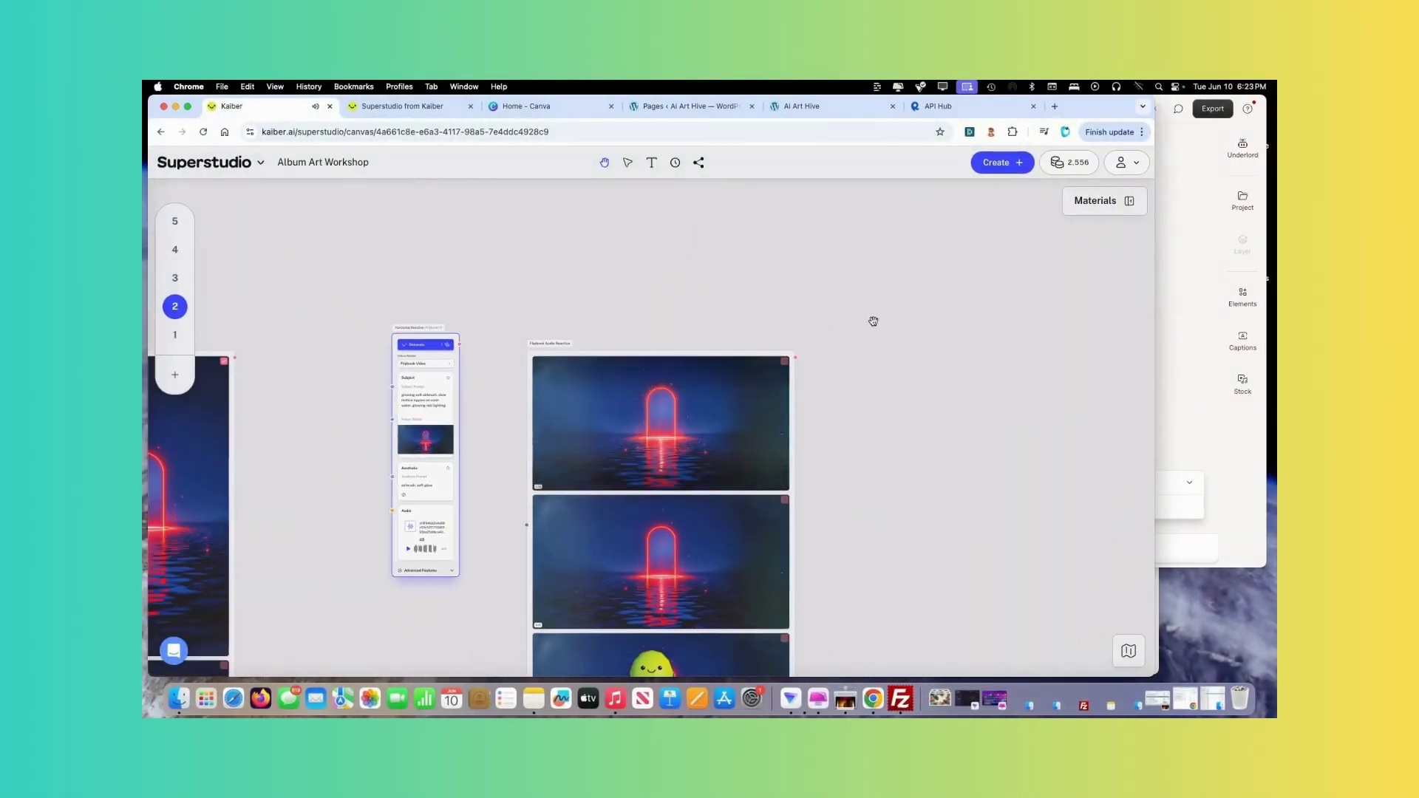
Step: Pan the canvas to center the finished neon arch-over-water video results
{"action": "left_click_drag", "start_coordinate": [912, 335], "coordinate": [930, 317]}
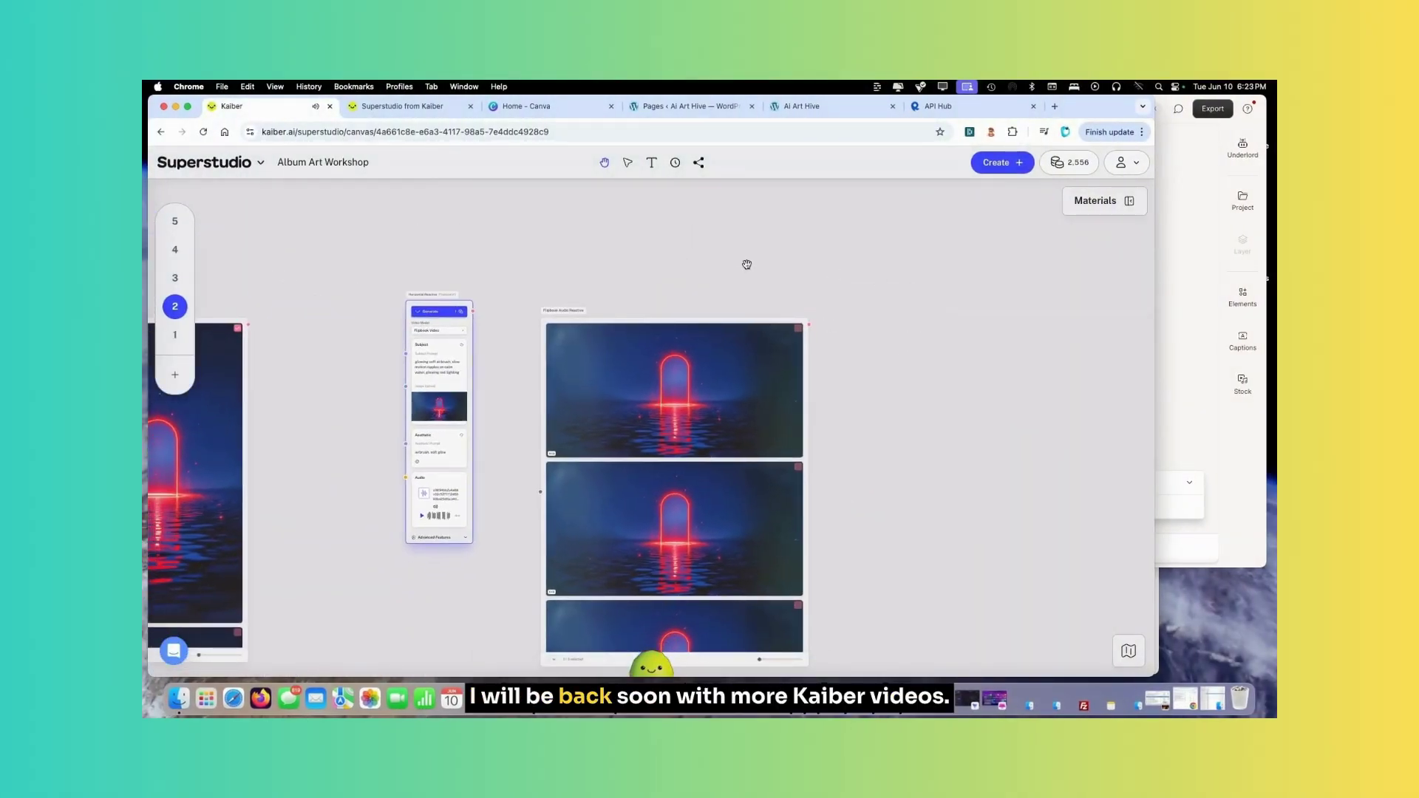
Step: Switch to the Superstudio from Kaiber landing page, "An Infinite Canvas for the Imagination"
{"action": "left_click", "coordinate": [393, 105]}
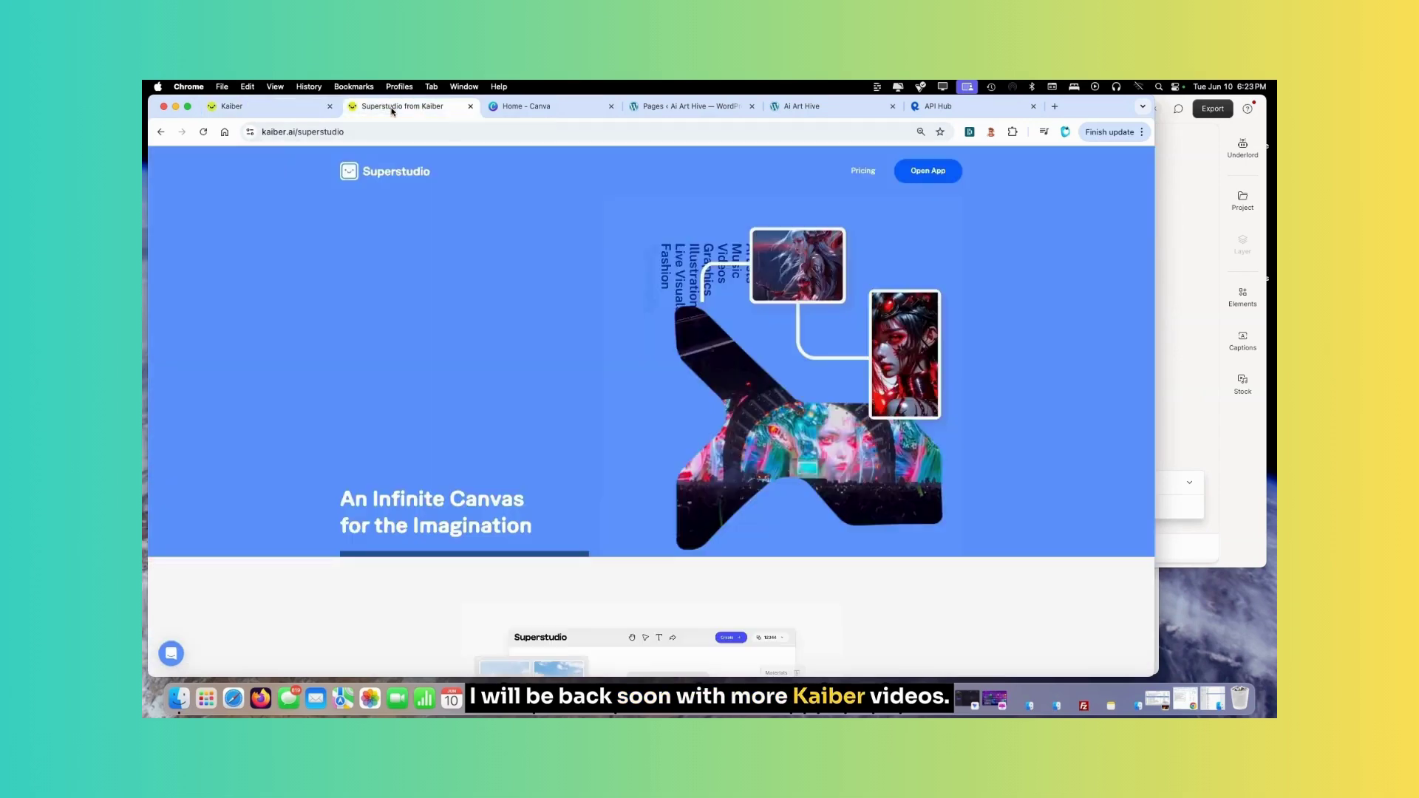